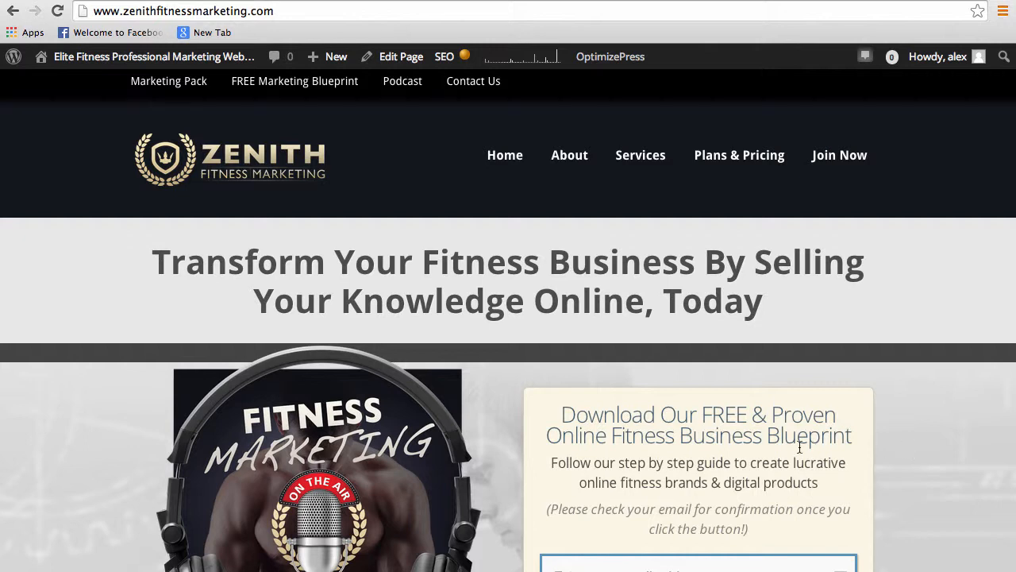
Open the site's Home page for editing and launch it in the OptimizePress Live Editor
{"action": "scroll", "coordinate": [800, 451], "scroll_direction": "down", "scroll_amount": 3}
{"action": "scroll", "coordinate": [800, 451], "scroll_direction": "down", "scroll_amount": 2}
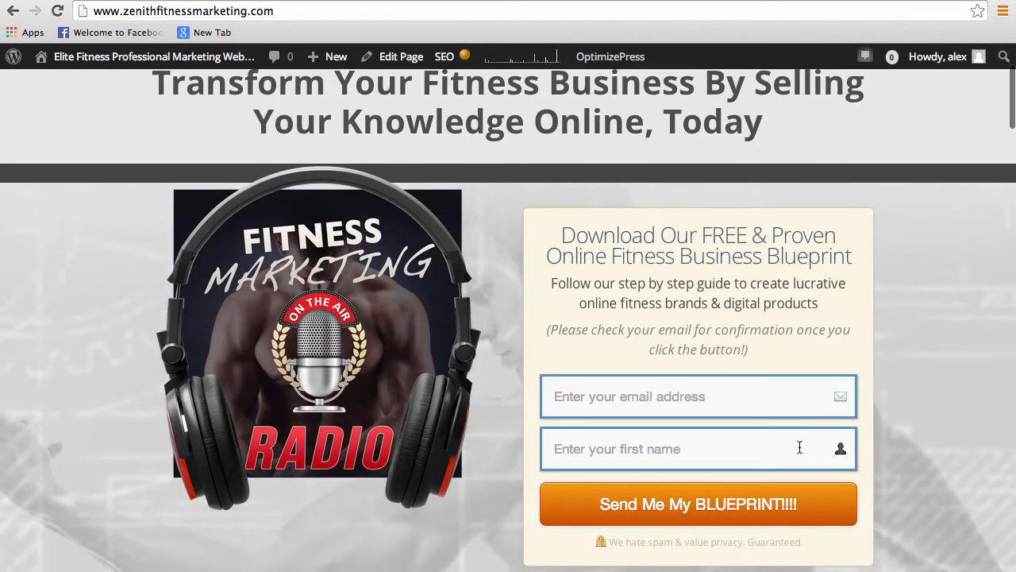
{"action": "scroll", "coordinate": [799, 451], "scroll_direction": "up", "scroll_amount": 3}
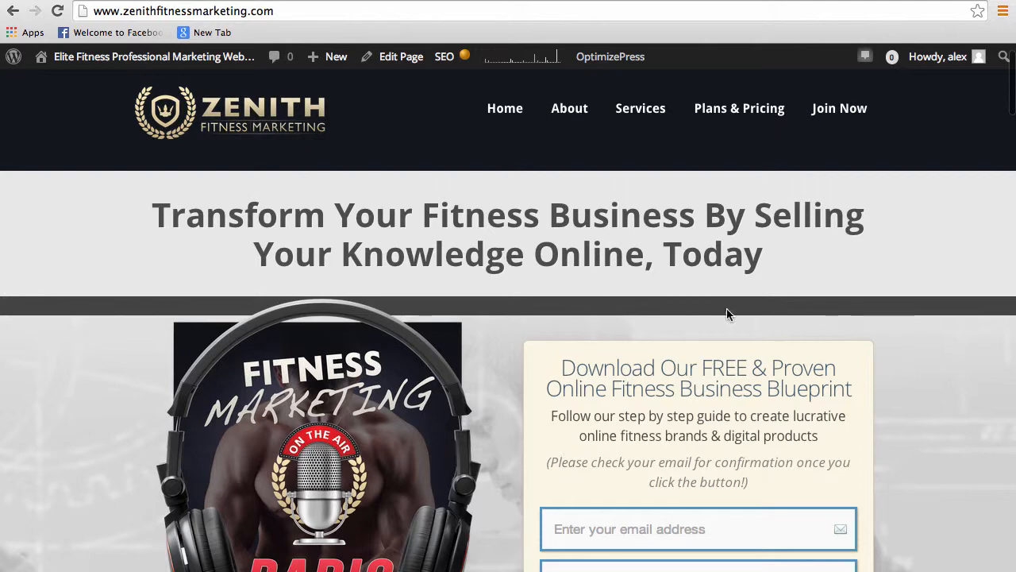
{"action": "scroll", "coordinate": [643, 381], "scroll_direction": "up", "scroll_amount": 1}
{"action": "scroll", "coordinate": [316, 333], "scroll_direction": "down", "scroll_amount": 3}
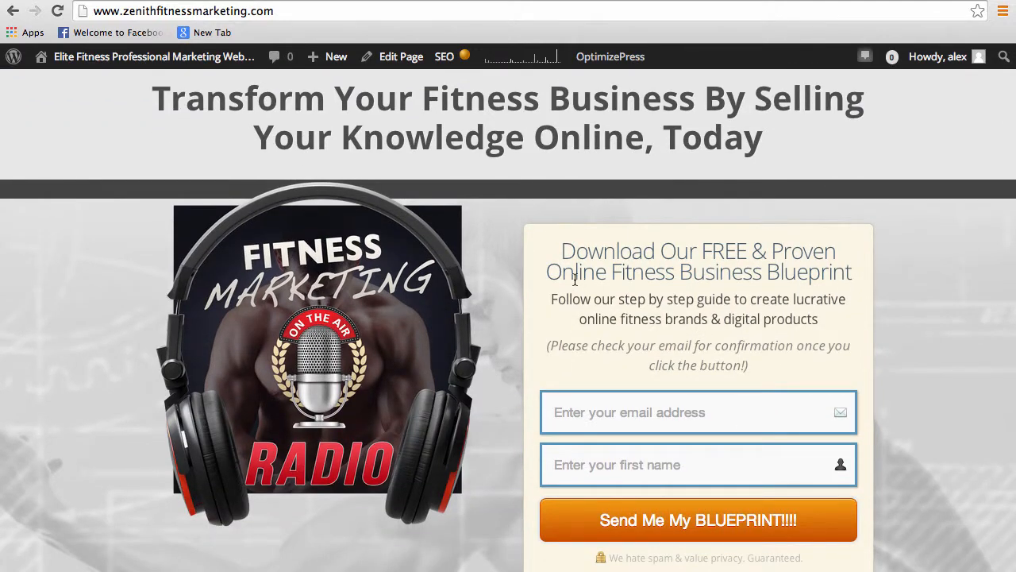
{"action": "scroll", "coordinate": [438, 192], "scroll_direction": "down", "scroll_amount": 1}
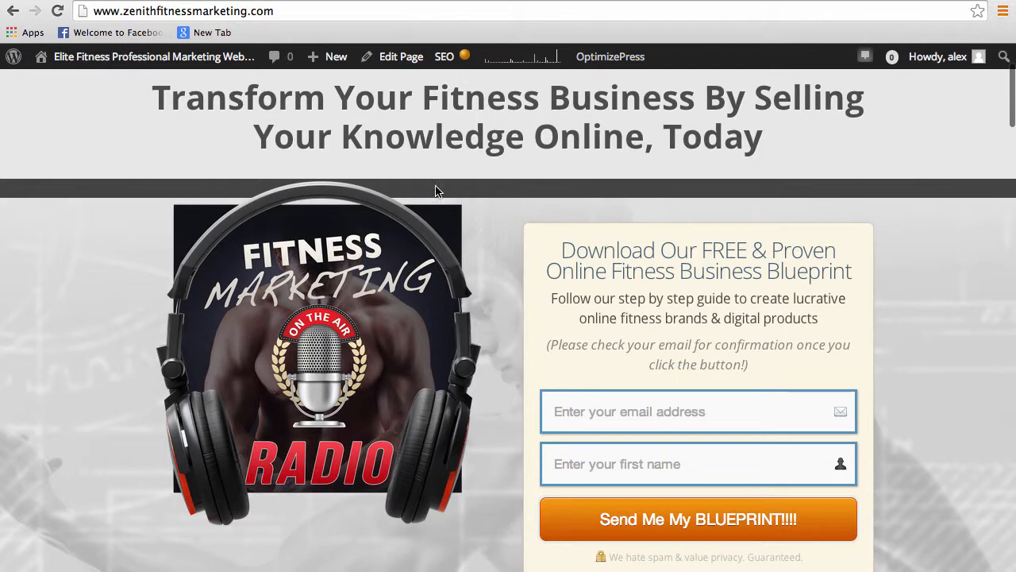
{"action": "left_click", "coordinate": [396, 58]}
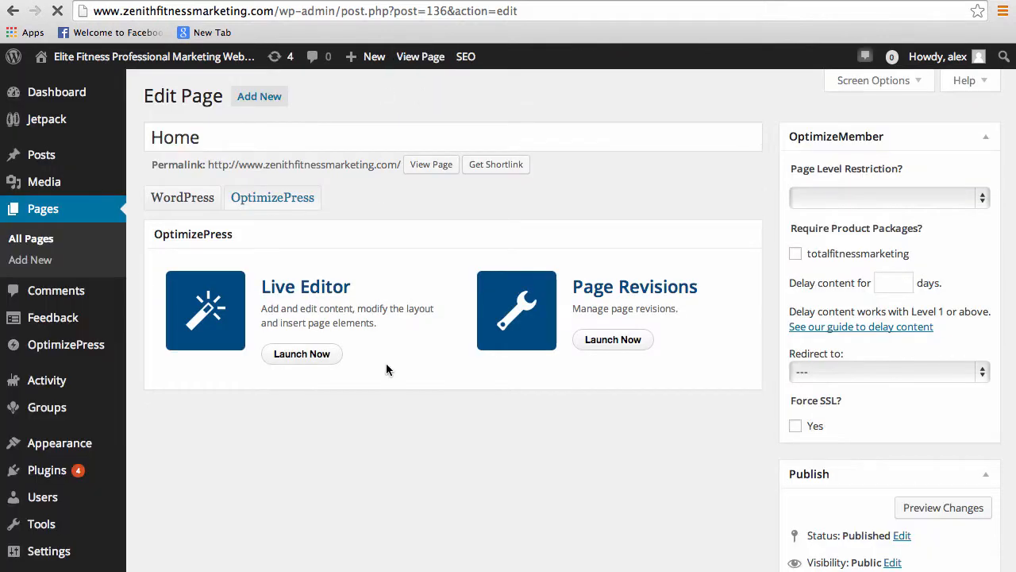
{"action": "left_click", "coordinate": [296, 360]}
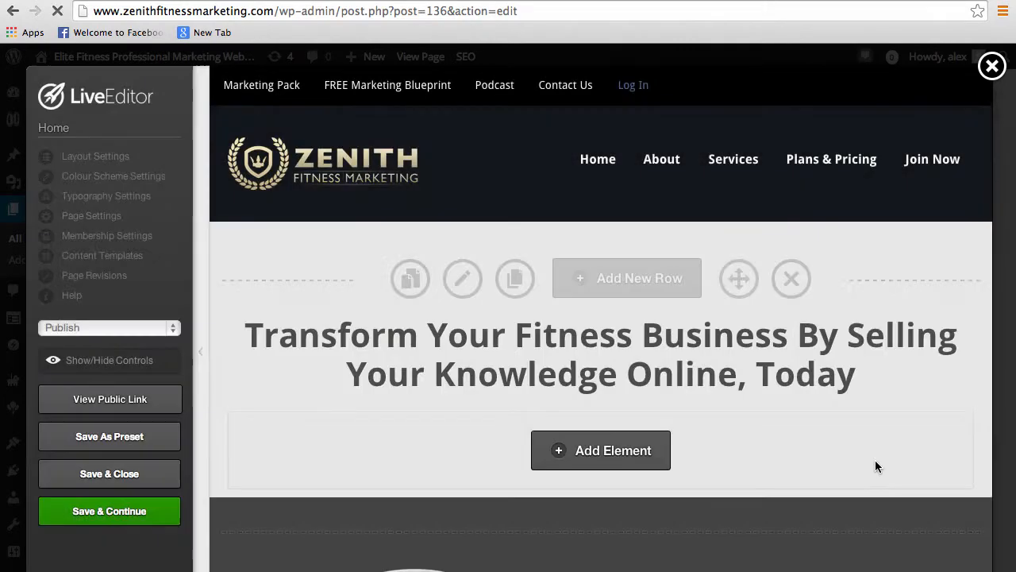
Examine the Home page's headline row and the row with the podcast image, opt-in form and arrows
{"action": "scroll", "coordinate": [766, 451], "scroll_direction": "down", "scroll_amount": 5}
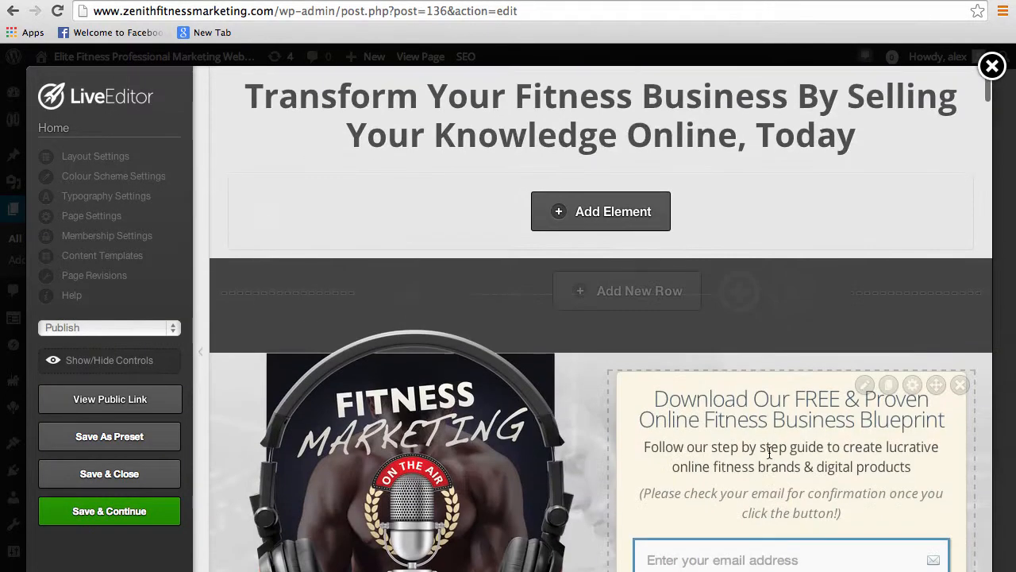
{"action": "scroll", "coordinate": [708, 476], "scroll_direction": "up", "scroll_amount": 2}
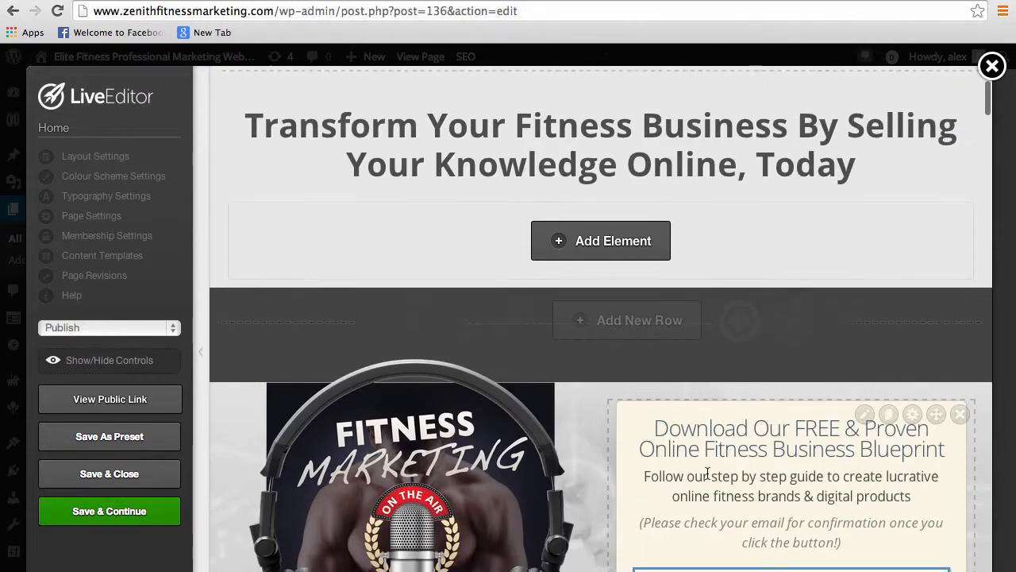
{"action": "scroll", "coordinate": [482, 312], "scroll_direction": "up", "scroll_amount": 2}
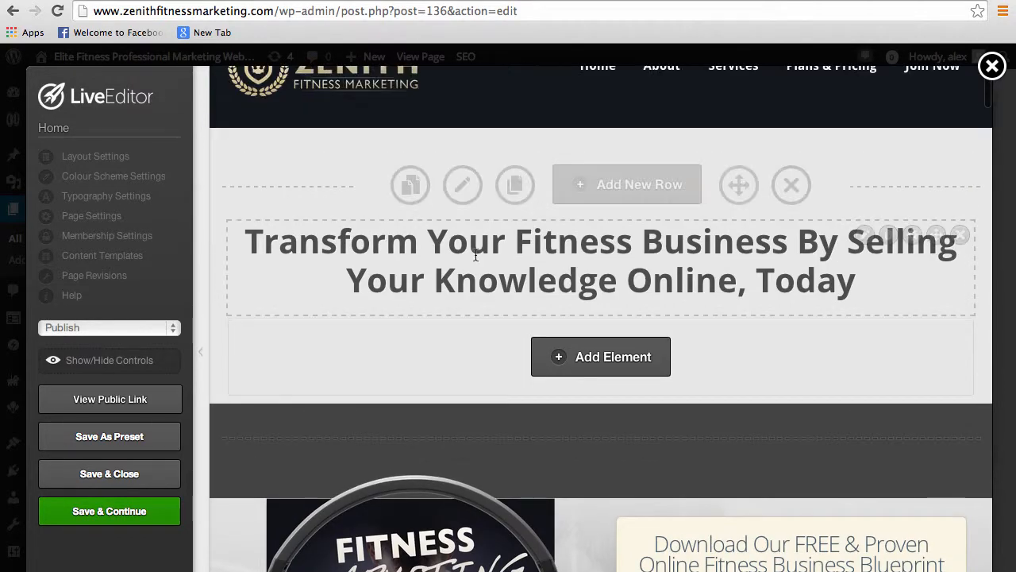
{"action": "scroll", "coordinate": [445, 310], "scroll_direction": "down", "scroll_amount": 1}
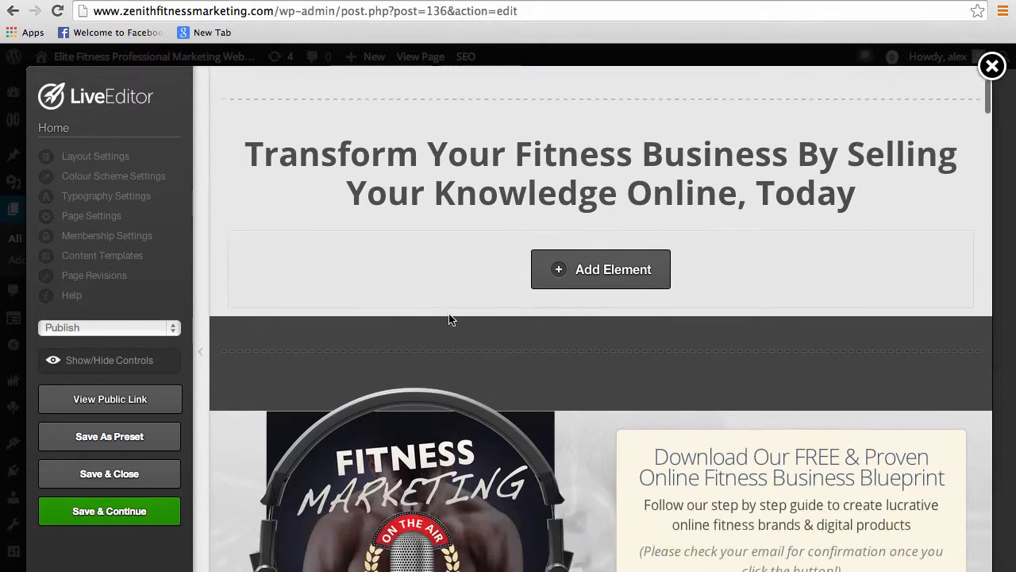
{"action": "scroll", "coordinate": [737, 478], "scroll_direction": "down", "scroll_amount": 5}
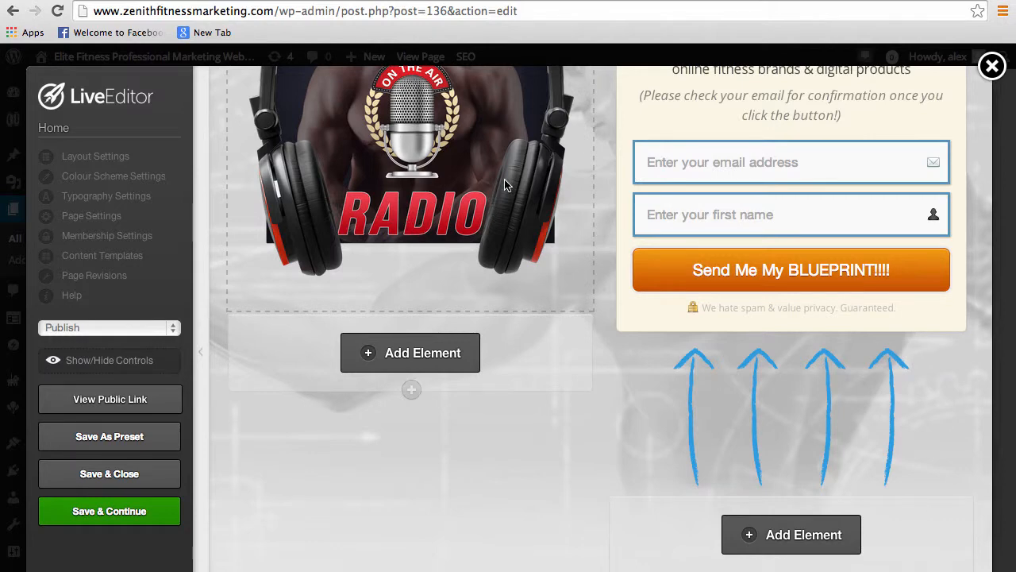
{"action": "scroll", "coordinate": [511, 221], "scroll_direction": "up", "scroll_amount": 3}
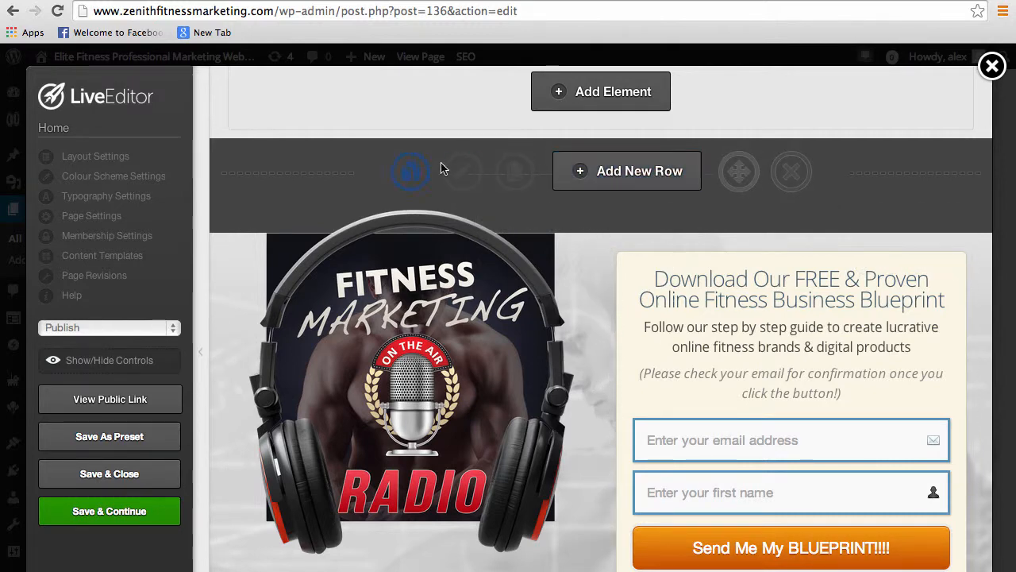
{"action": "mouse_move", "coordinate": [601, 147]}
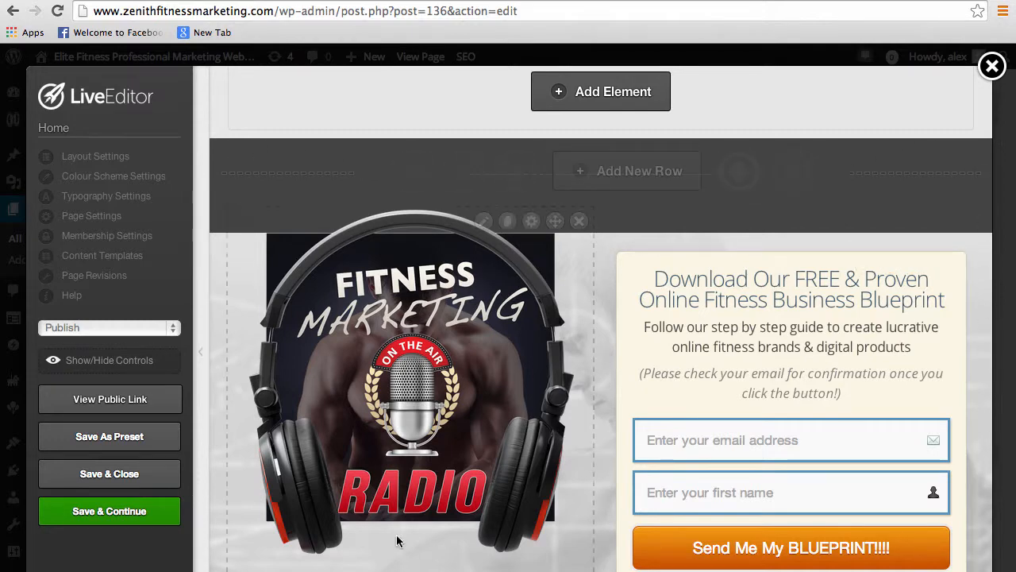
{"action": "scroll", "coordinate": [769, 358], "scroll_direction": "down", "scroll_amount": 3}
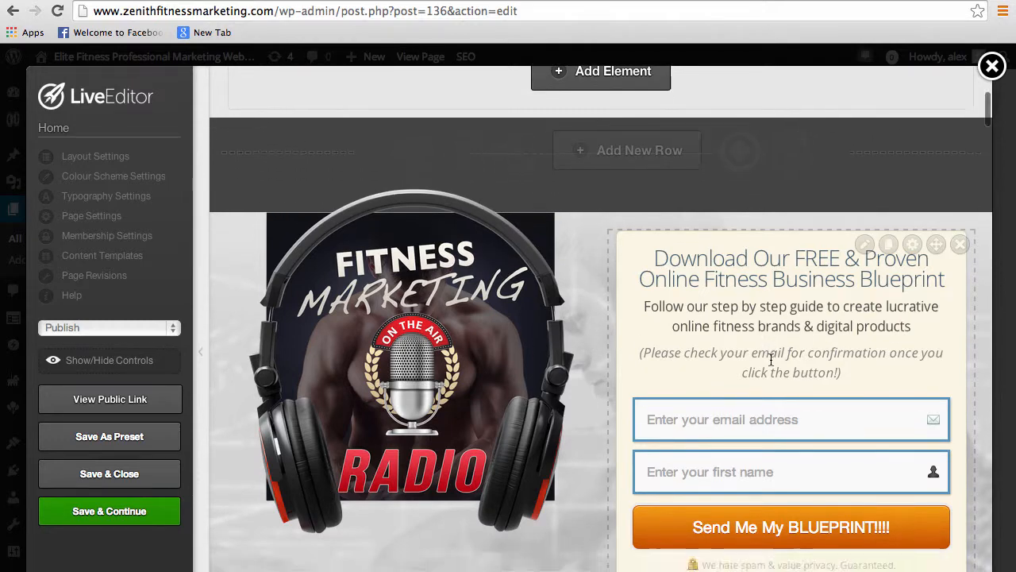
{"action": "scroll", "coordinate": [761, 533], "scroll_direction": "down", "scroll_amount": 2}
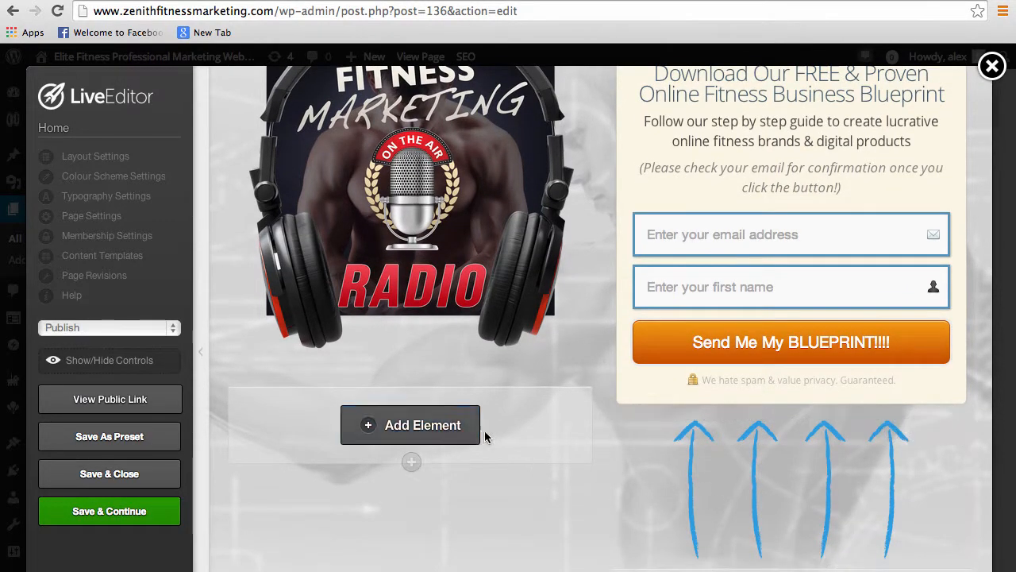
Open the settings of the row containing the podcast image and opt-in form, at its background image options
{"action": "scroll", "coordinate": [548, 399], "scroll_direction": "up", "scroll_amount": 10}
{"action": "scroll", "coordinate": [549, 403], "scroll_direction": "down", "scroll_amount": 9}
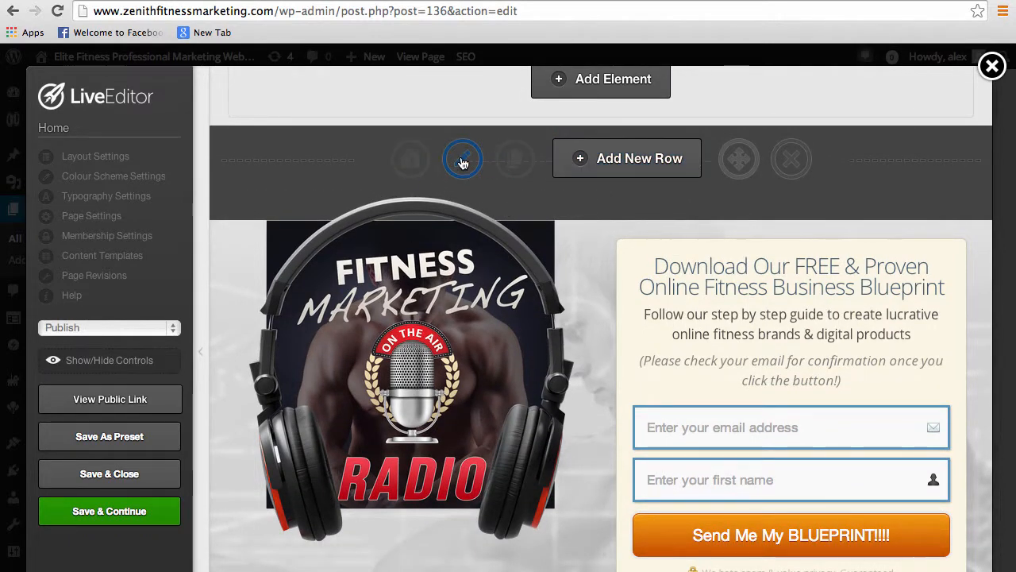
{"action": "left_click", "coordinate": [463, 162]}
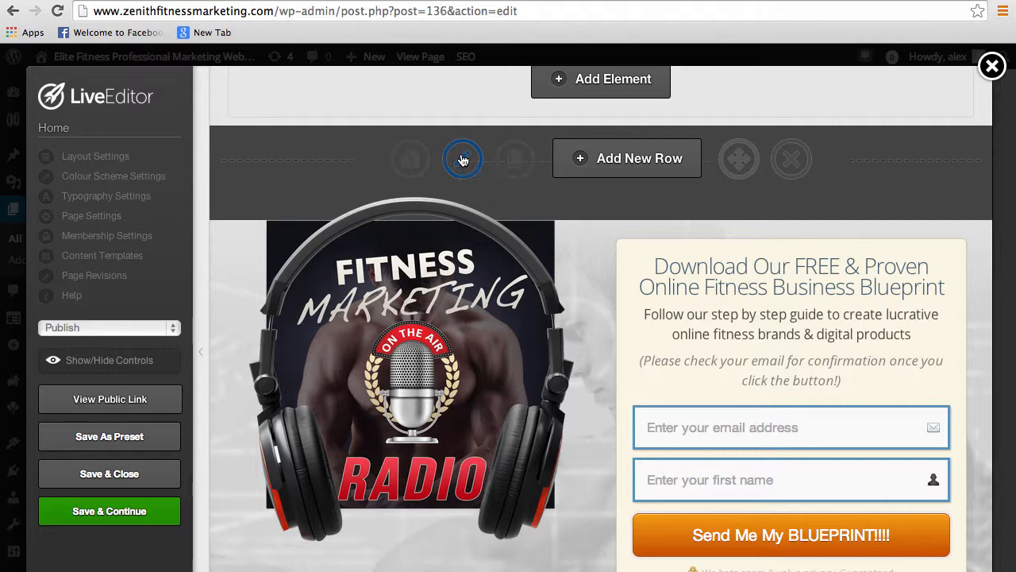
{"action": "scroll", "coordinate": [431, 447], "scroll_direction": "down", "scroll_amount": 3}
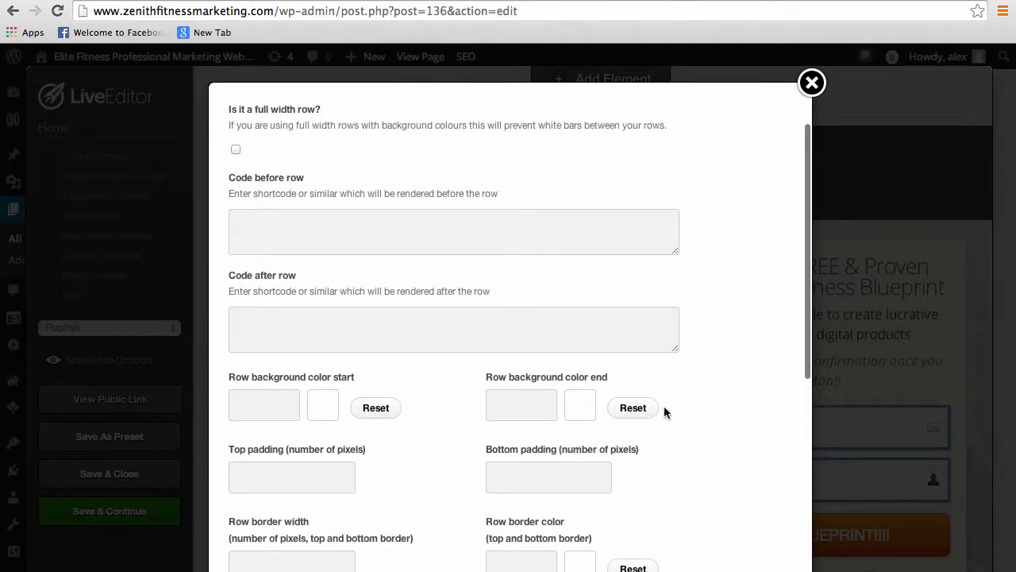
{"action": "scroll", "coordinate": [378, 437], "scroll_direction": "down", "scroll_amount": 10}
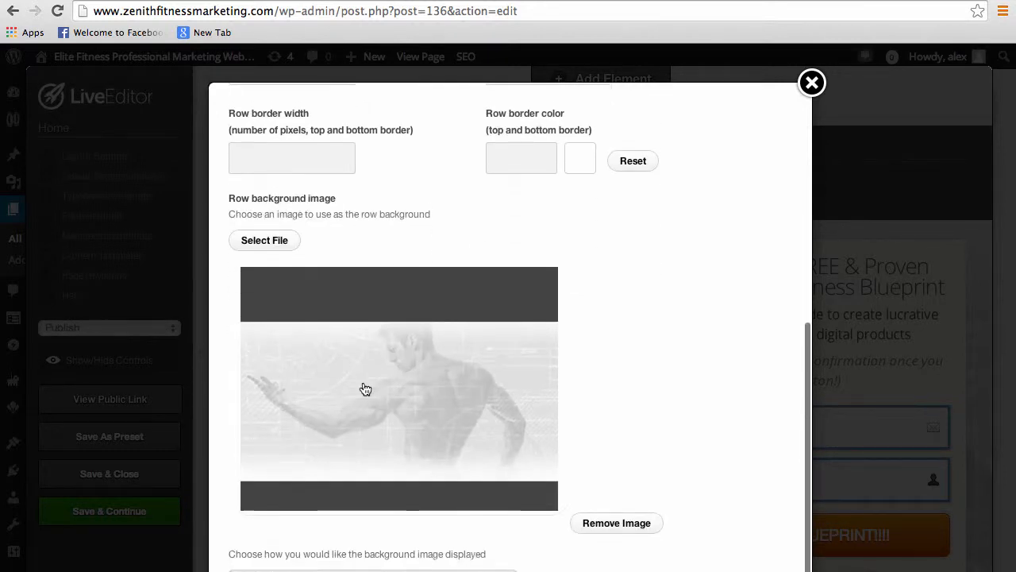
Replace the row background image with the full-size Background-4 from the media library and update the row
{"action": "left_click", "coordinate": [270, 229]}
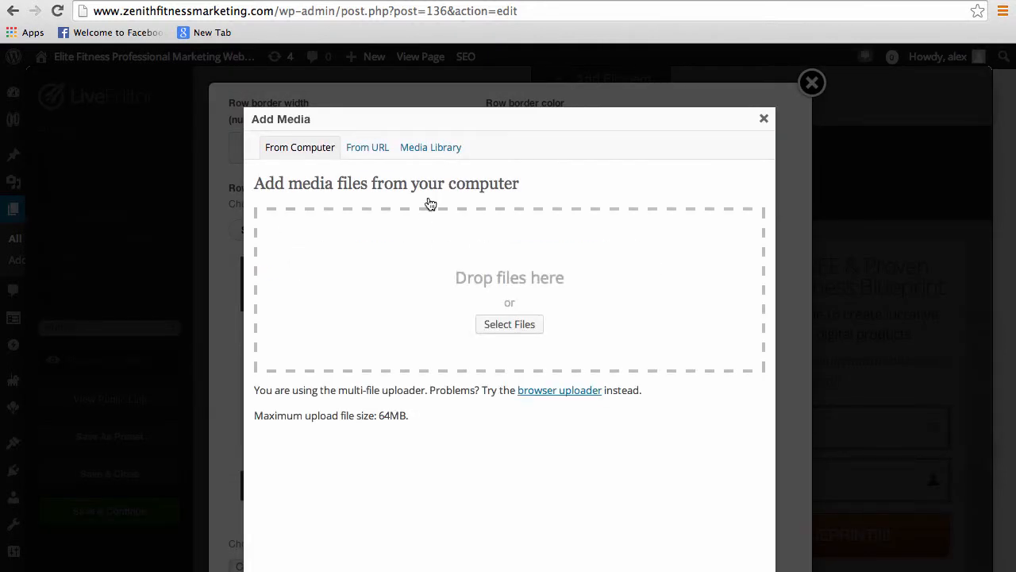
{"action": "left_click", "coordinate": [433, 149]}
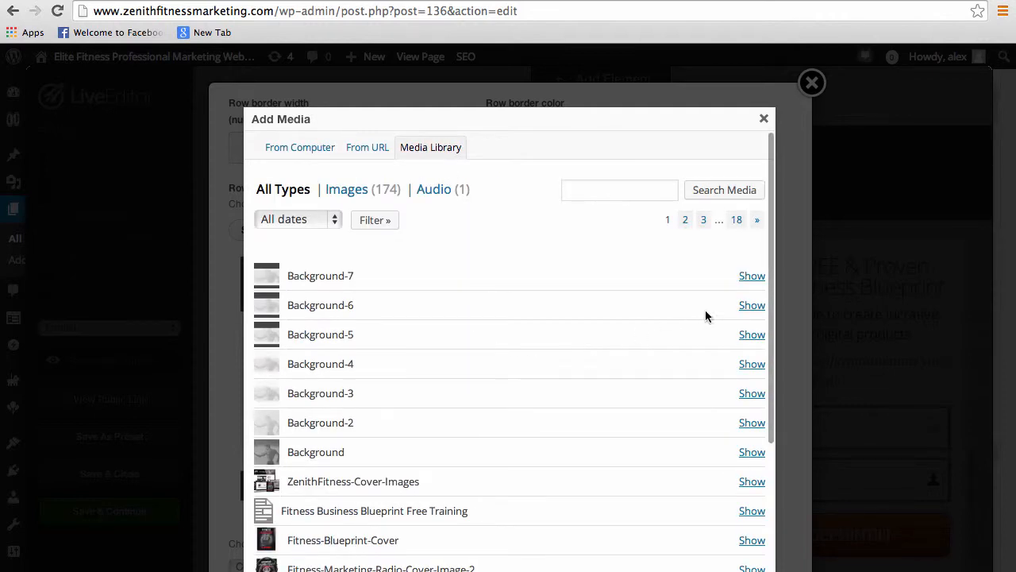
{"action": "scroll", "coordinate": [432, 410], "scroll_direction": "down", "scroll_amount": 5}
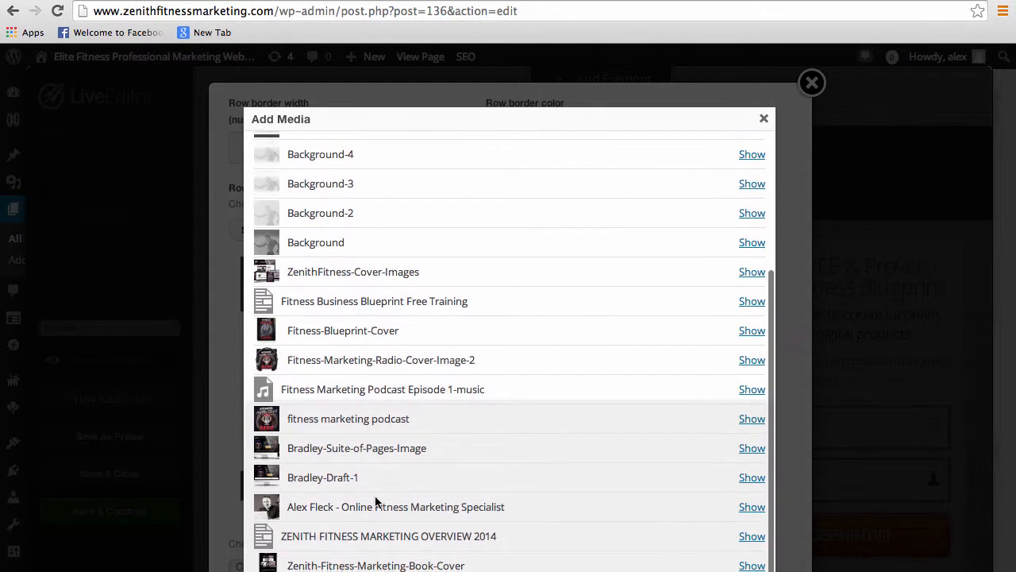
{"action": "scroll", "coordinate": [621, 392], "scroll_direction": "up", "scroll_amount": 1}
{"action": "scroll", "coordinate": [621, 387], "scroll_direction": "up", "scroll_amount": 4}
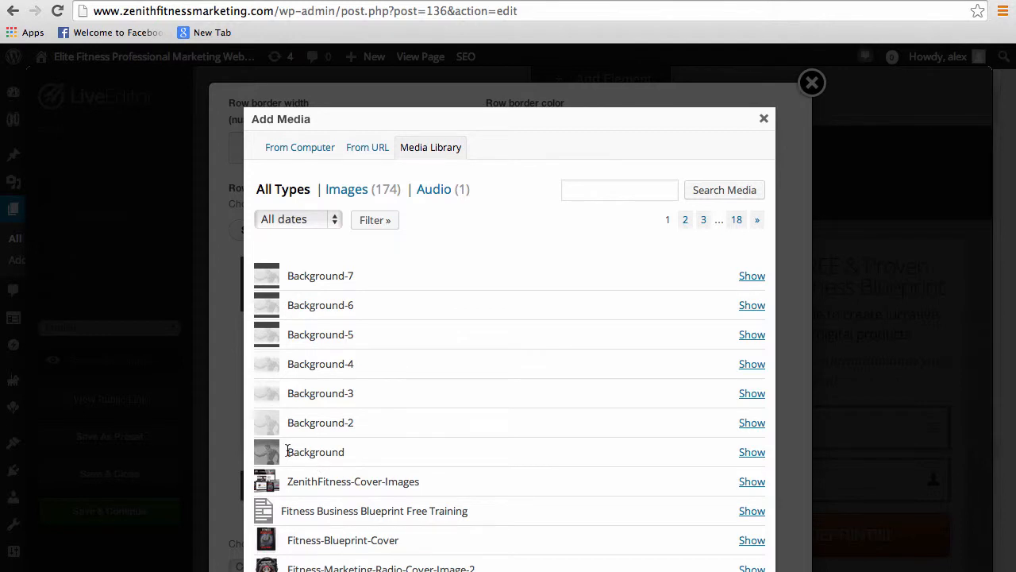
{"action": "left_click", "coordinate": [752, 364]}
{"action": "scroll", "coordinate": [358, 447], "scroll_direction": "down", "scroll_amount": 1}
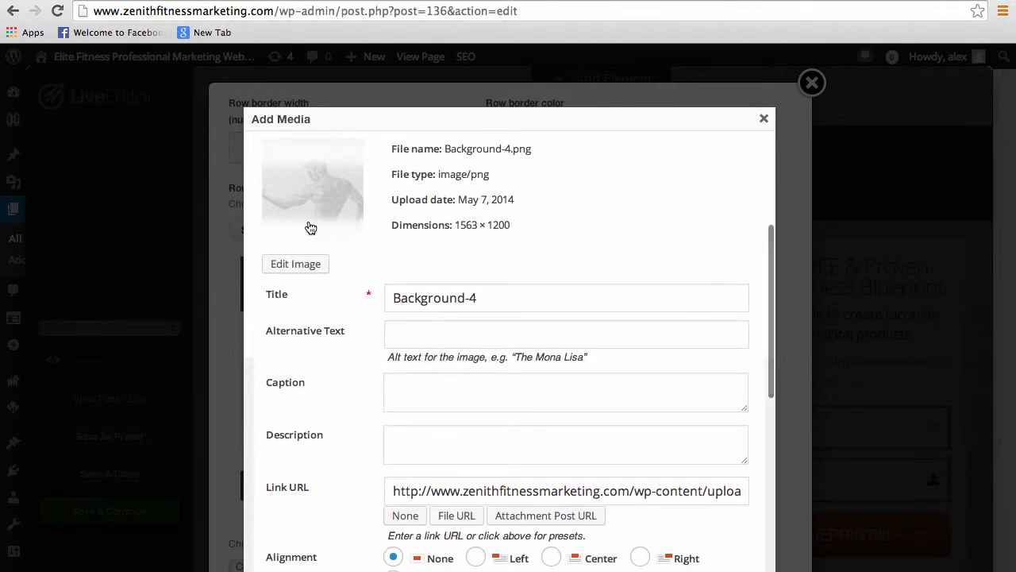
{"action": "scroll", "coordinate": [417, 265], "scroll_direction": "down", "scroll_amount": 4}
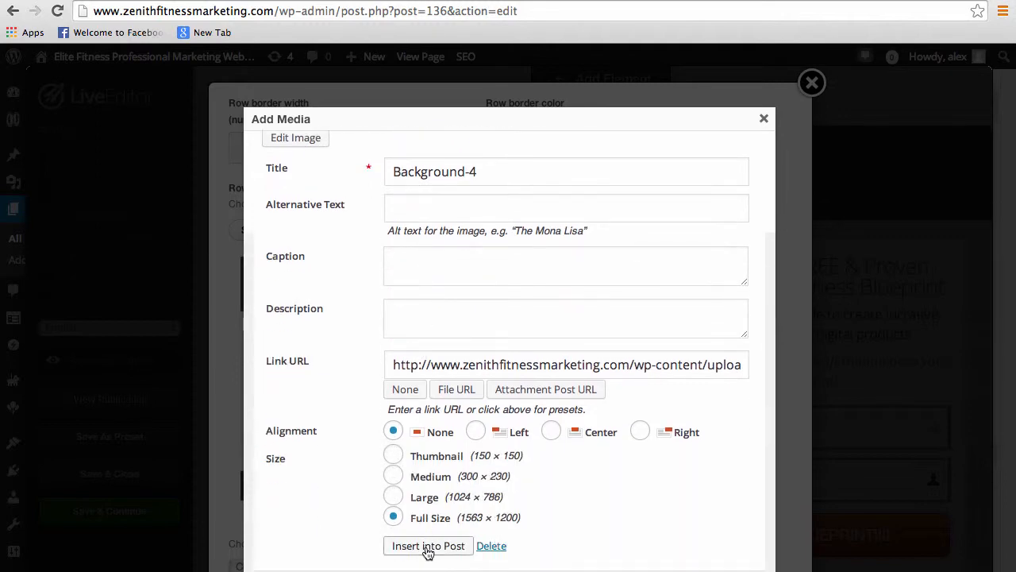
{"action": "left_click", "coordinate": [428, 543]}
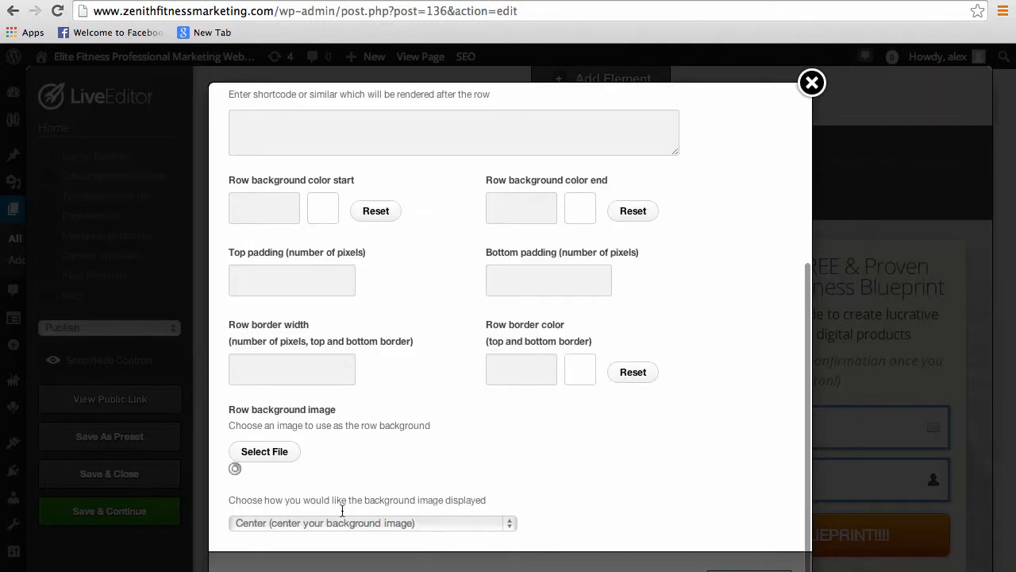
{"action": "scroll", "coordinate": [635, 484], "scroll_direction": "down", "scroll_amount": 8}
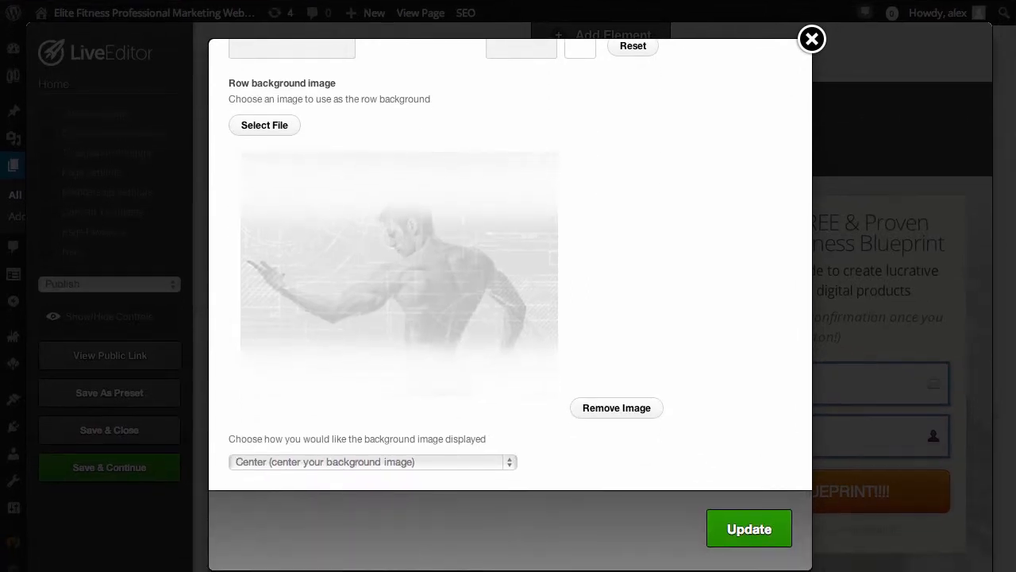
{"action": "left_click", "coordinate": [750, 524]}
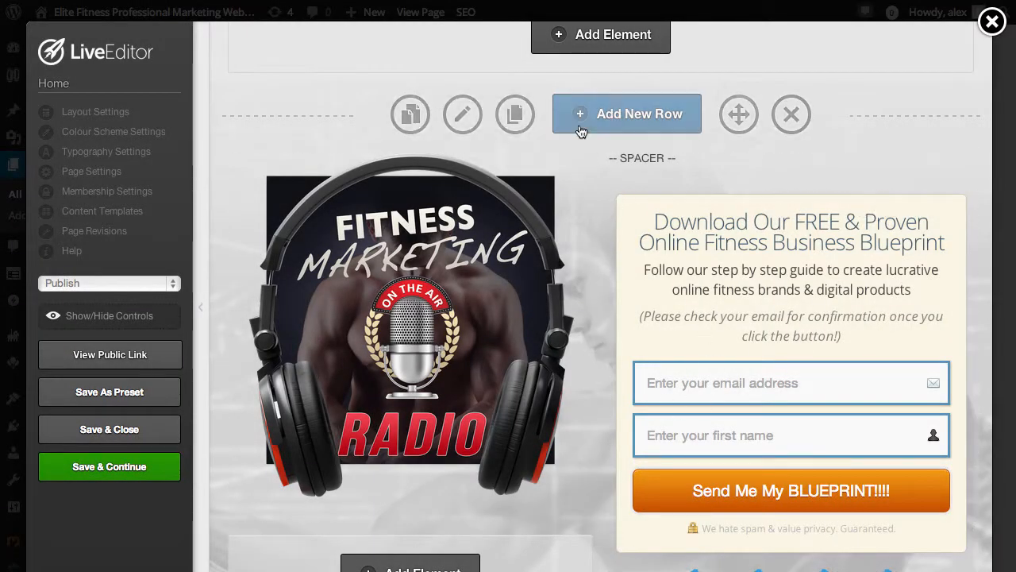
Open the settings of the podcast cover image element beside the opt-in form and bring up the media library for its image file
{"action": "scroll", "coordinate": [615, 365], "scroll_direction": "down", "scroll_amount": 2}
{"action": "scroll", "coordinate": [622, 369], "scroll_direction": "up", "scroll_amount": 2}
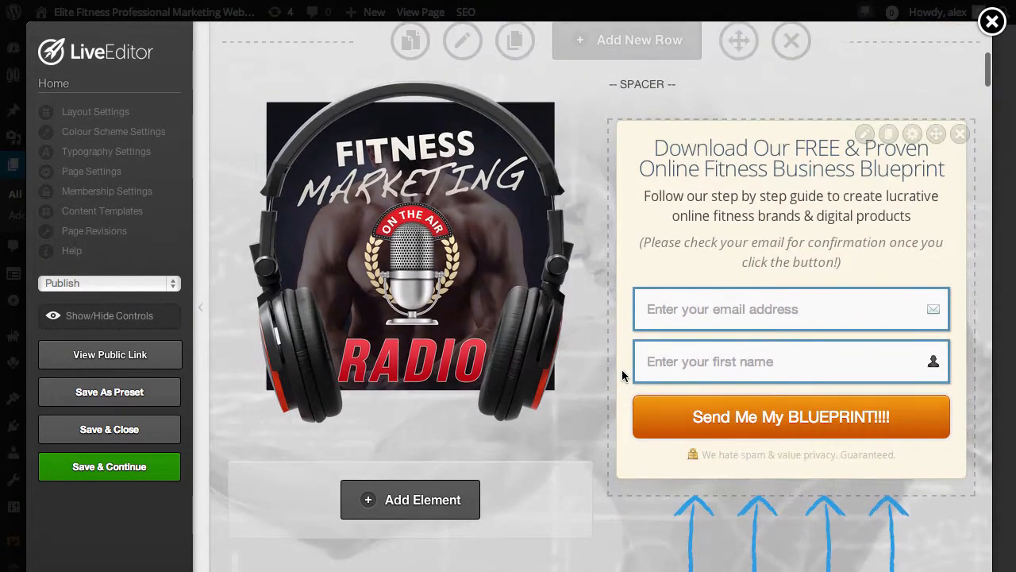
{"action": "scroll", "coordinate": [627, 91], "scroll_direction": "up", "scroll_amount": 1}
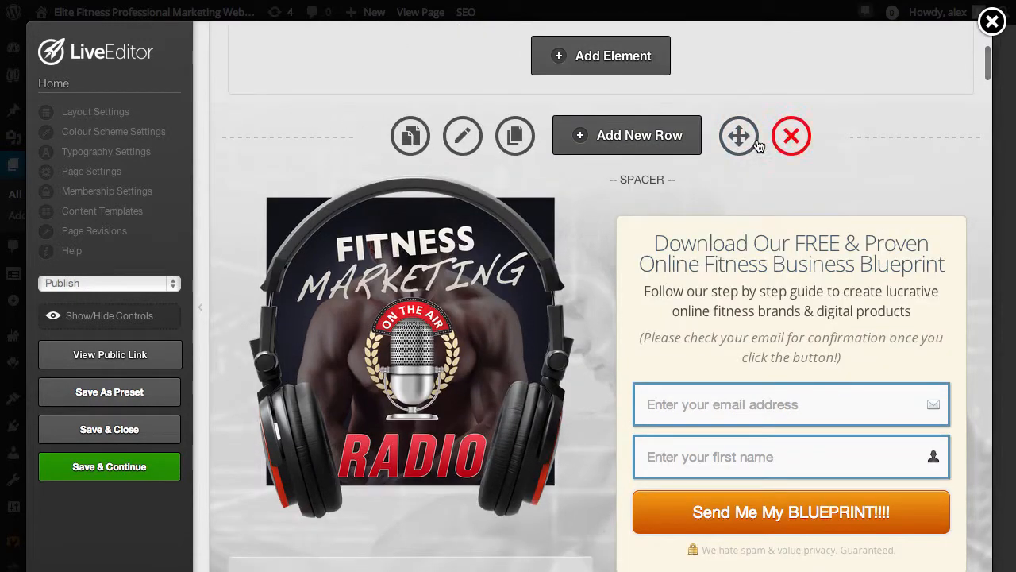
{"action": "scroll", "coordinate": [682, 344], "scroll_direction": "down", "scroll_amount": 1}
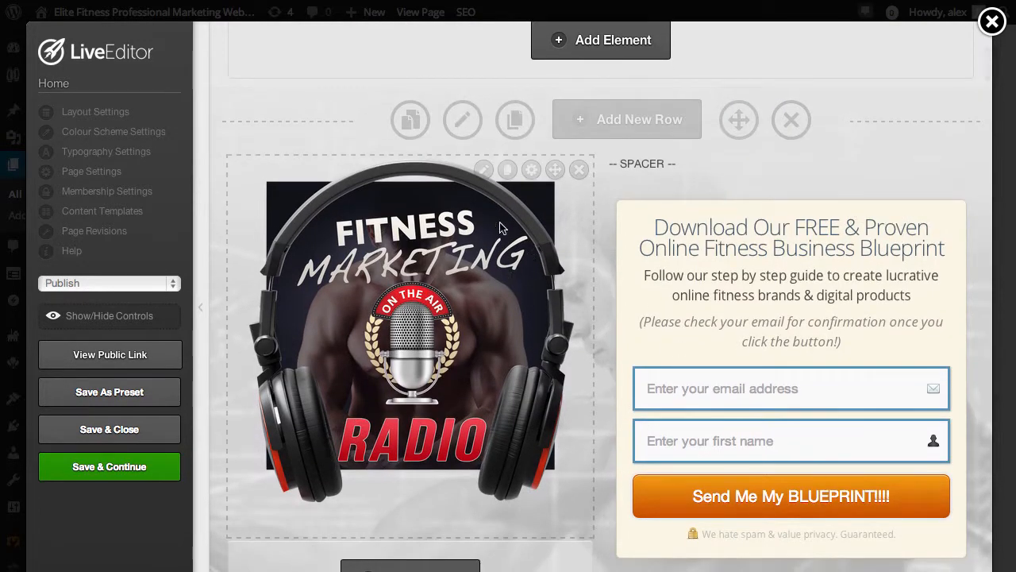
{"action": "left_click", "coordinate": [482, 169]}
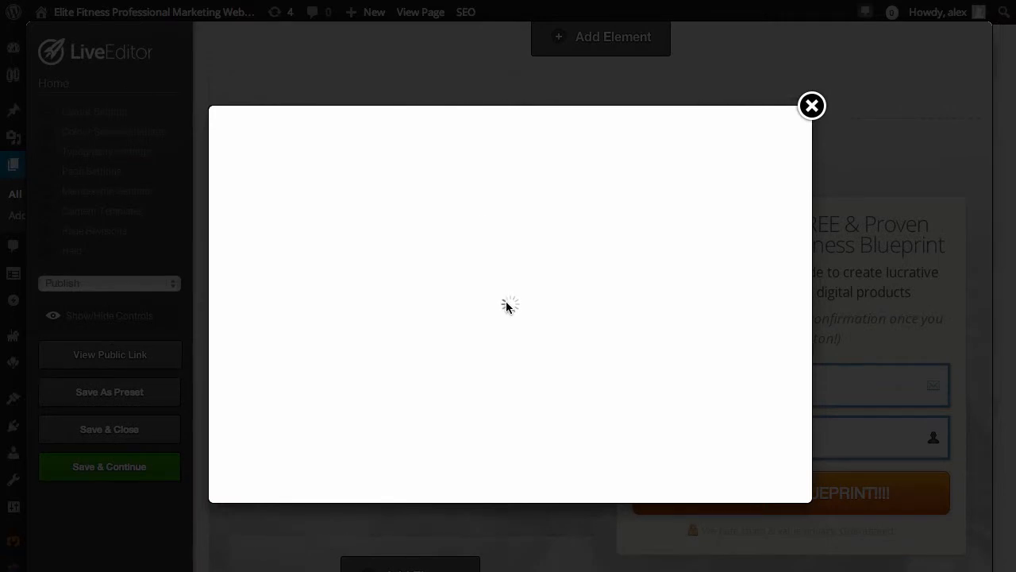
{"action": "left_click", "coordinate": [267, 257]}
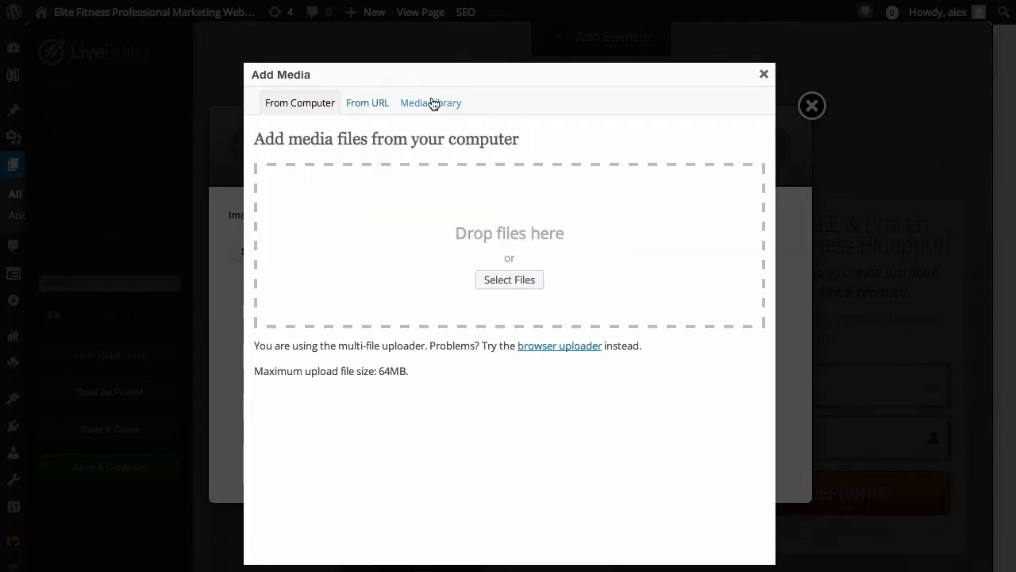
{"action": "left_click", "coordinate": [433, 103]}
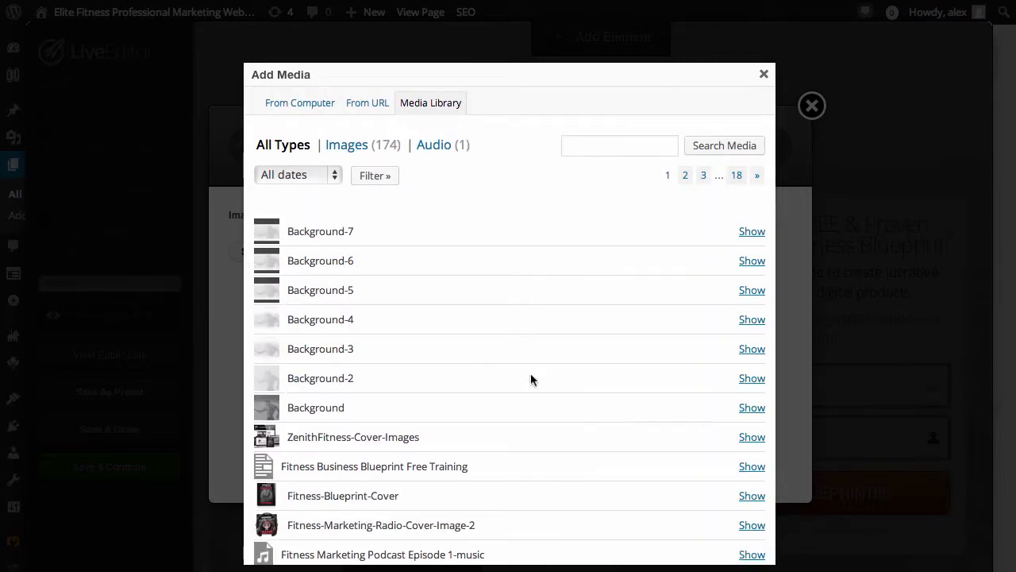
Replace the element's image with the full-size Fitness-Blueprint-Cover from the media library
{"action": "scroll", "coordinate": [620, 465], "scroll_direction": "down", "scroll_amount": 1}
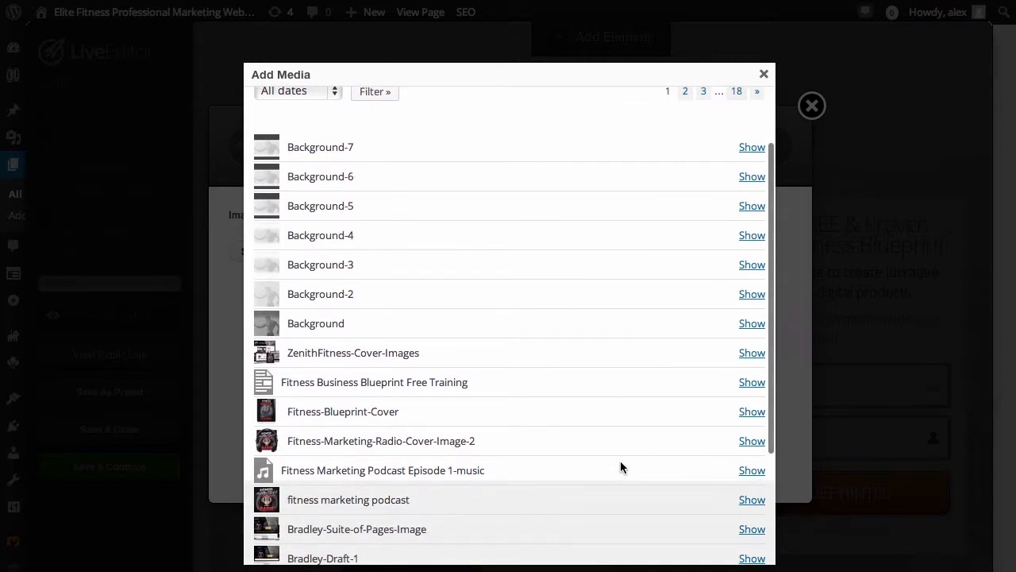
{"action": "scroll", "coordinate": [512, 409], "scroll_direction": "down", "scroll_amount": 1}
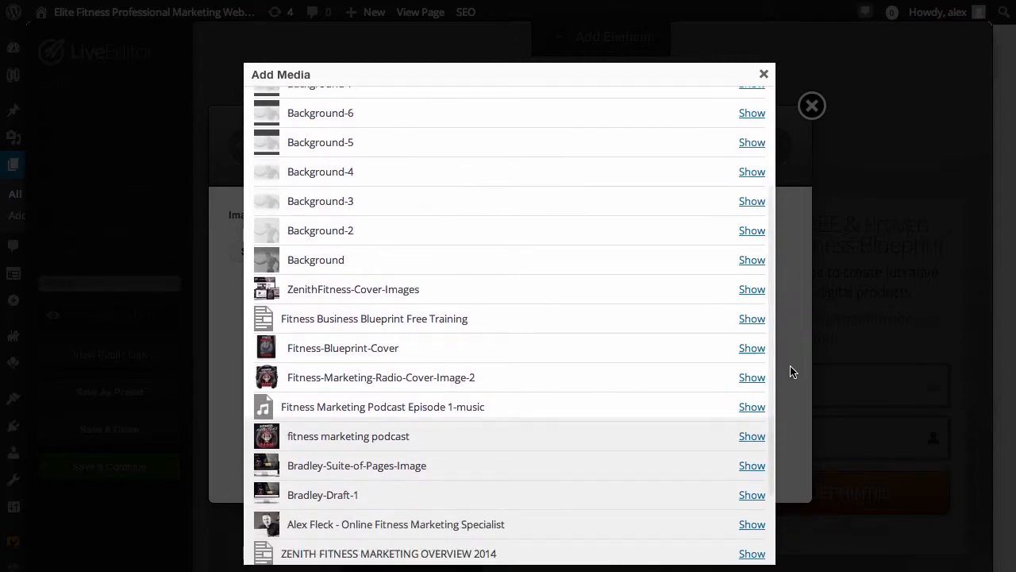
{"action": "left_click", "coordinate": [751, 348]}
{"action": "scroll", "coordinate": [597, 350], "scroll_direction": "down", "scroll_amount": 1}
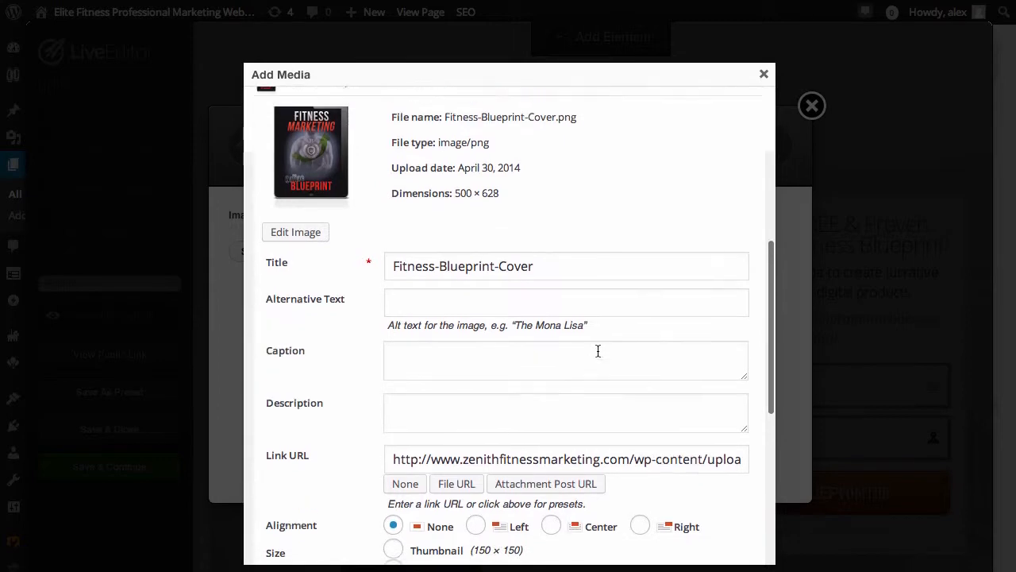
{"action": "scroll", "coordinate": [597, 349], "scroll_direction": "up", "scroll_amount": 1}
{"action": "scroll", "coordinate": [597, 354], "scroll_direction": "down", "scroll_amount": 3}
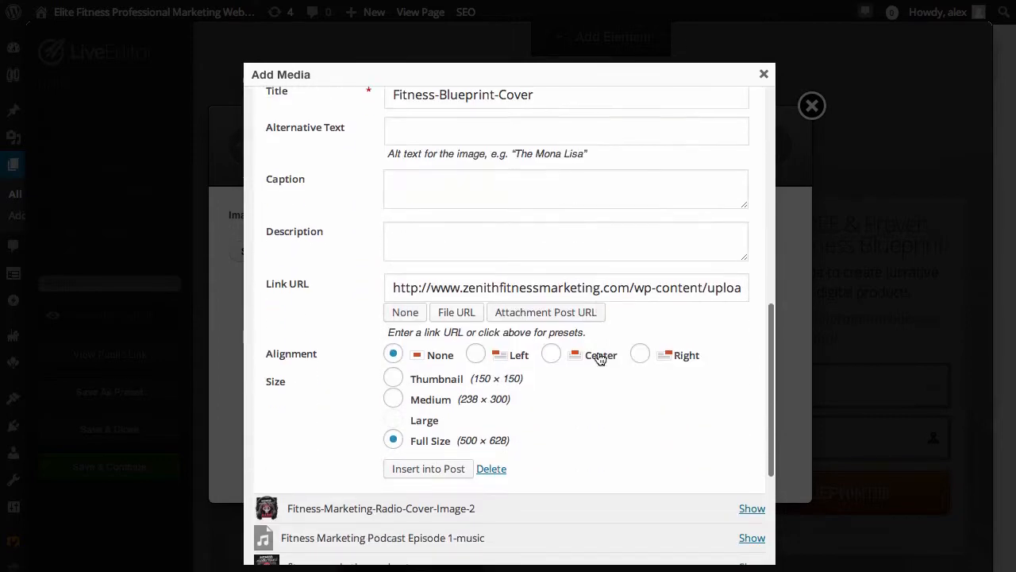
{"action": "left_click", "coordinate": [421, 472]}
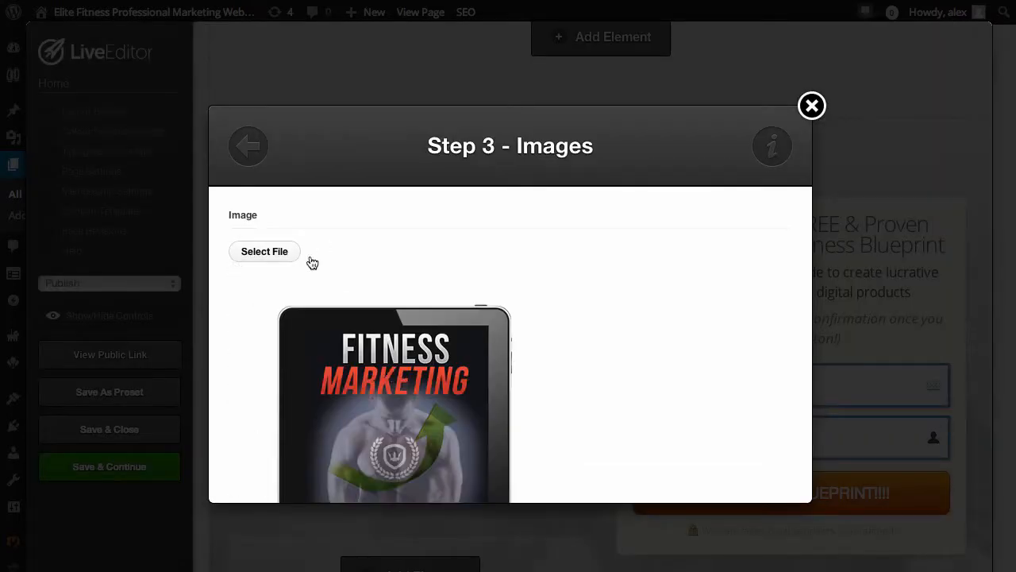
Examine the image element's large image, width, caption, link URL and alignment options
{"action": "scroll", "coordinate": [517, 370], "scroll_direction": "down", "scroll_amount": 5}
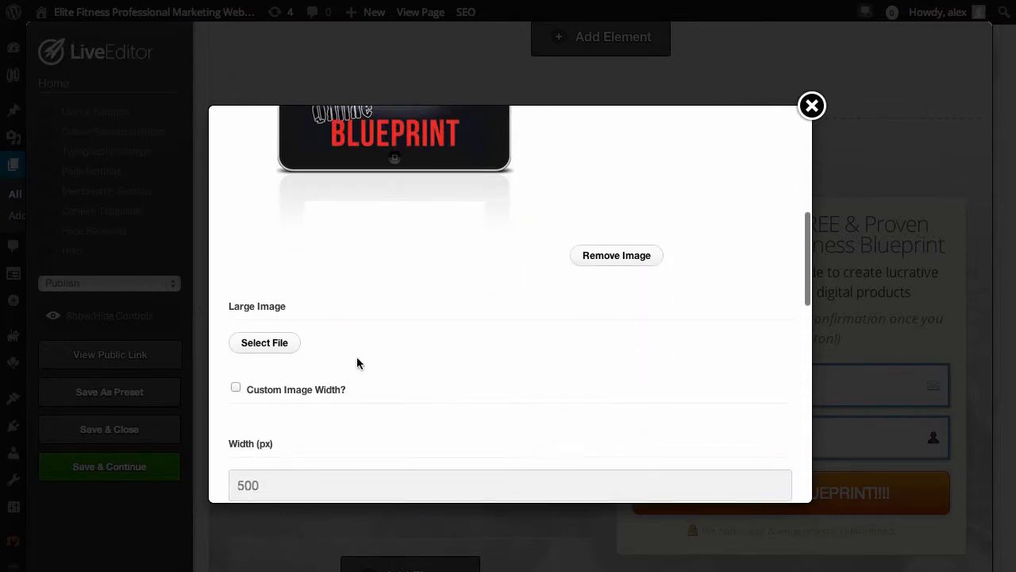
{"action": "left_click", "coordinate": [276, 416]}
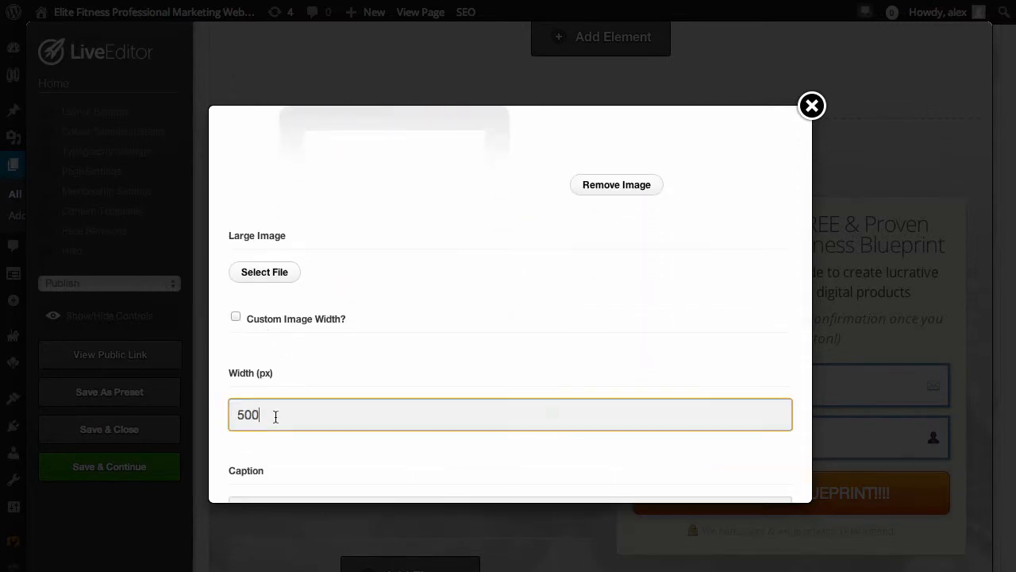
{"action": "scroll", "coordinate": [385, 422], "scroll_direction": "down", "scroll_amount": 3}
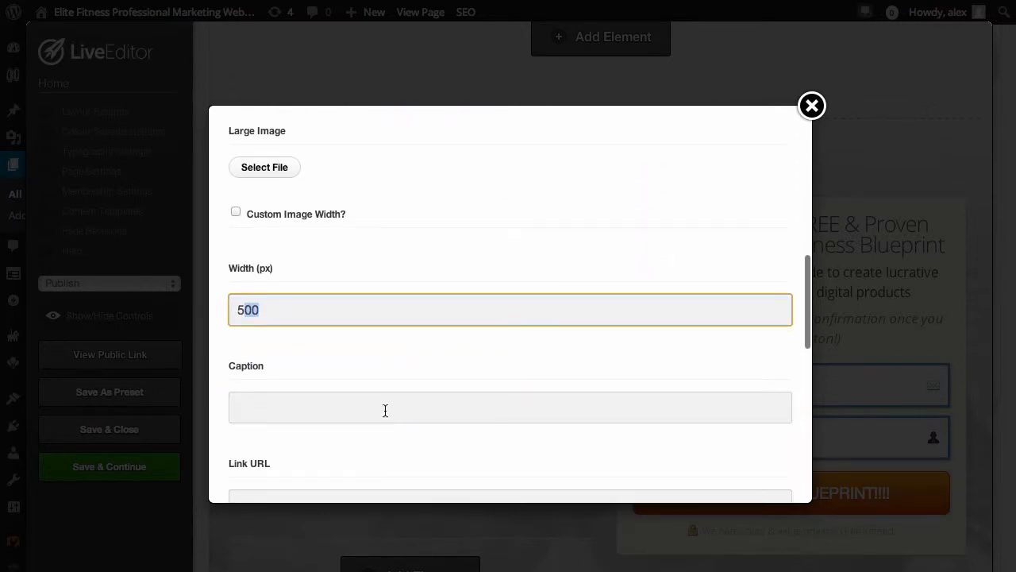
{"action": "left_click", "coordinate": [412, 409]}
{"action": "scroll", "coordinate": [444, 425], "scroll_direction": "down", "scroll_amount": 3}
{"action": "left_click", "coordinate": [388, 356]}
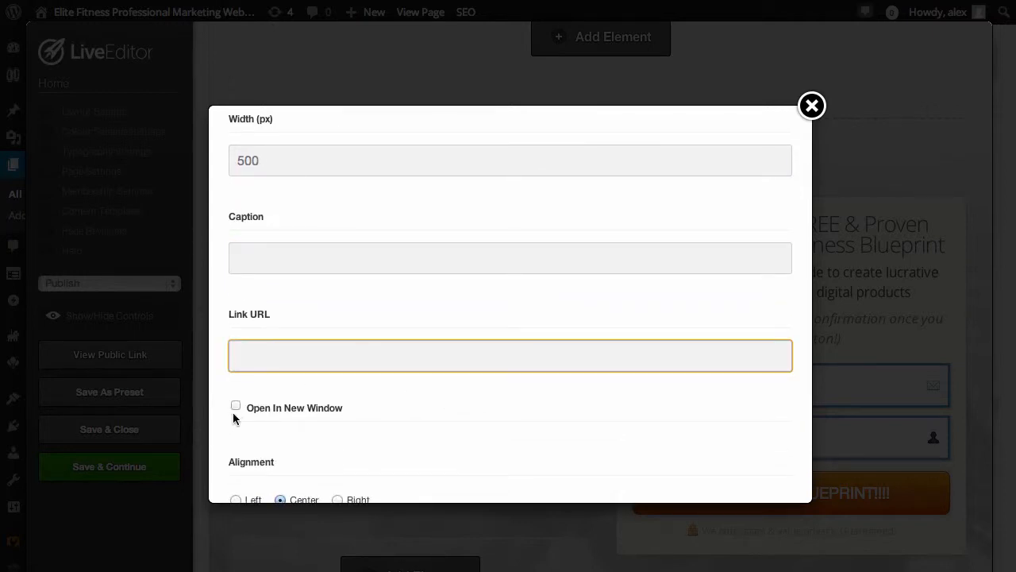
{"action": "scroll", "coordinate": [528, 413], "scroll_direction": "down", "scroll_amount": 3}
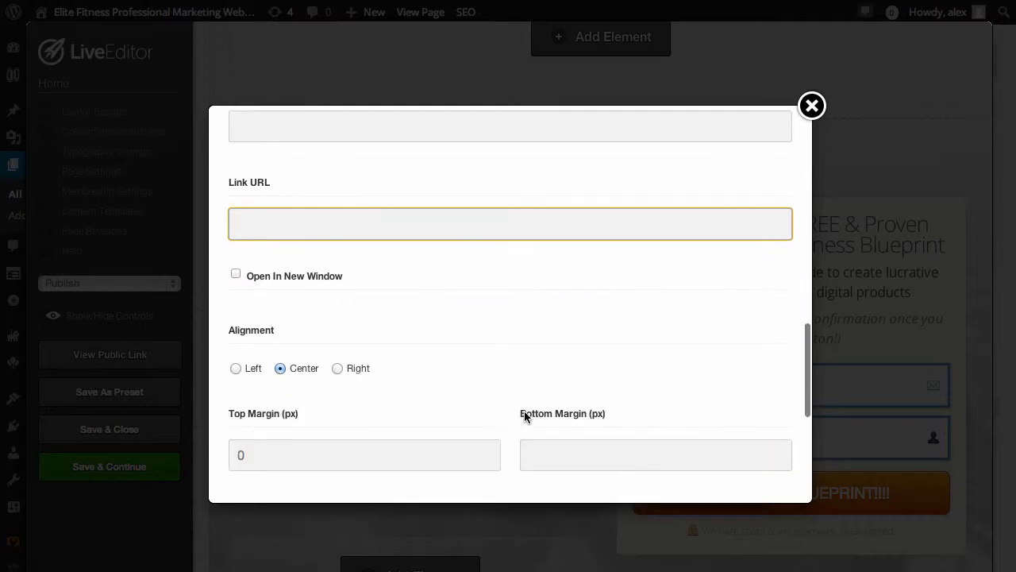
{"action": "scroll", "coordinate": [513, 395], "scroll_direction": "down", "scroll_amount": 2}
Examine the image element's margin, alt text and full-width options
{"action": "scroll", "coordinate": [513, 395], "scroll_direction": "down", "scroll_amount": 3}
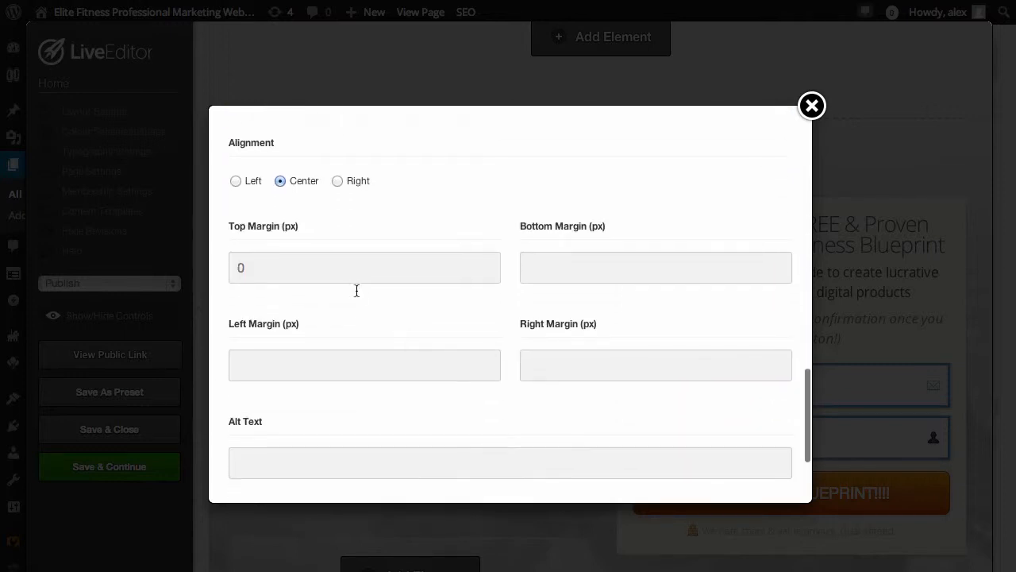
{"action": "left_click_drag", "start_coordinate": [349, 269], "coordinate": [215, 271]}
{"action": "left_click", "coordinate": [586, 262]}
{"action": "left_click", "coordinate": [556, 359]}
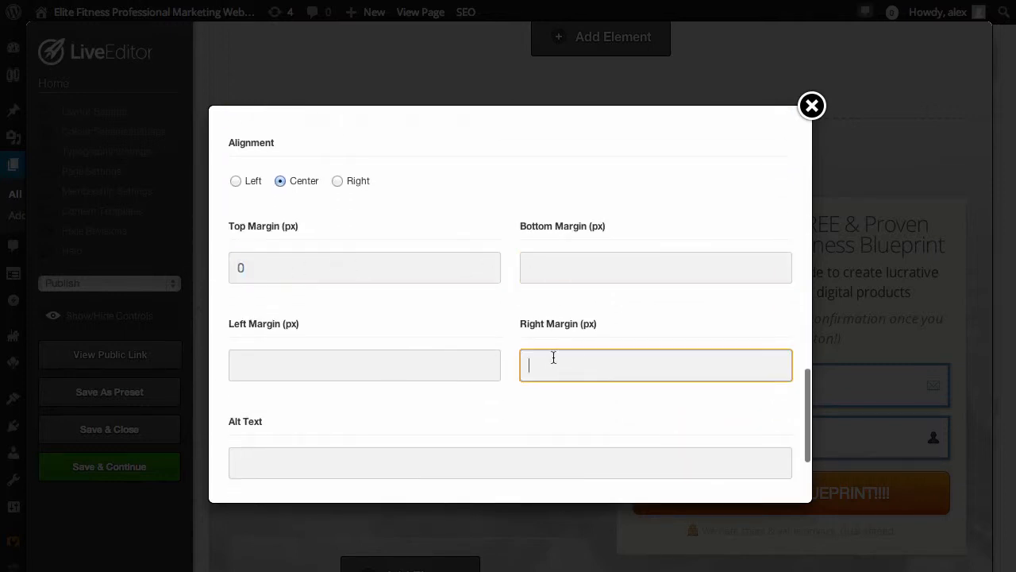
{"action": "left_click", "coordinate": [337, 358]}
{"action": "scroll", "coordinate": [389, 428], "scroll_direction": "down", "scroll_amount": 2}
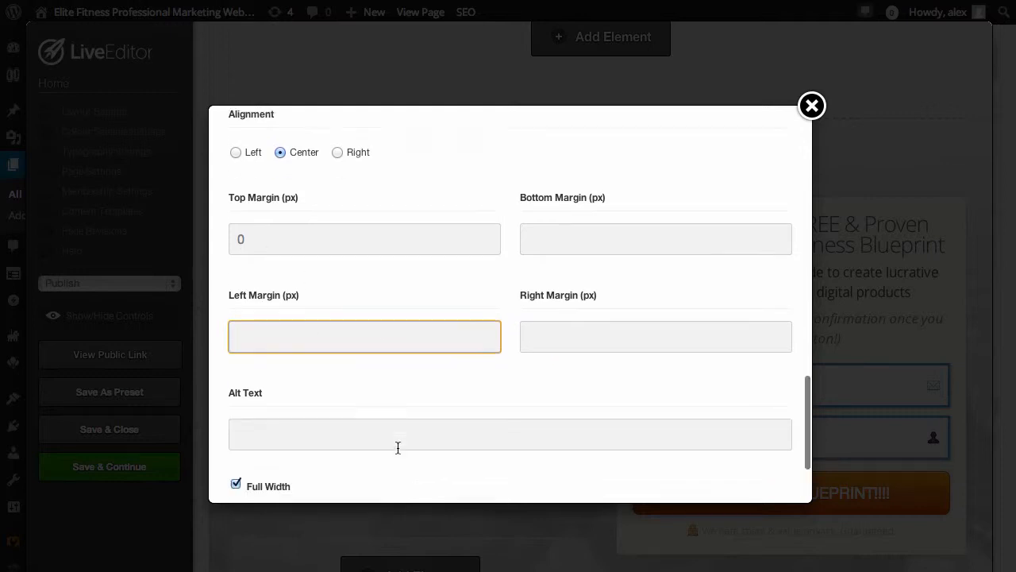
{"action": "left_click", "coordinate": [372, 413]}
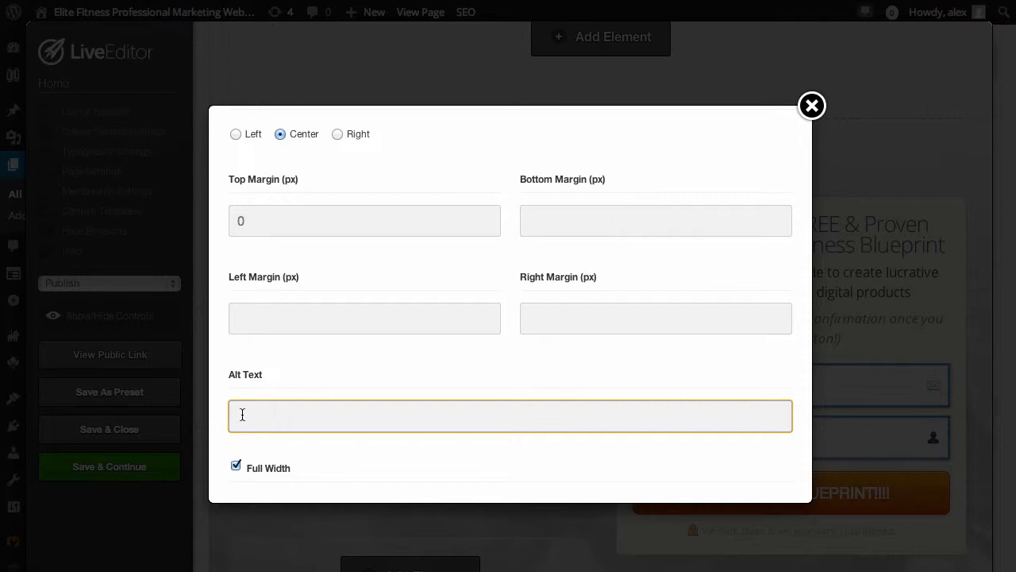
Insert the updated blueprint cover image element into the page row
{"action": "scroll", "coordinate": [600, 468], "scroll_direction": "down", "scroll_amount": 5}
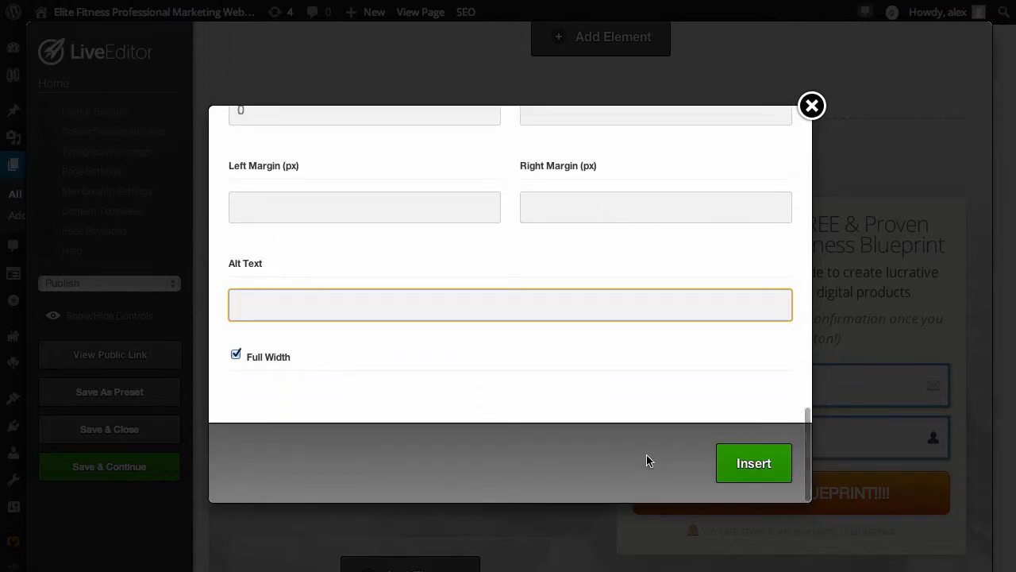
{"action": "left_click", "coordinate": [765, 469]}
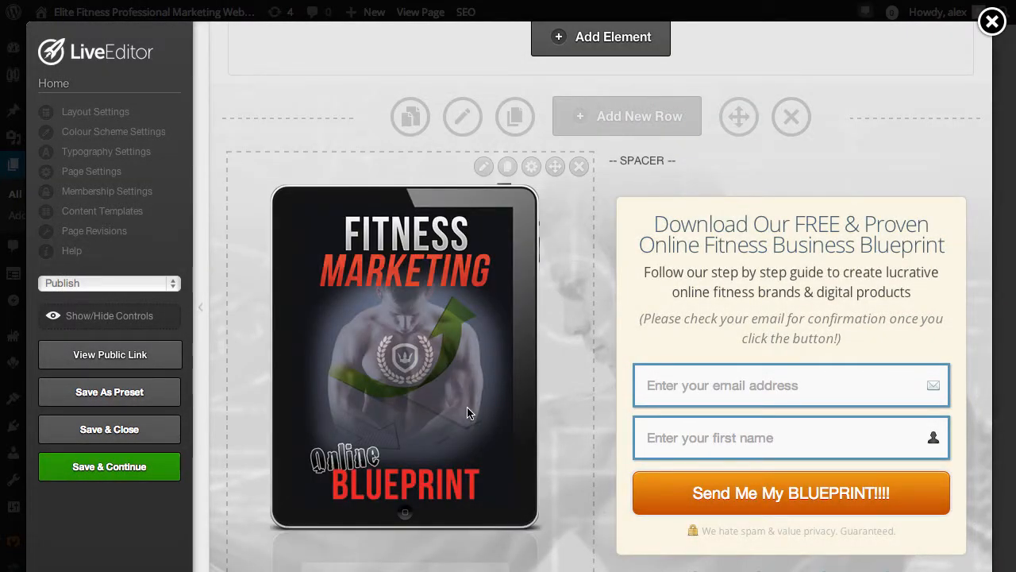
{"action": "scroll", "coordinate": [474, 409], "scroll_direction": "down", "scroll_amount": 5}
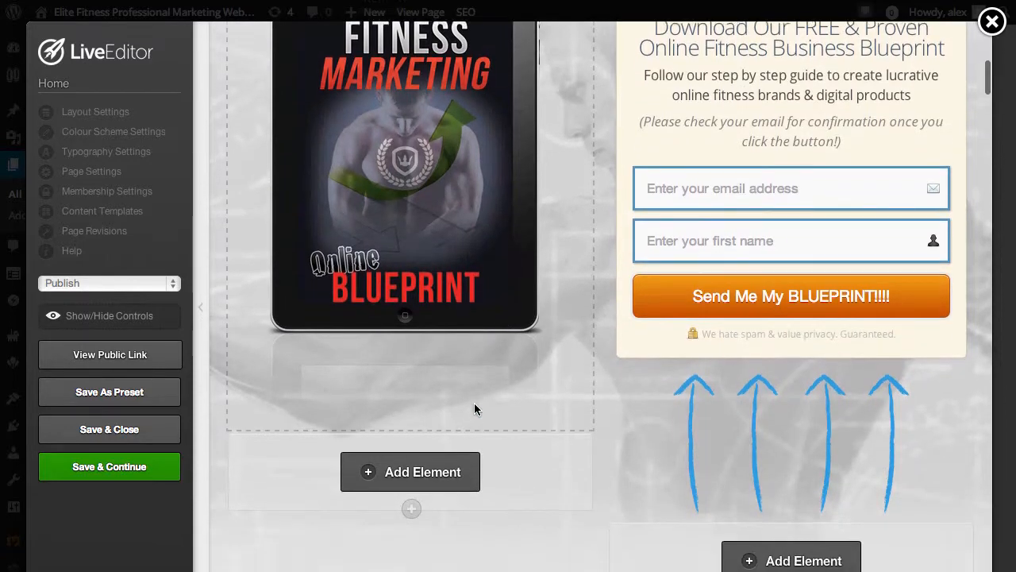
Open the blue arrows element below the opt-in form and browse its alternative styles down to the red arrow sets
{"action": "left_click", "coordinate": [864, 382]}
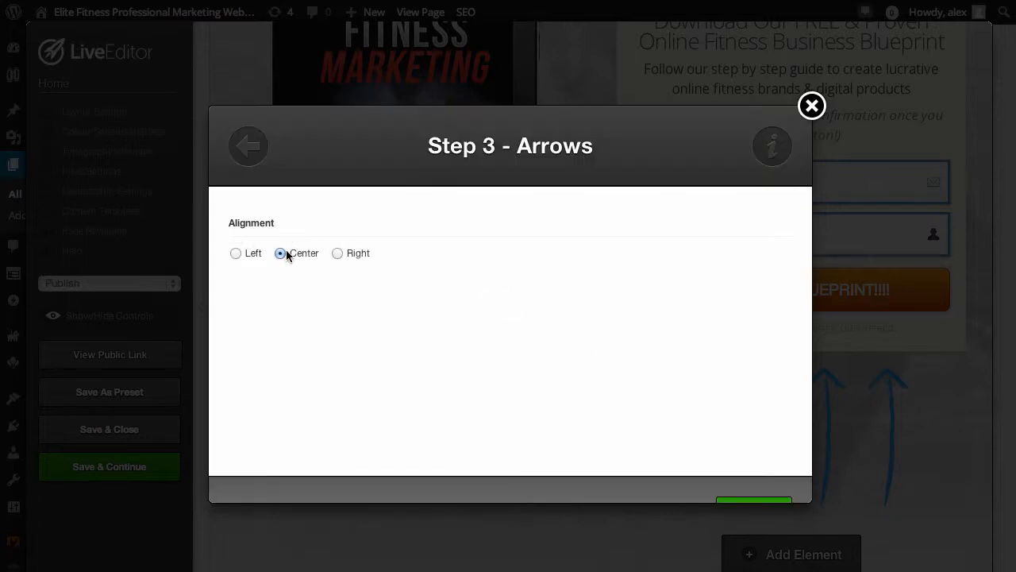
{"action": "left_click", "coordinate": [248, 149]}
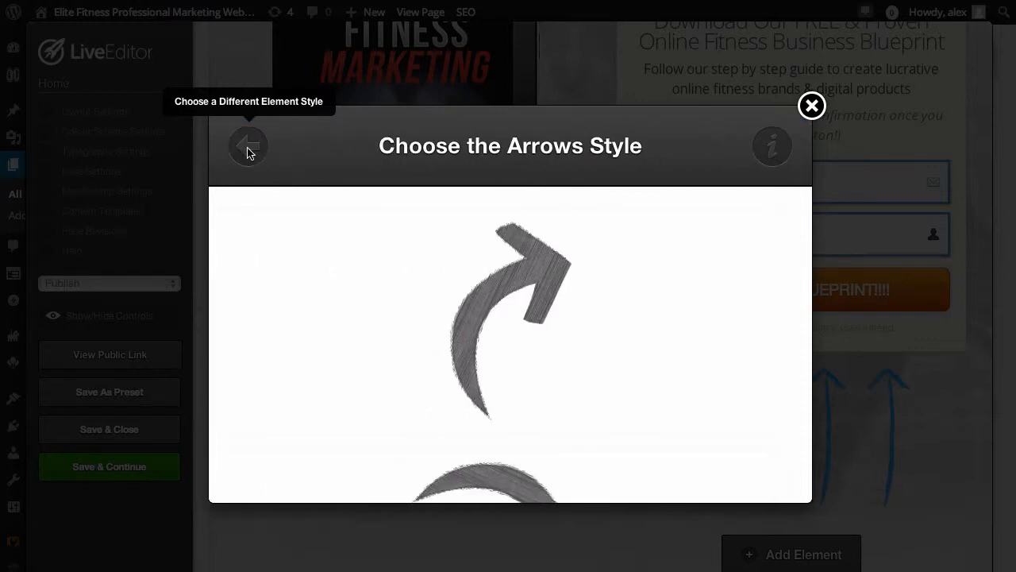
{"action": "scroll", "coordinate": [529, 332], "scroll_direction": "down", "scroll_amount": 3}
{"action": "scroll", "coordinate": [530, 332], "scroll_direction": "down", "scroll_amount": 10}
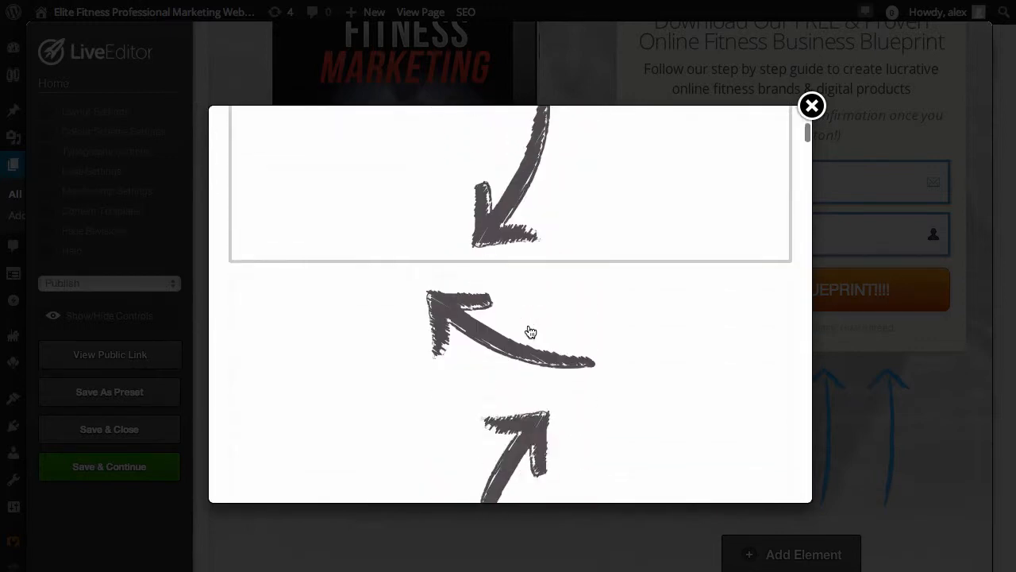
{"action": "scroll", "coordinate": [530, 332], "scroll_direction": "down", "scroll_amount": 10}
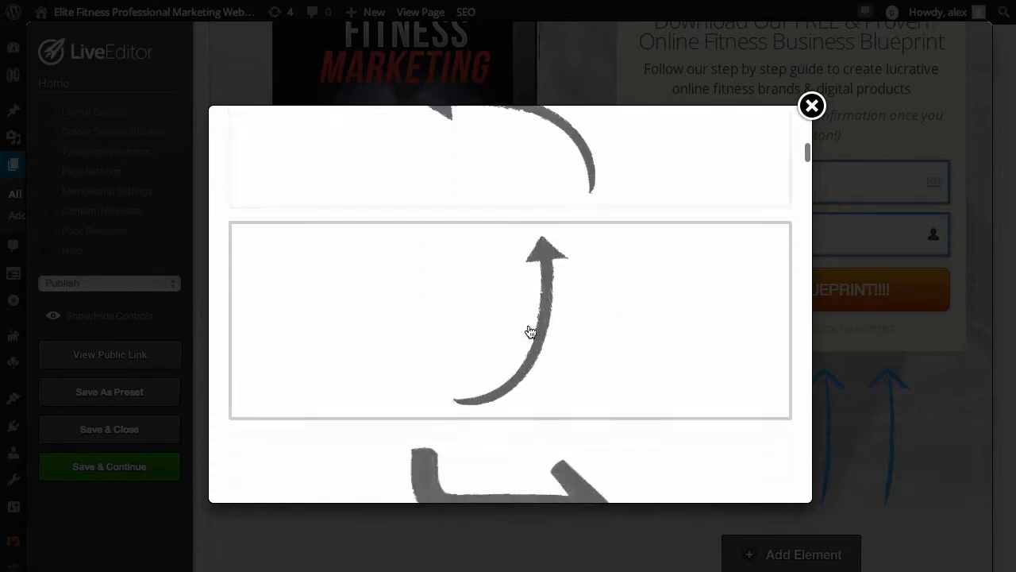
{"action": "scroll", "coordinate": [531, 332], "scroll_direction": "down", "scroll_amount": 10}
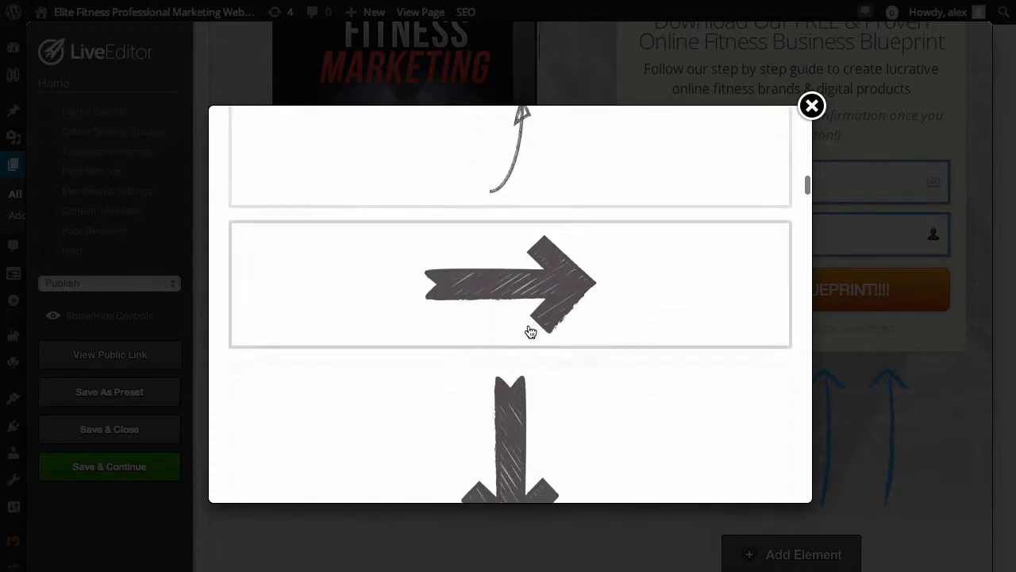
{"action": "scroll", "coordinate": [531, 331], "scroll_direction": "down", "scroll_amount": 10}
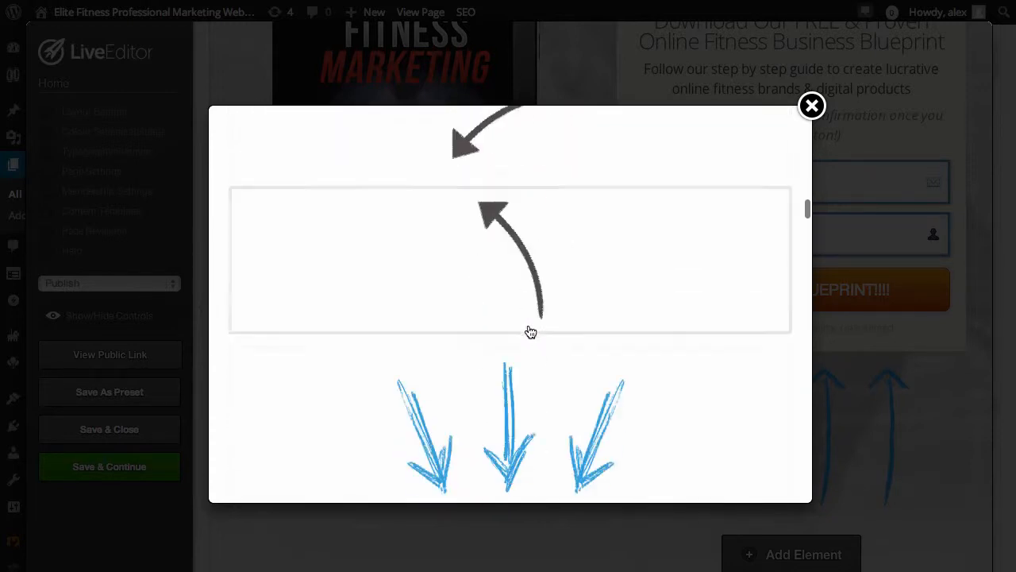
{"action": "scroll", "coordinate": [531, 332], "scroll_direction": "down", "scroll_amount": 10}
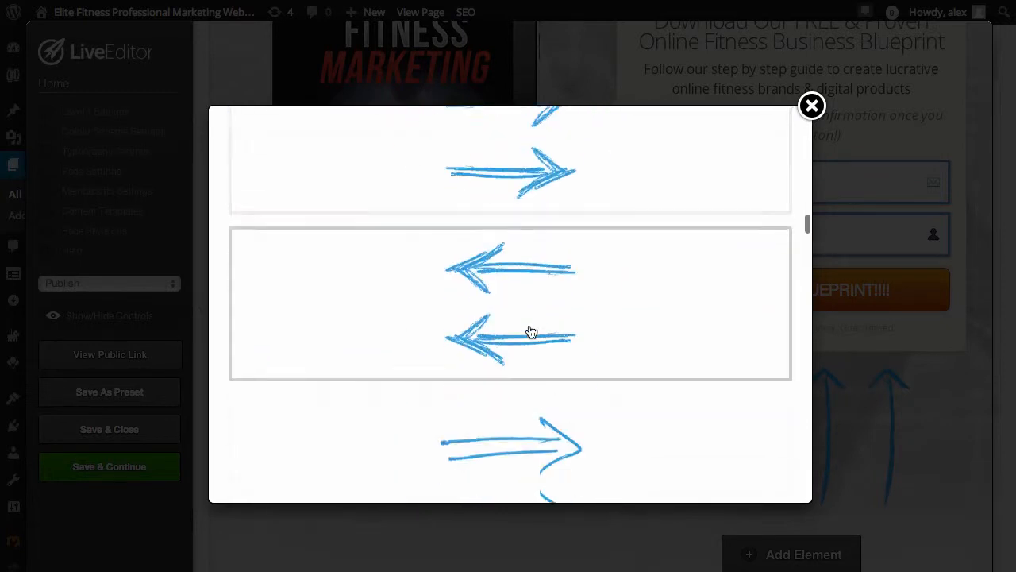
{"action": "scroll", "coordinate": [532, 332], "scroll_direction": "down", "scroll_amount": 8}
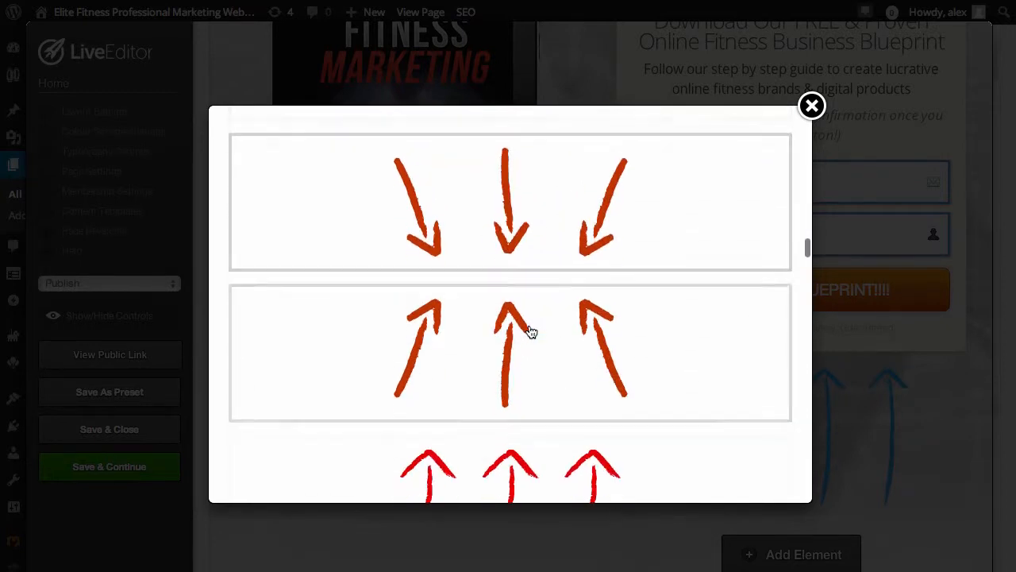
Choose the style with three orange-red arrows angled upward and insert it in place of the blue arrows
{"action": "left_click", "coordinate": [510, 261]}
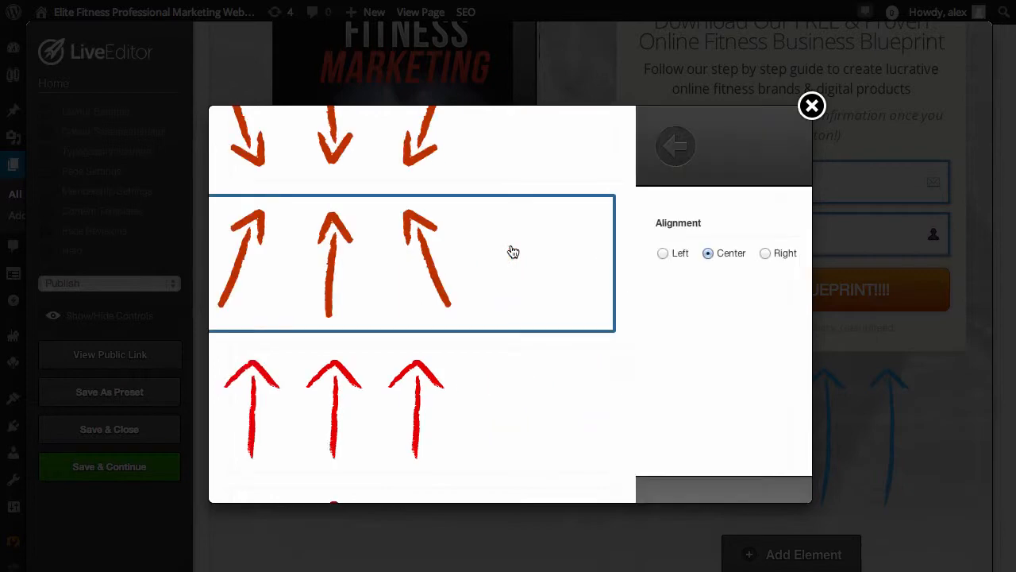
{"action": "scroll", "coordinate": [578, 328], "scroll_direction": "down", "scroll_amount": 1}
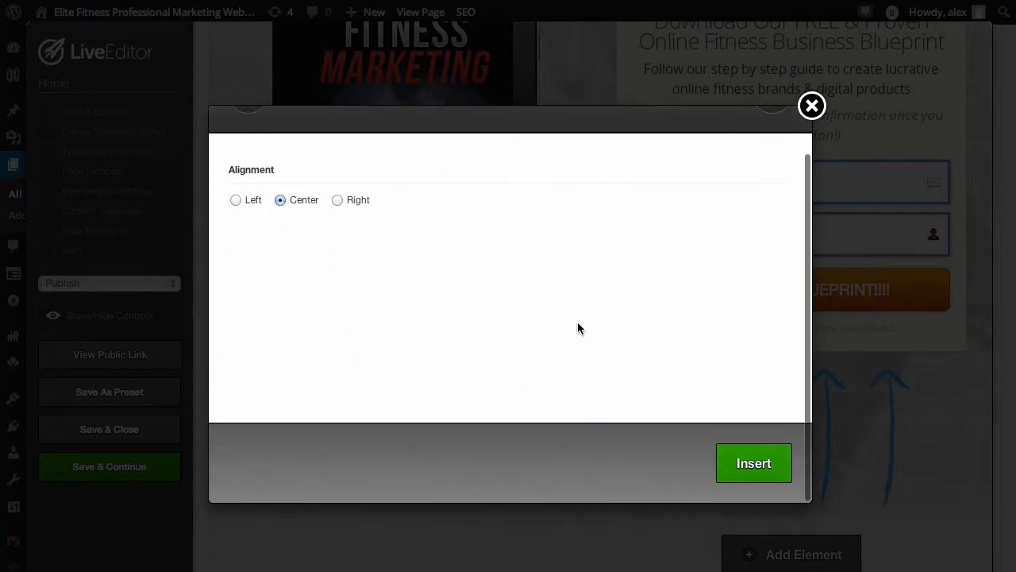
{"action": "left_click", "coordinate": [742, 463]}
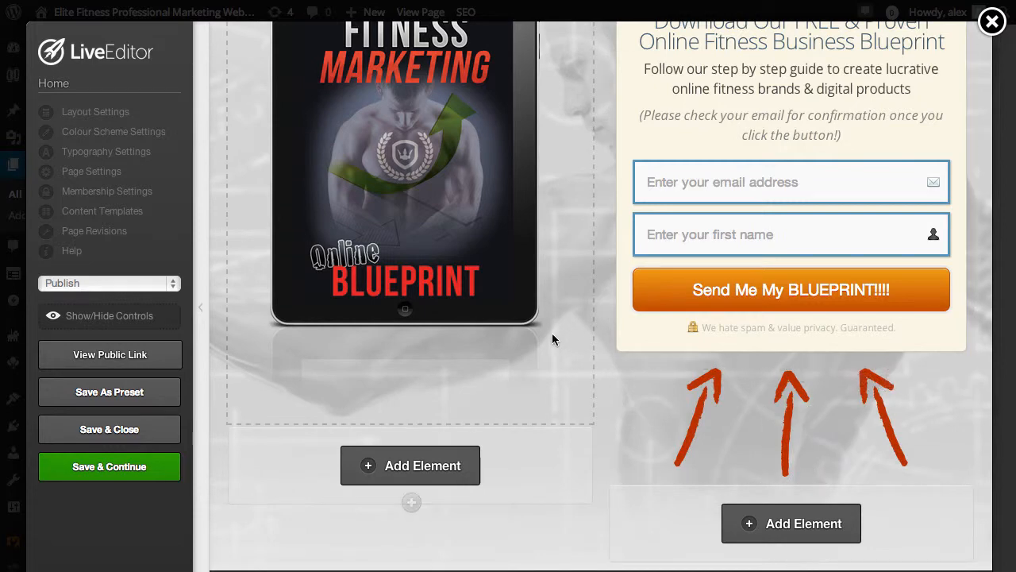
{"action": "scroll", "coordinate": [551, 336], "scroll_direction": "down", "scroll_amount": 3}
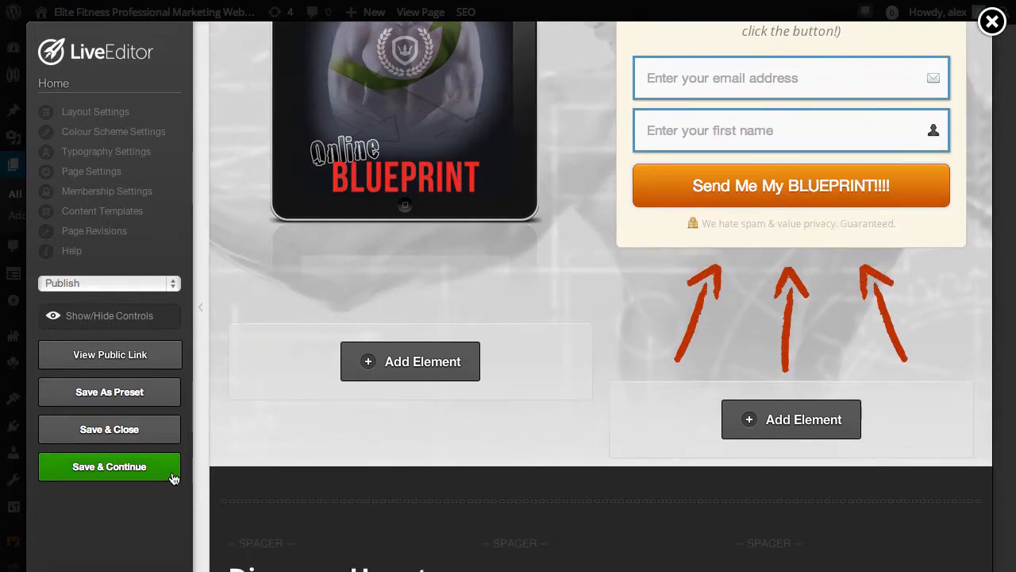
Save the Home page and review its public version from the headline down to the client logos
{"action": "left_click", "coordinate": [105, 470]}
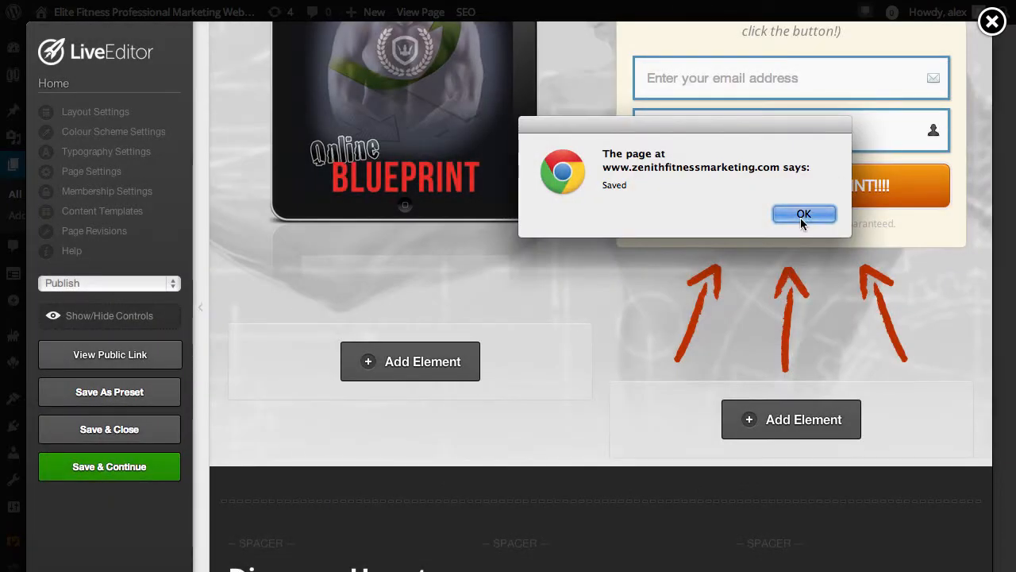
{"action": "left_click", "coordinate": [803, 214]}
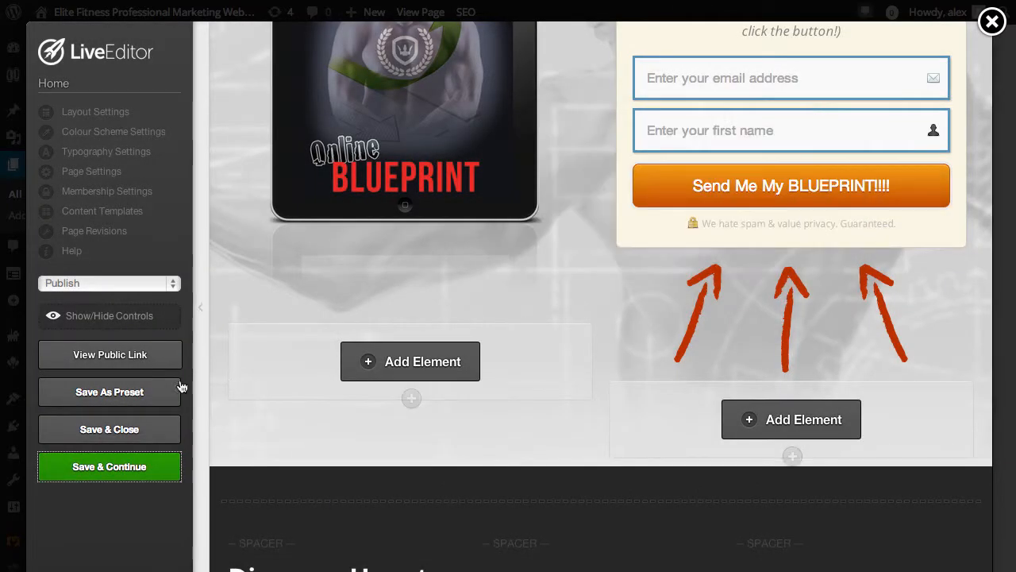
{"action": "left_click", "coordinate": [103, 359]}
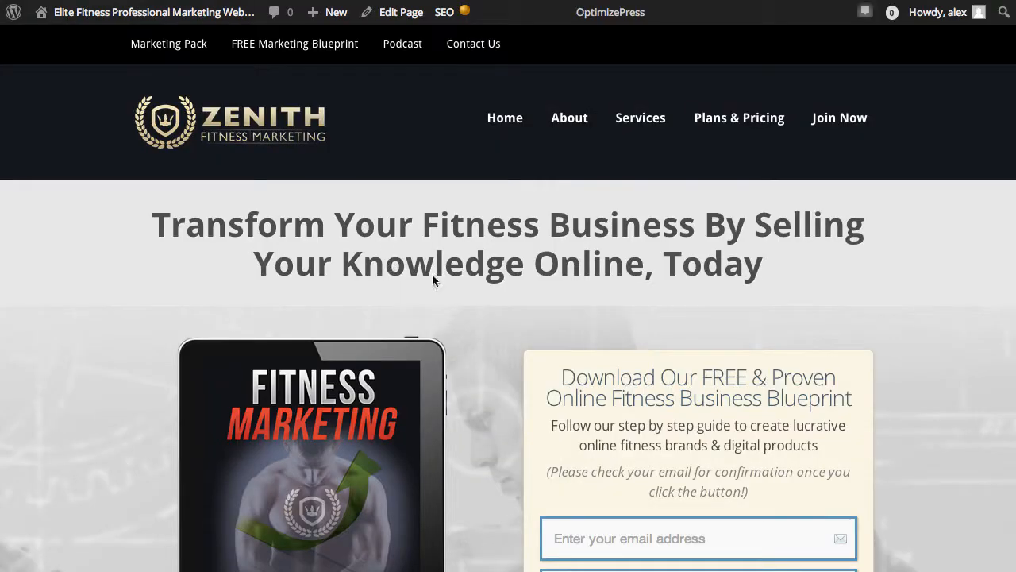
{"action": "scroll", "coordinate": [691, 285], "scroll_direction": "down", "scroll_amount": 3}
{"action": "scroll", "coordinate": [694, 285], "scroll_direction": "down", "scroll_amount": 3}
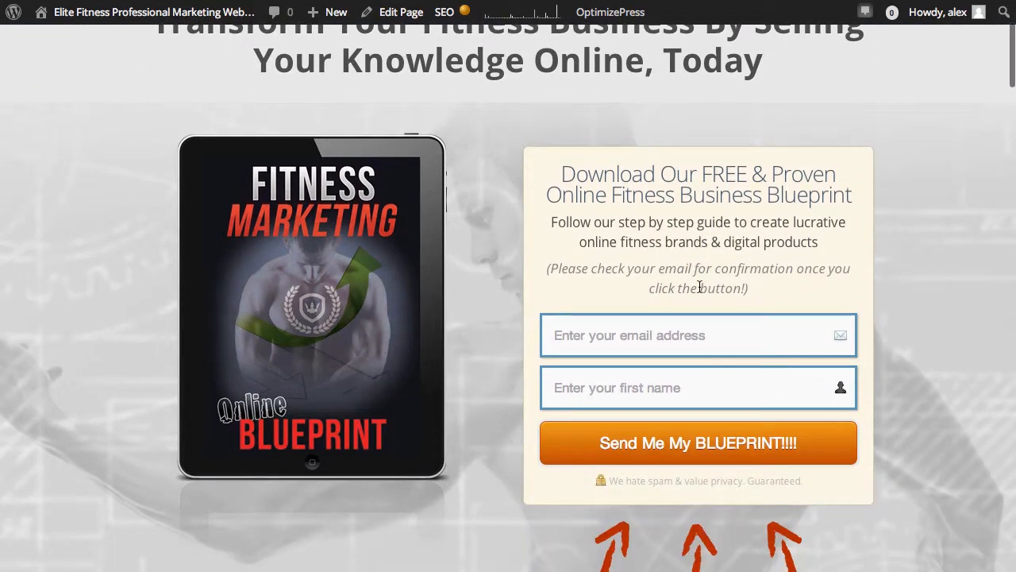
{"action": "scroll", "coordinate": [699, 291], "scroll_direction": "down", "scroll_amount": 6}
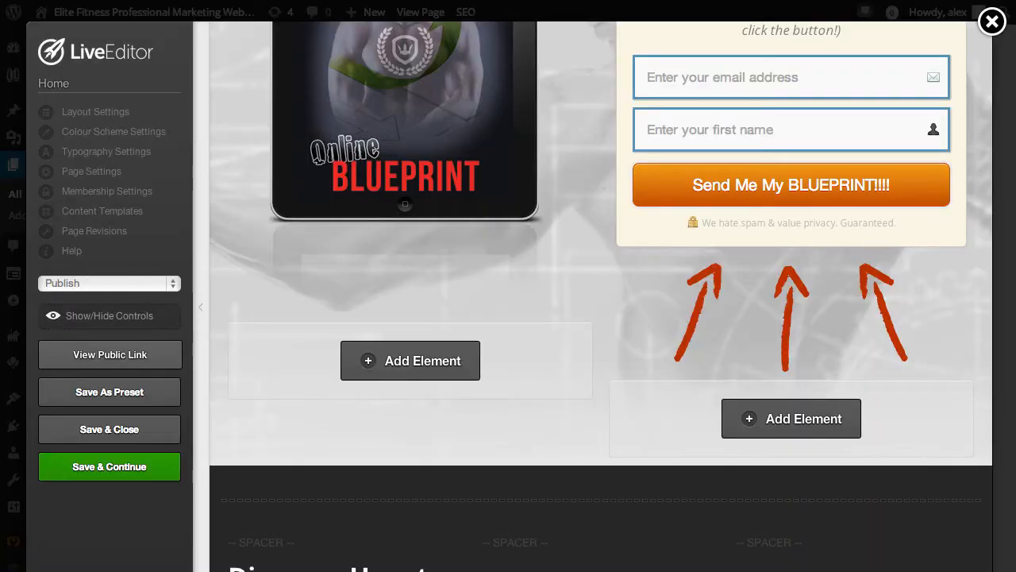
Open the middle bullet block under "Discover How to:" and set its large icon to the plain green check mark used by the outer lists
{"action": "scroll", "coordinate": [420, 310], "scroll_direction": "down", "scroll_amount": 5}
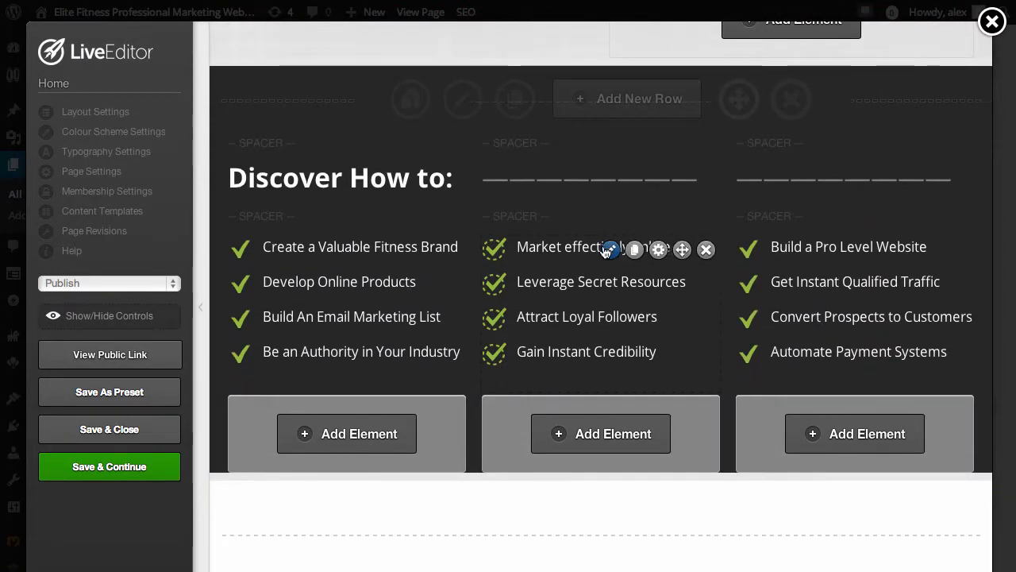
{"action": "left_click", "coordinate": [610, 251]}
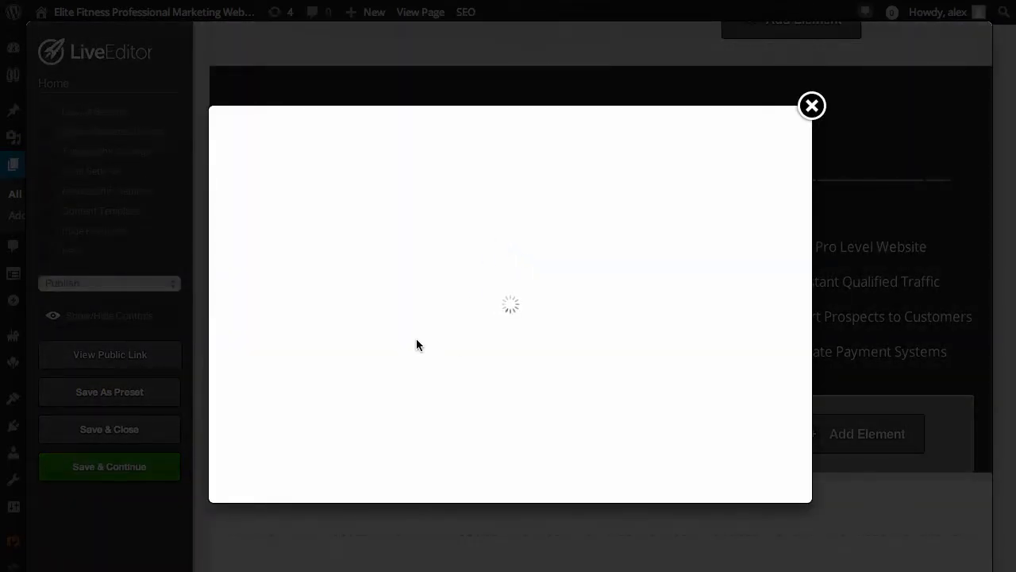
{"action": "left_click", "coordinate": [242, 274]}
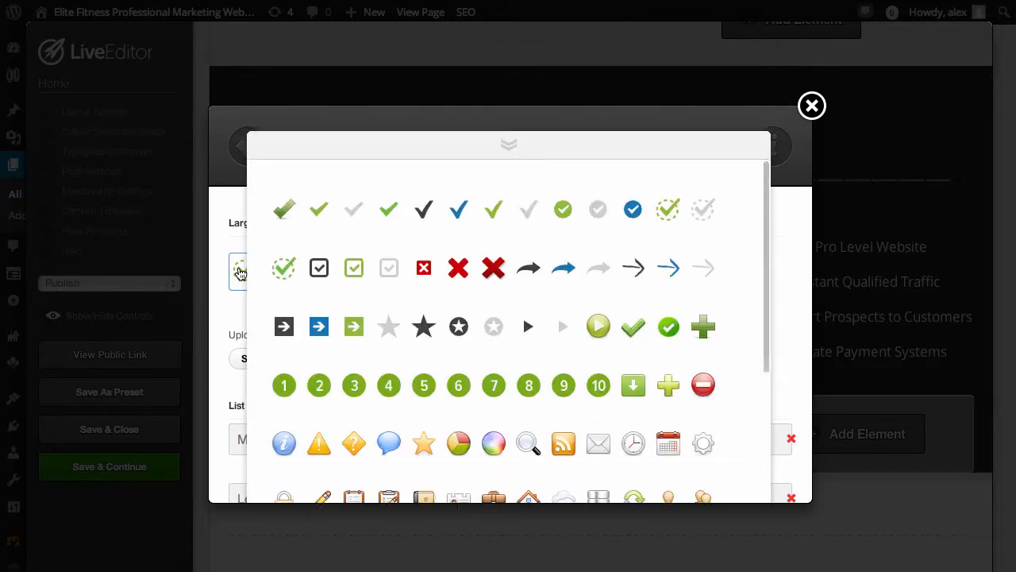
{"action": "scroll", "coordinate": [496, 330], "scroll_direction": "down", "scroll_amount": 3}
{"action": "scroll", "coordinate": [507, 314], "scroll_direction": "up", "scroll_amount": 3}
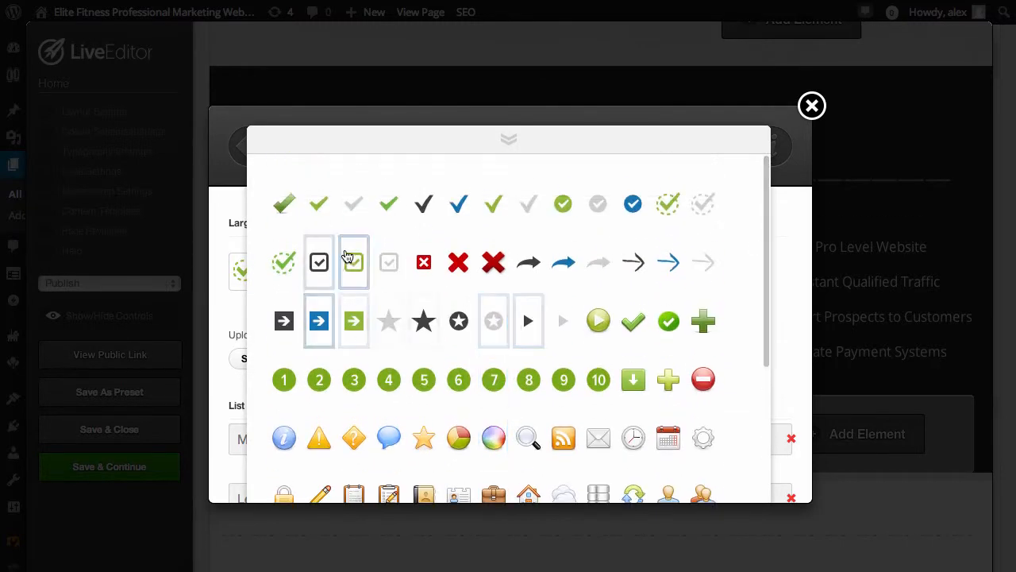
{"action": "left_click", "coordinate": [497, 213]}
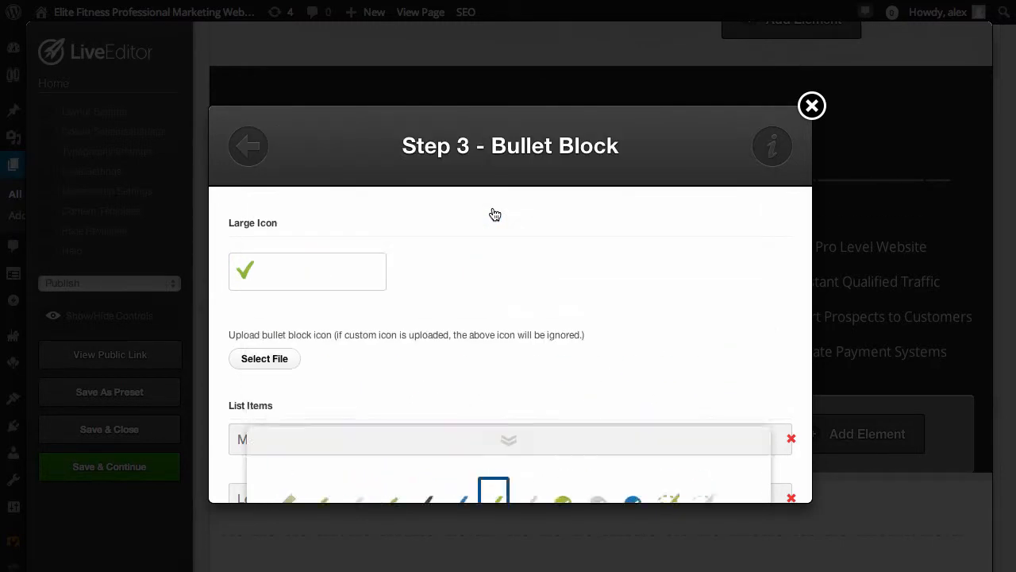
Try adding and removing an extra list item, and insert the updated bullet block into the page
{"action": "scroll", "coordinate": [477, 315], "scroll_direction": "down", "scroll_amount": 3}
{"action": "left_click", "coordinate": [423, 286]}
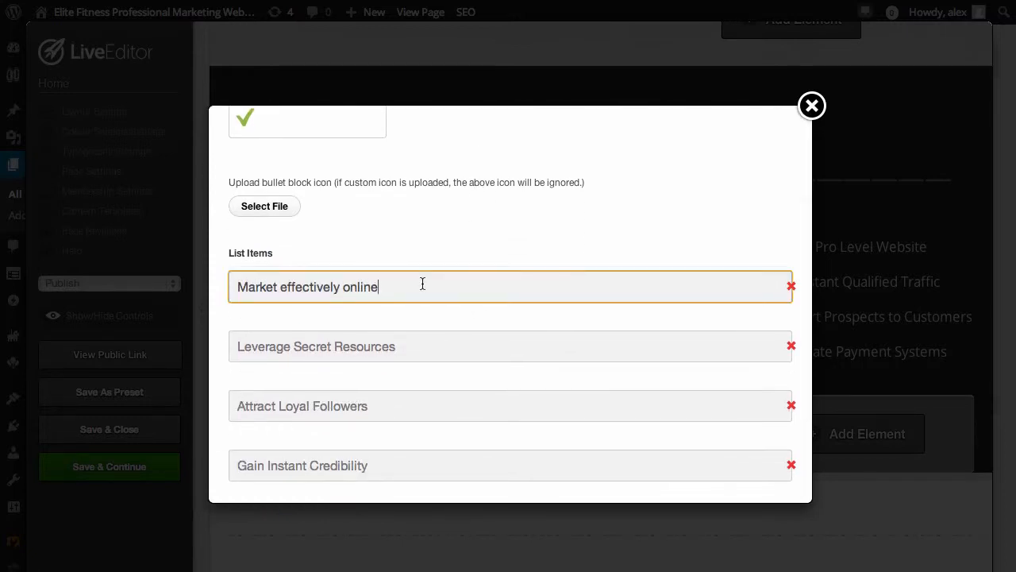
{"action": "scroll", "coordinate": [433, 294], "scroll_direction": "down", "scroll_amount": 3}
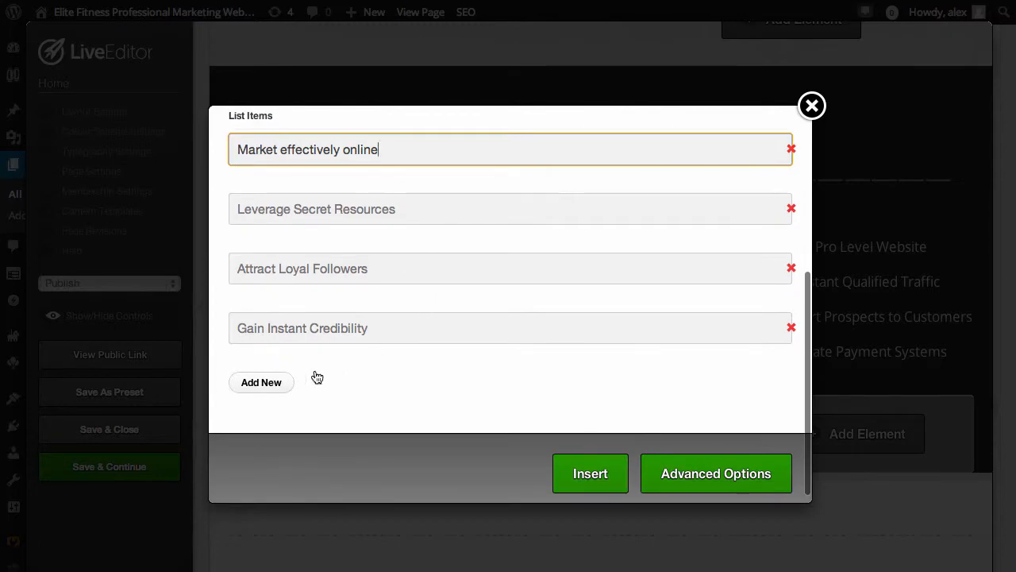
{"action": "left_click", "coordinate": [261, 388]}
{"action": "left_click", "coordinate": [792, 388]}
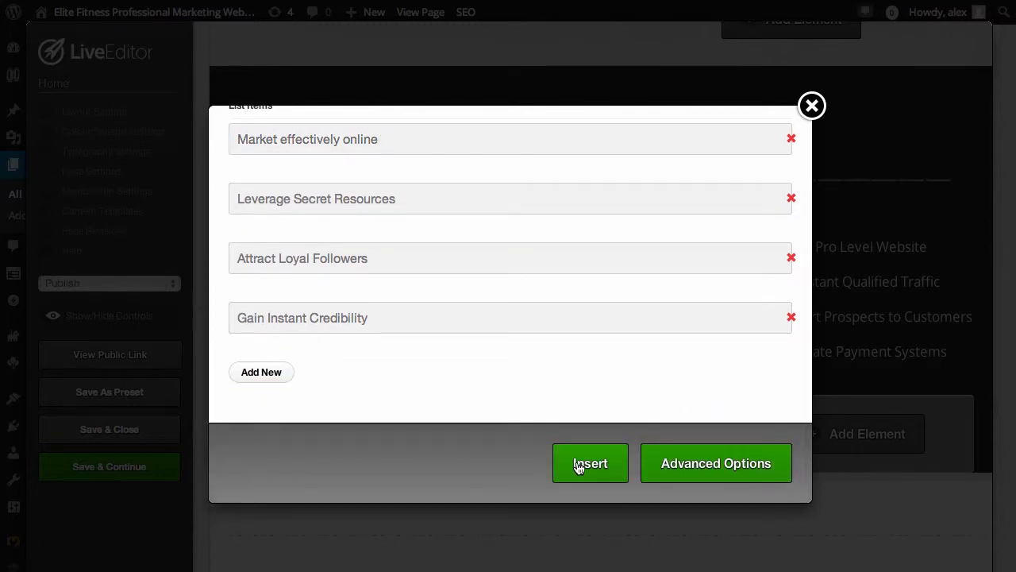
{"action": "left_click", "coordinate": [579, 465]}
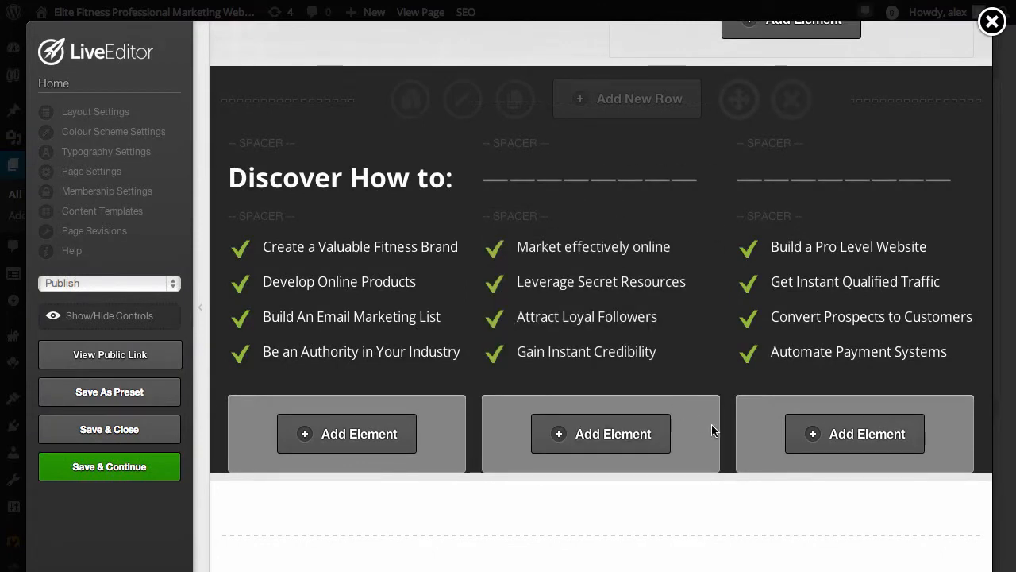
Start a new element below the device mockup image, browse the available elements and choose Button
{"action": "scroll", "coordinate": [711, 424], "scroll_direction": "down", "scroll_amount": 10}
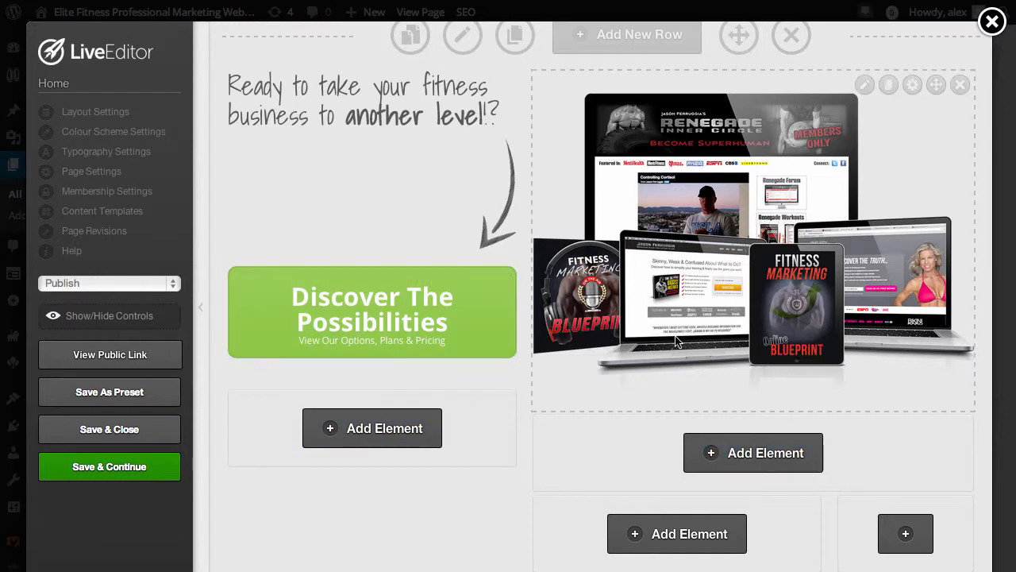
{"action": "left_click", "coordinate": [744, 455]}
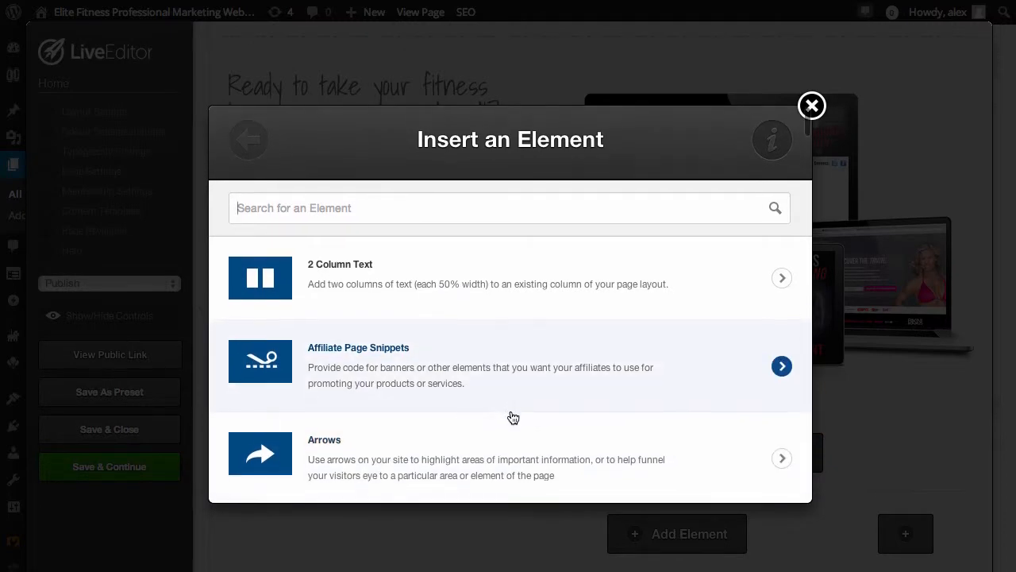
{"action": "scroll", "coordinate": [513, 418], "scroll_direction": "down", "scroll_amount": 1}
{"action": "scroll", "coordinate": [423, 393], "scroll_direction": "down", "scroll_amount": 4}
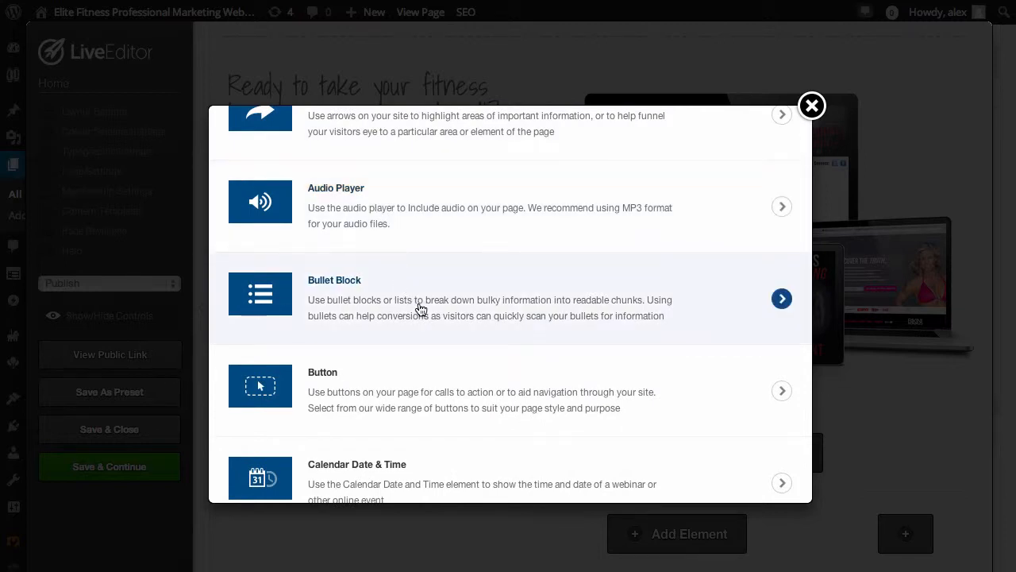
{"action": "scroll", "coordinate": [421, 310], "scroll_direction": "down", "scroll_amount": 2}
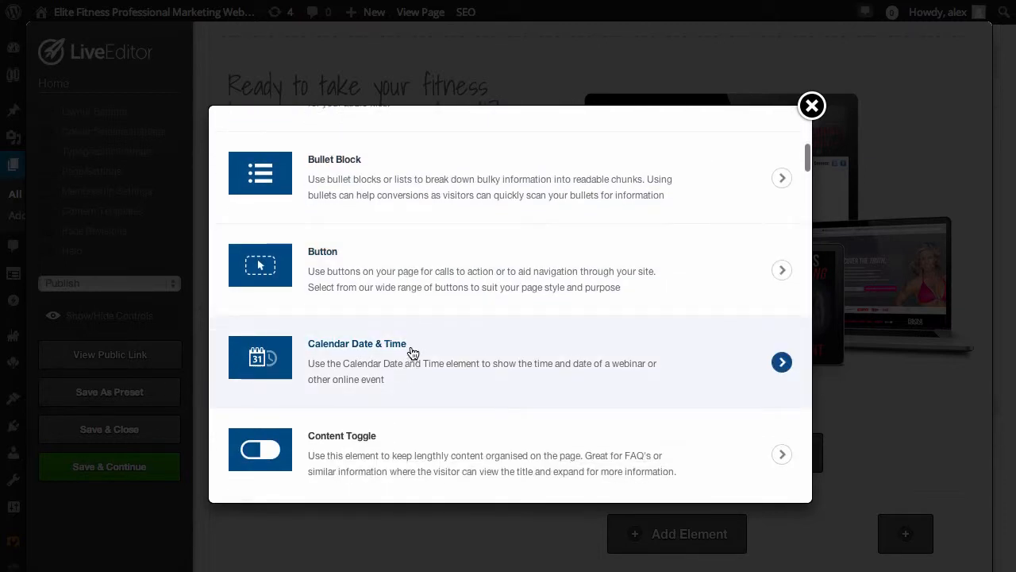
{"action": "scroll", "coordinate": [444, 448], "scroll_direction": "down", "scroll_amount": 3}
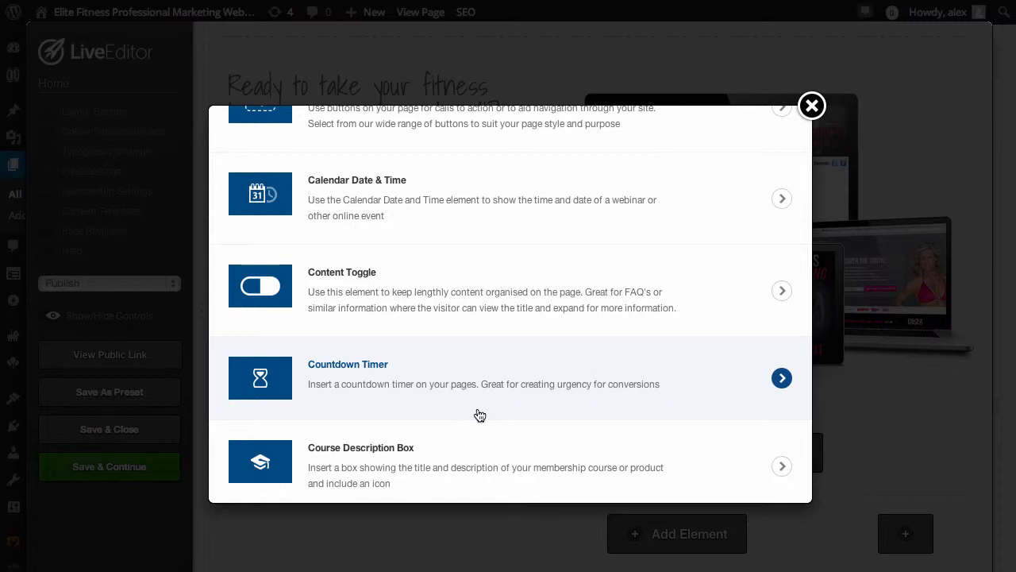
{"action": "scroll", "coordinate": [491, 420], "scroll_direction": "down", "scroll_amount": 1}
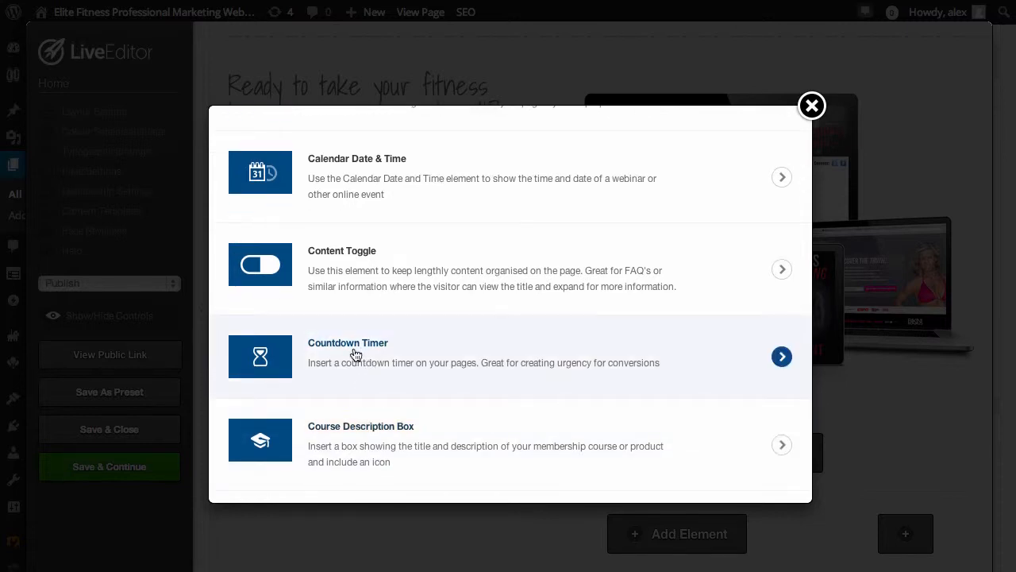
{"action": "scroll", "coordinate": [441, 238], "scroll_direction": "up", "scroll_amount": 3}
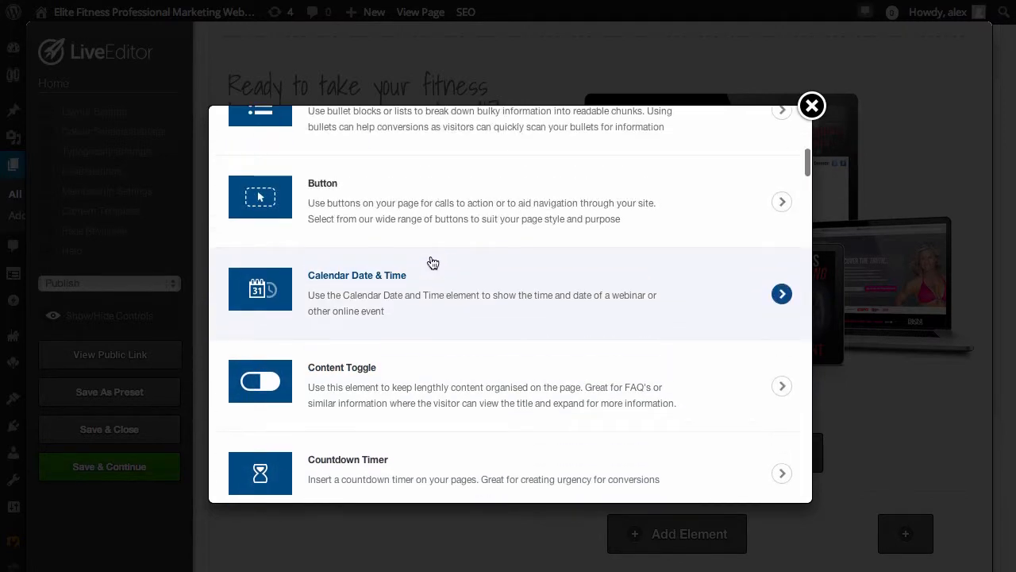
{"action": "left_click", "coordinate": [510, 253]}
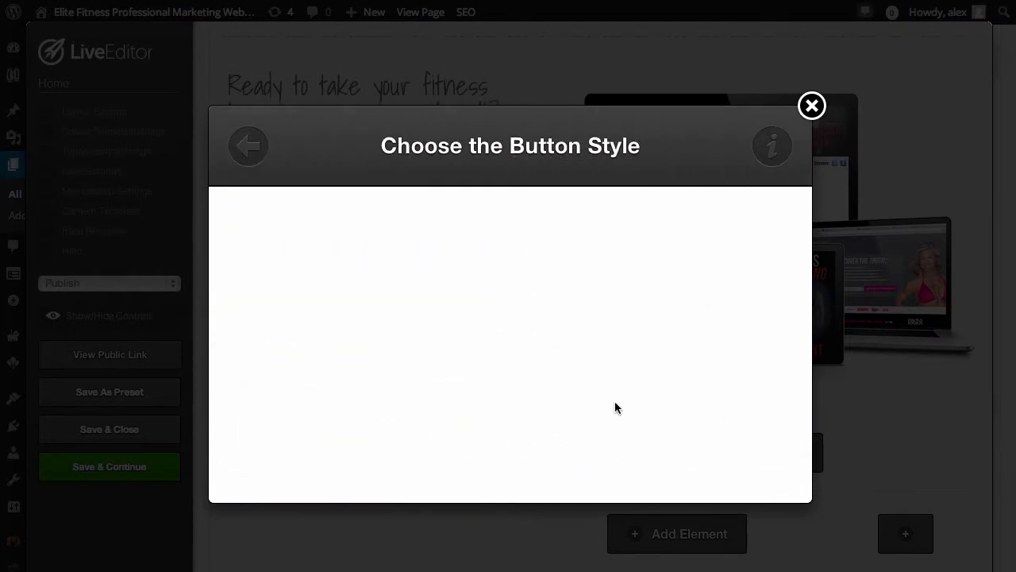
Browse the button styles, choose the circled "YES! LET ME IN!" style and keep its background image Yellow
{"action": "scroll", "coordinate": [615, 409], "scroll_direction": "down", "scroll_amount": 2}
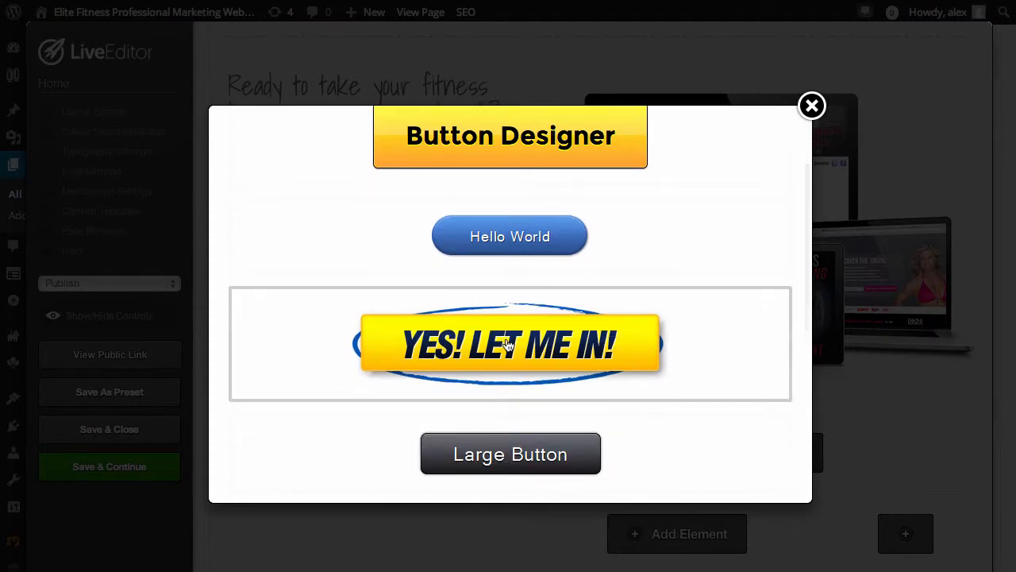
{"action": "scroll", "coordinate": [506, 354], "scroll_direction": "down", "scroll_amount": 4}
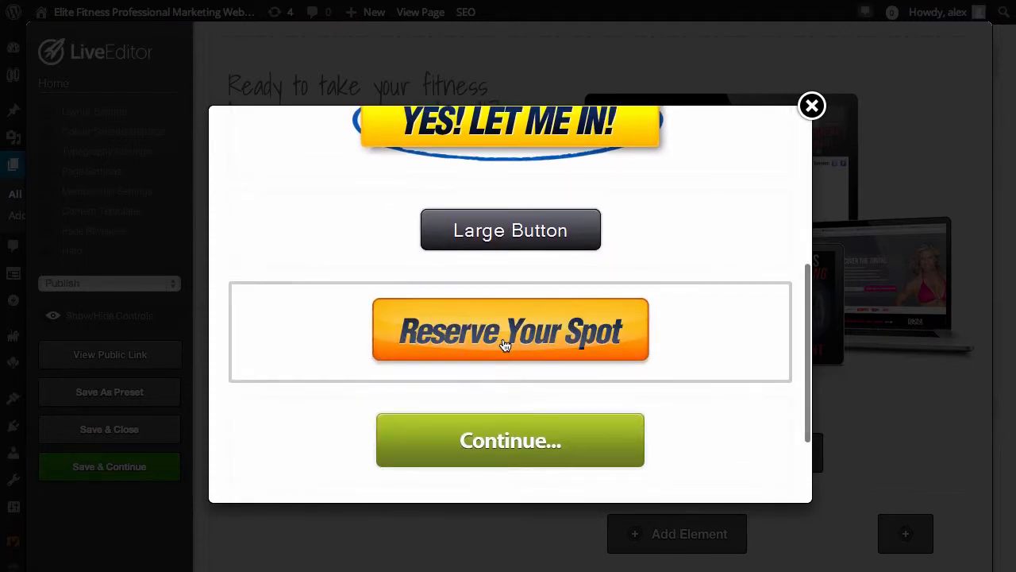
{"action": "scroll", "coordinate": [503, 342], "scroll_direction": "up", "scroll_amount": 6}
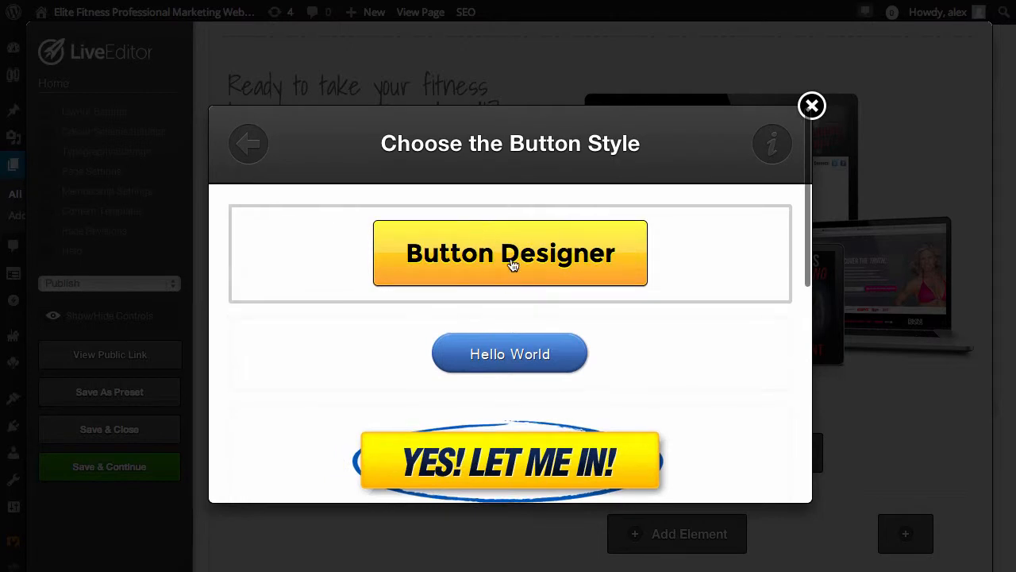
{"action": "scroll", "coordinate": [535, 334], "scroll_direction": "down", "scroll_amount": 3}
{"action": "left_click", "coordinate": [515, 318]}
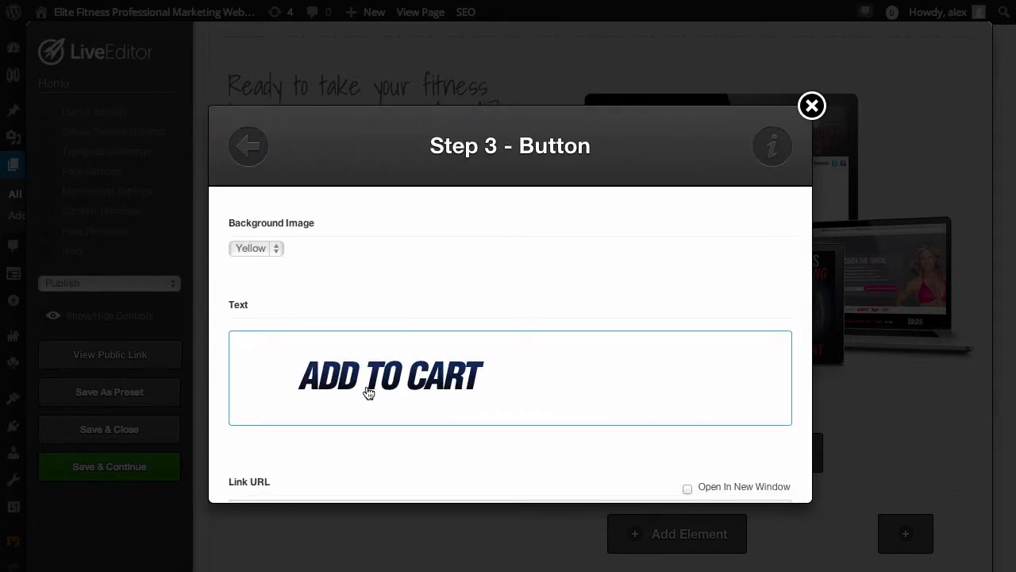
{"action": "left_click", "coordinate": [277, 249]}
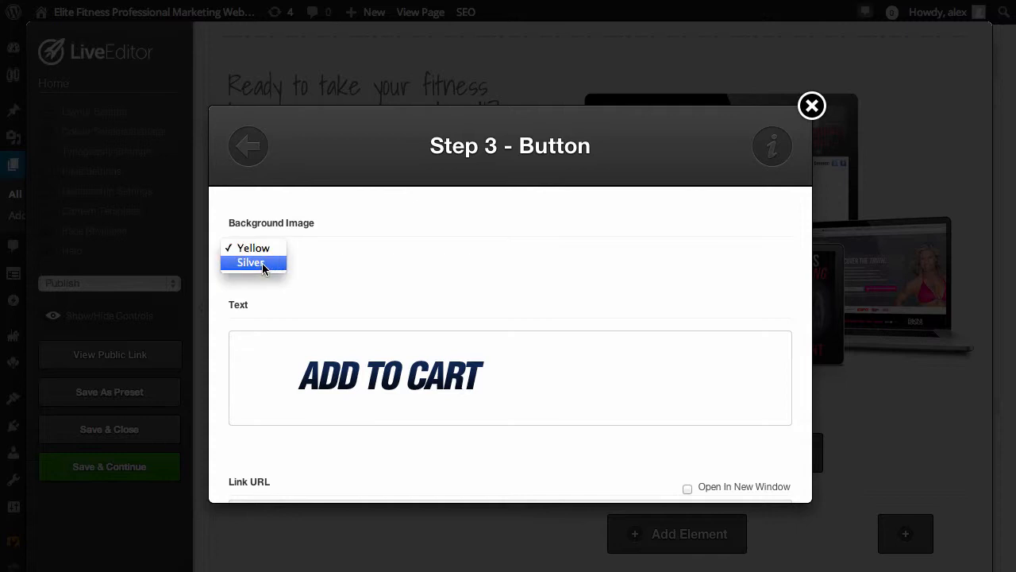
{"action": "left_click", "coordinate": [258, 249]}
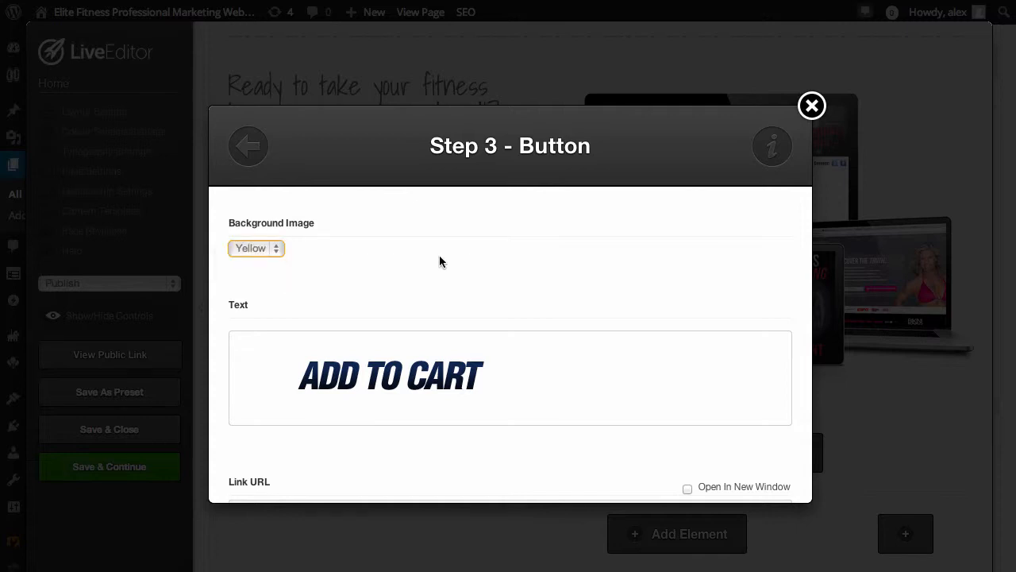
Browse the ready-made button texts and set the text to "RESERVE YOUR SPOT"
{"action": "left_click", "coordinate": [421, 379]}
{"action": "scroll", "coordinate": [540, 393], "scroll_direction": "down", "scroll_amount": 5}
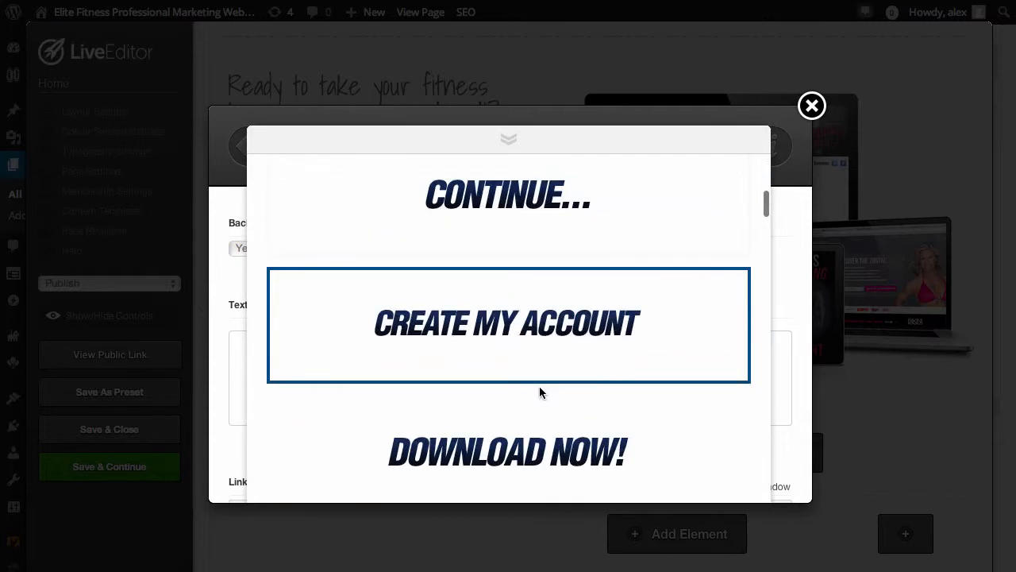
{"action": "scroll", "coordinate": [540, 392], "scroll_direction": "down", "scroll_amount": 8}
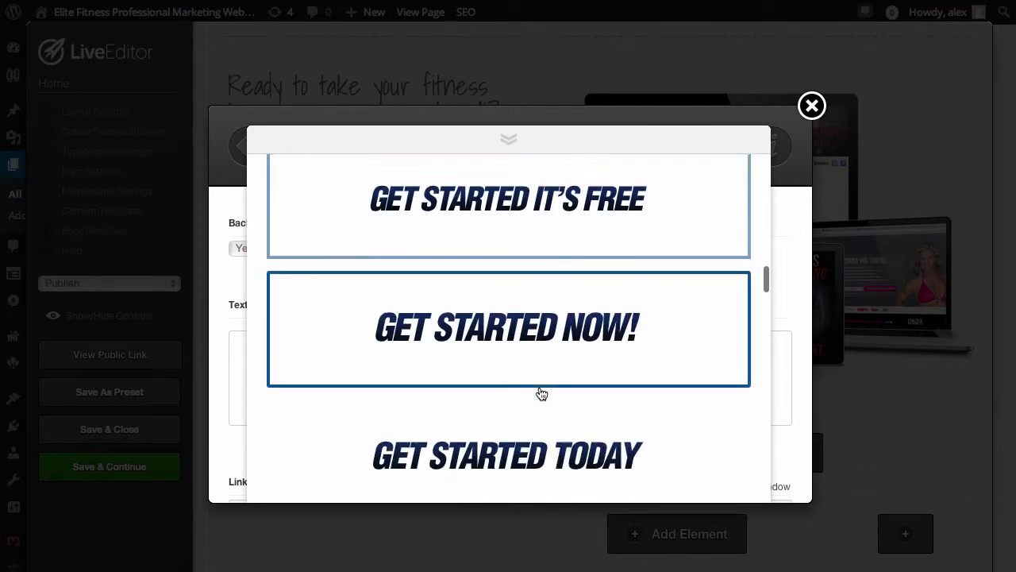
{"action": "scroll", "coordinate": [542, 394], "scroll_direction": "down", "scroll_amount": 8}
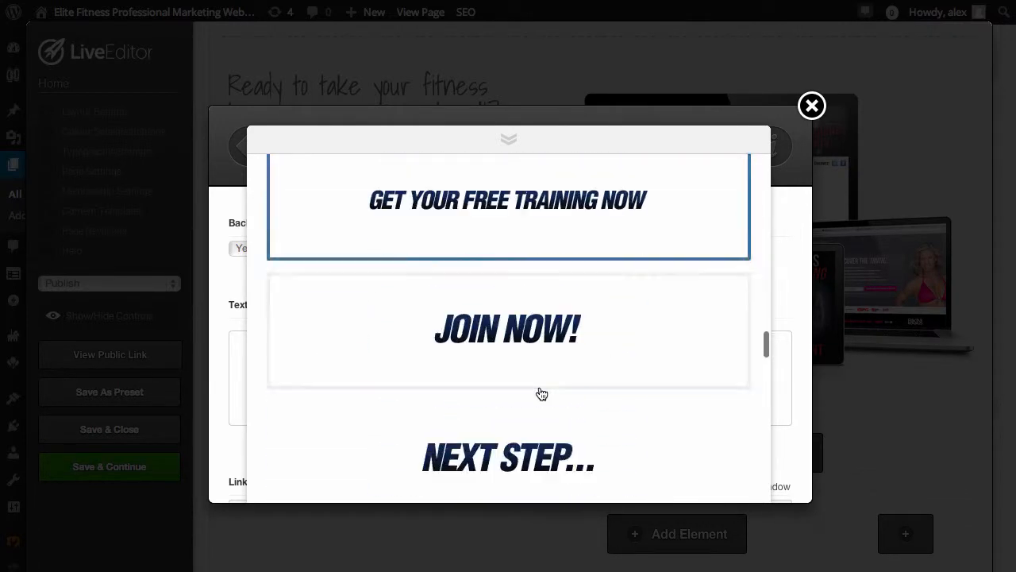
{"action": "scroll", "coordinate": [542, 394], "scroll_direction": "down", "scroll_amount": 8}
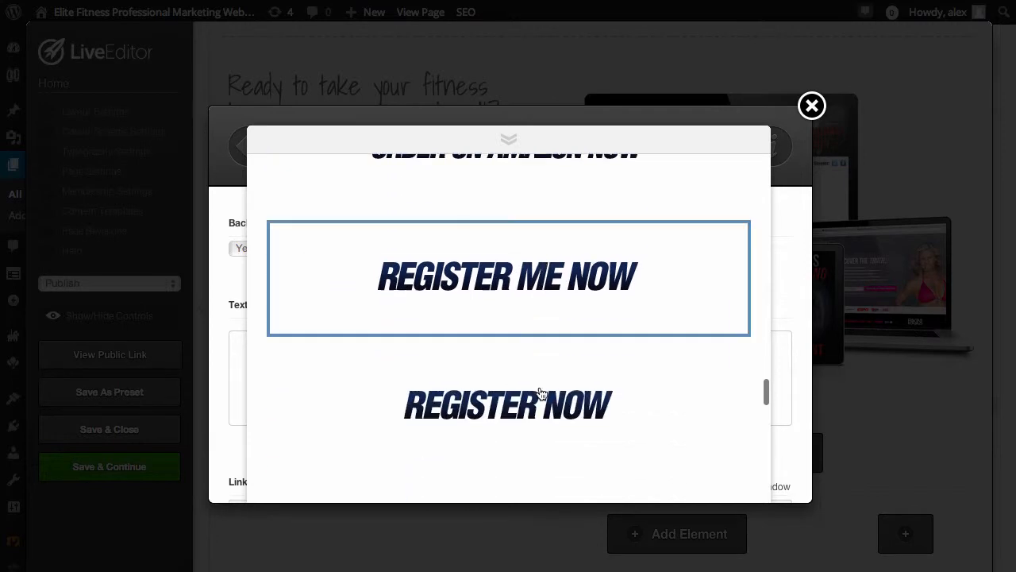
{"action": "scroll", "coordinate": [540, 392], "scroll_direction": "down", "scroll_amount": 3}
{"action": "scroll", "coordinate": [540, 392], "scroll_direction": "up", "scroll_amount": 2}
{"action": "scroll", "coordinate": [540, 392], "scroll_direction": "down", "scroll_amount": 2}
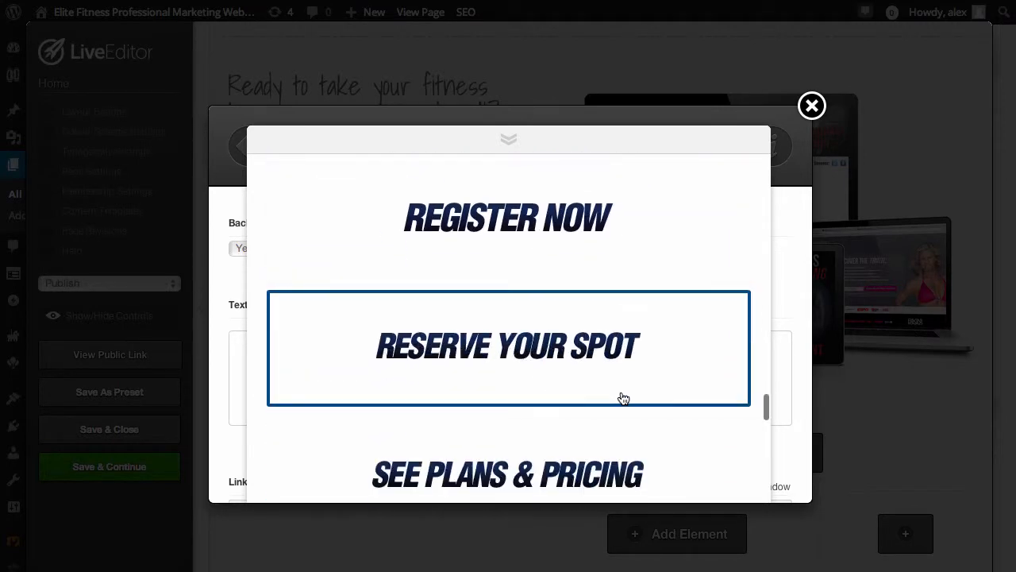
{"action": "left_click", "coordinate": [537, 359]}
Leave the button's link URL empty and insert the button below the device mockup image
{"action": "scroll", "coordinate": [571, 365], "scroll_direction": "down", "scroll_amount": 3}
{"action": "left_click", "coordinate": [406, 358]}
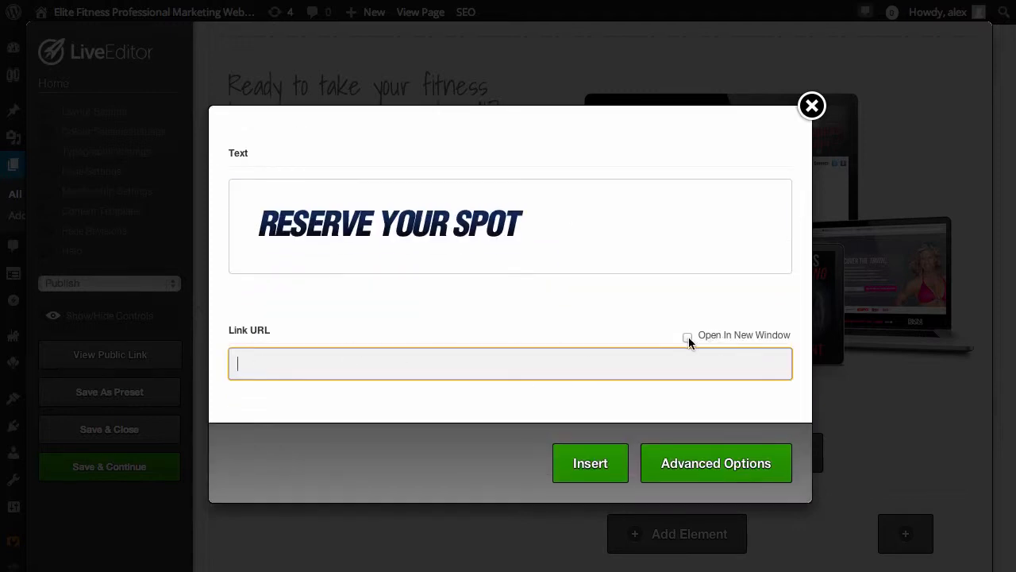
{"action": "left_click", "coordinate": [590, 467]}
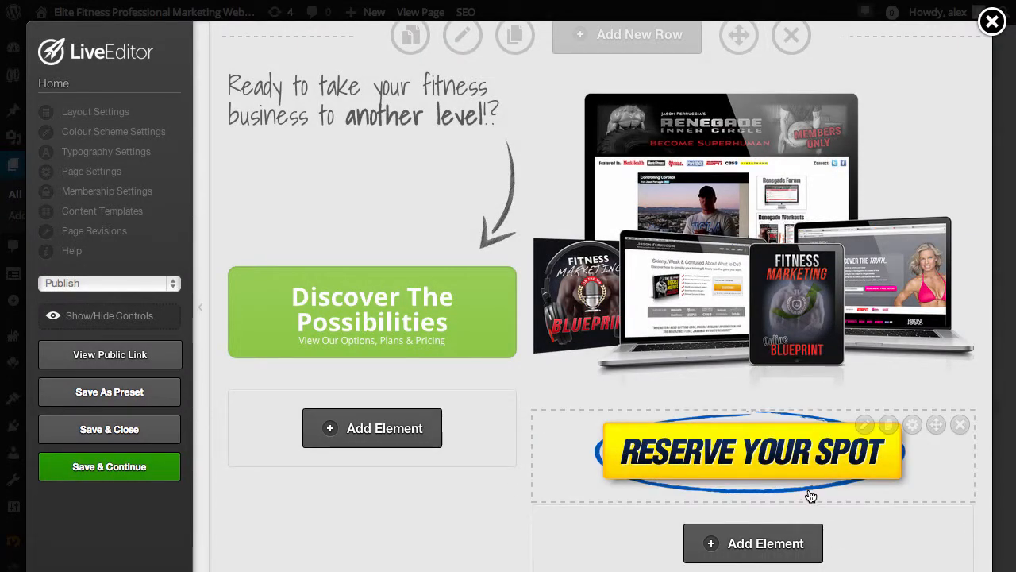
Reopen the "RESERVE YOUR SPOT" button for editing and switch its style to Button Designer
{"action": "left_click", "coordinate": [863, 424]}
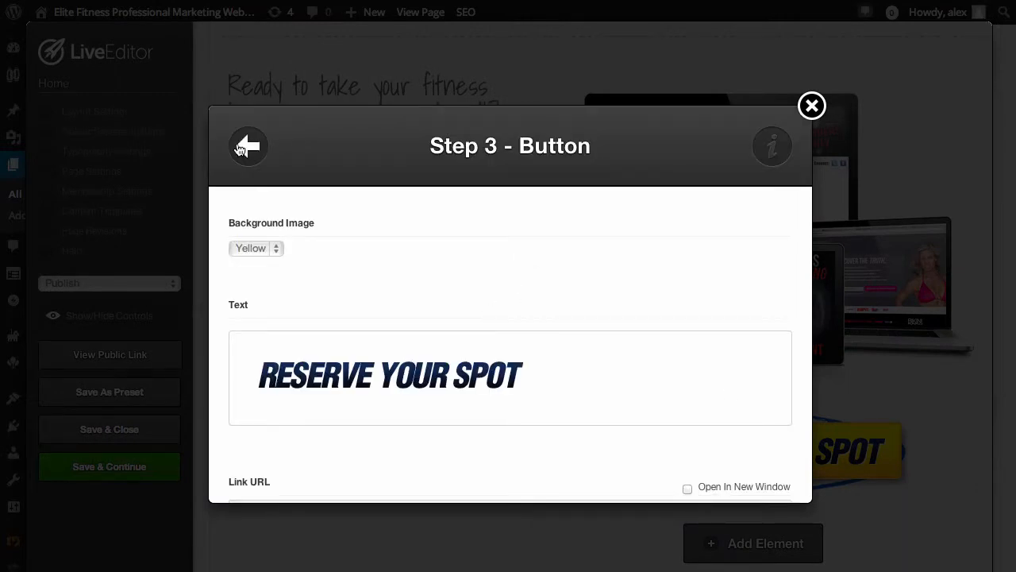
{"action": "left_click", "coordinate": [247, 150]}
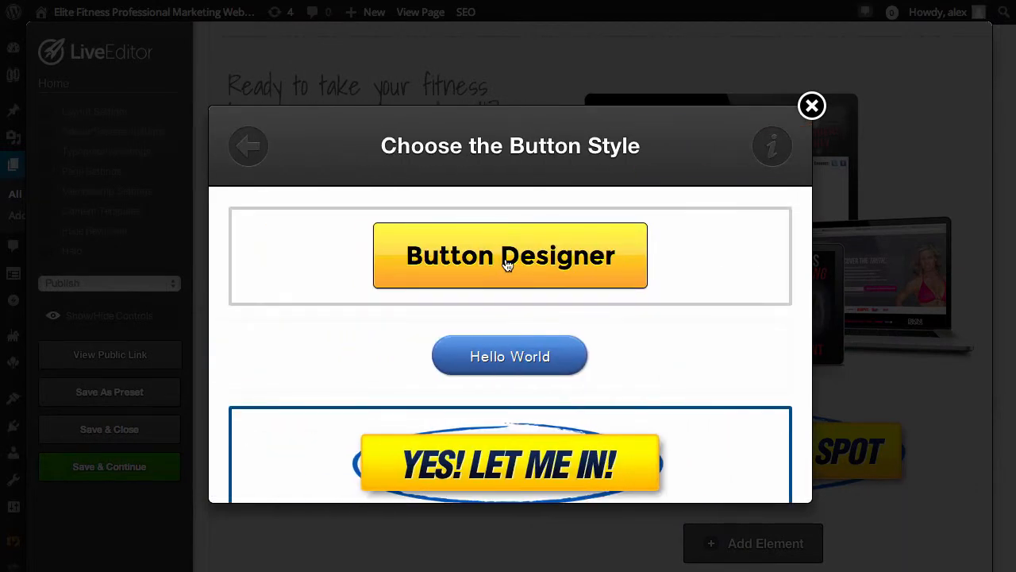
{"action": "left_click", "coordinate": [508, 263]}
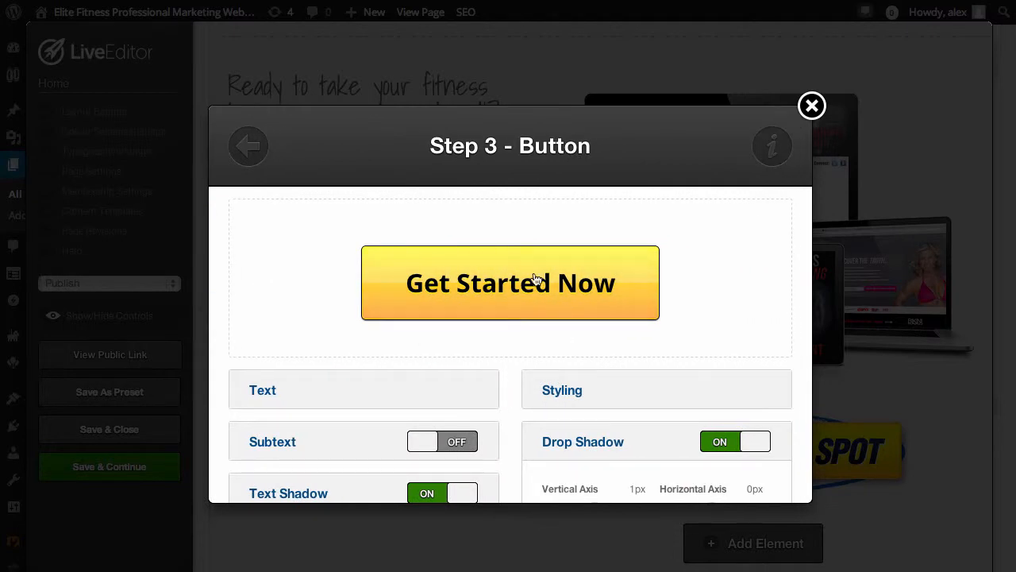
Set the designer button's main text to "Register me Now!"
{"action": "scroll", "coordinate": [624, 402], "scroll_direction": "down", "scroll_amount": 1}
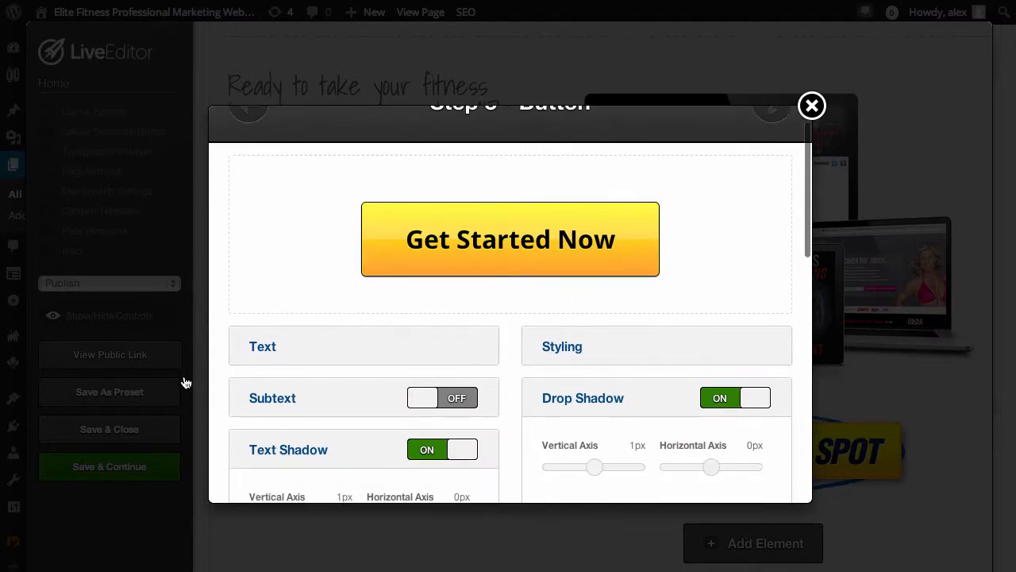
{"action": "left_click", "coordinate": [256, 346]}
{"action": "left_click_drag", "start_coordinate": [366, 411], "coordinate": [217, 395]}
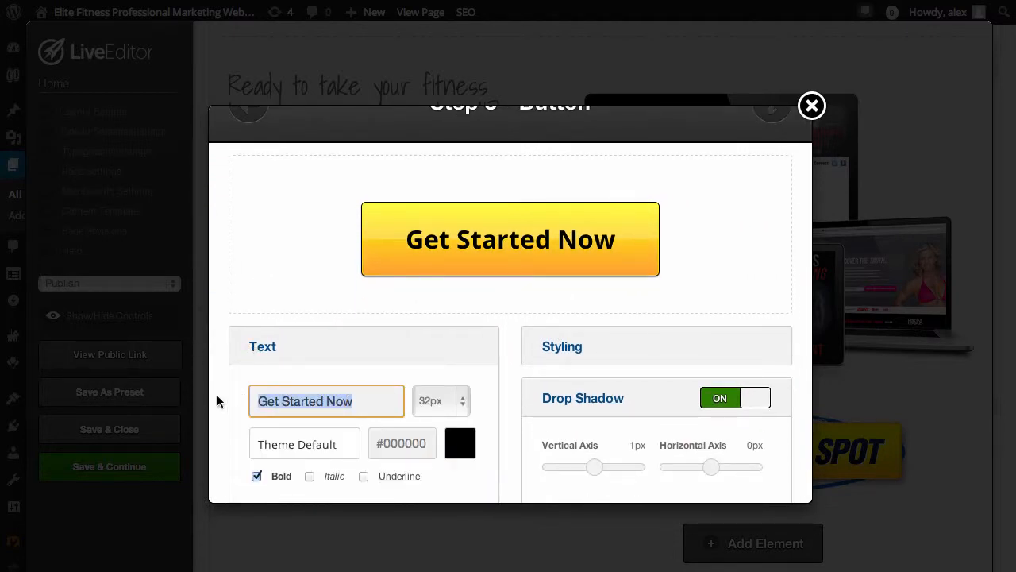
{"action": "type", "text": "Register "}
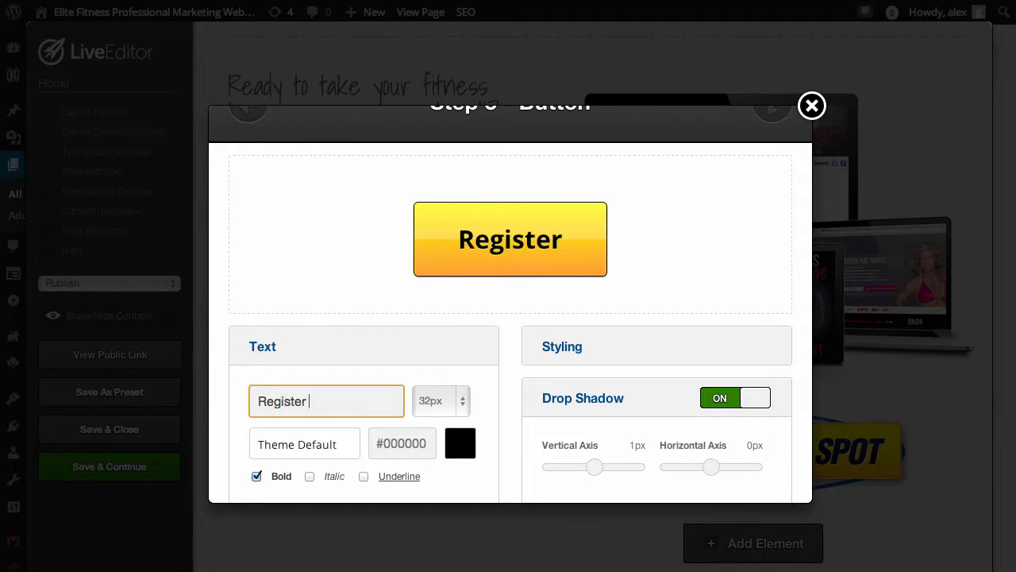
{"action": "type", "text": "me Now!"}
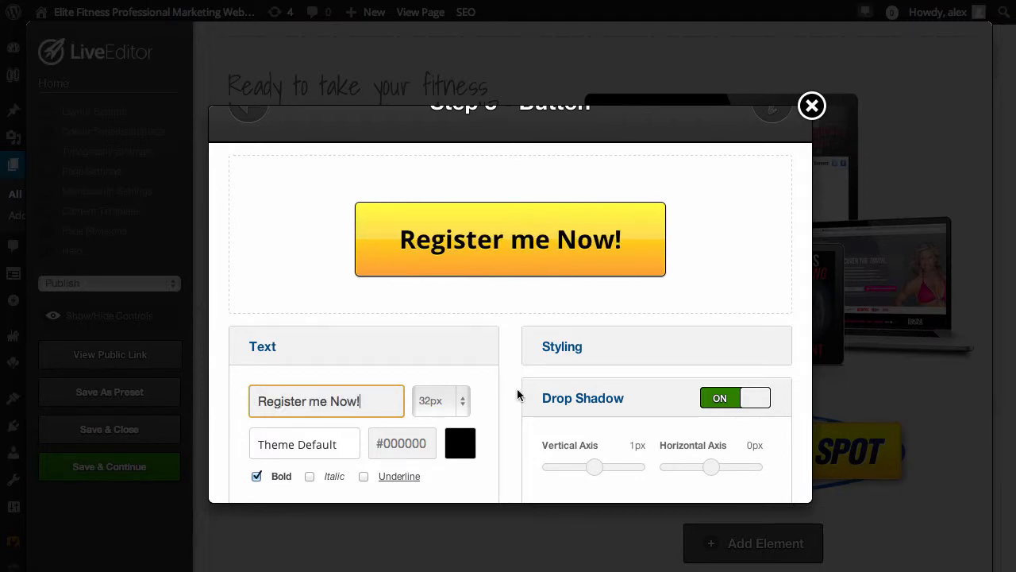
Set the button's main text size to 37px and its colour to white (#ffffff)
{"action": "left_click", "coordinate": [462, 402]}
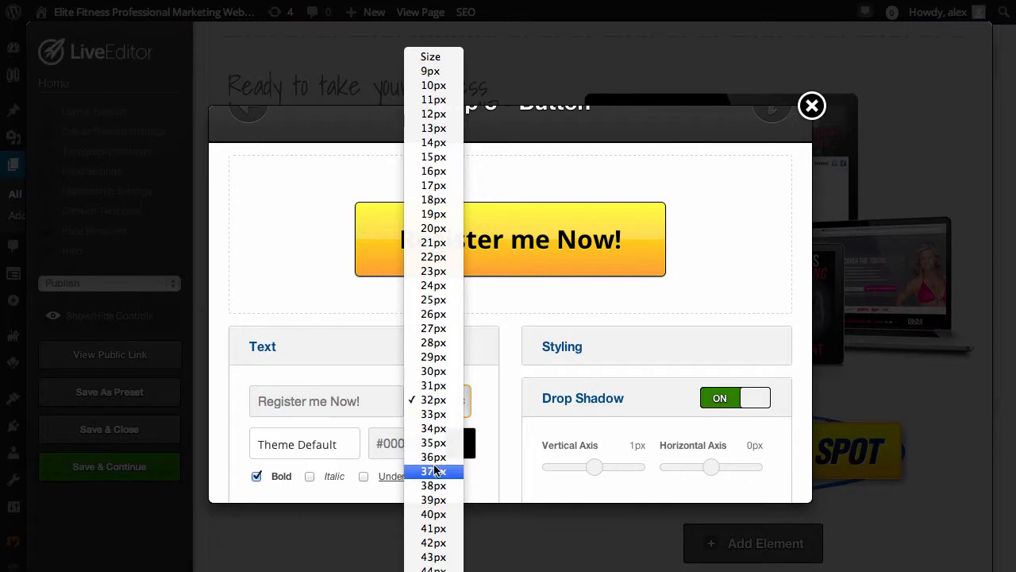
{"action": "left_click", "coordinate": [434, 471]}
{"action": "left_click", "coordinate": [459, 444]}
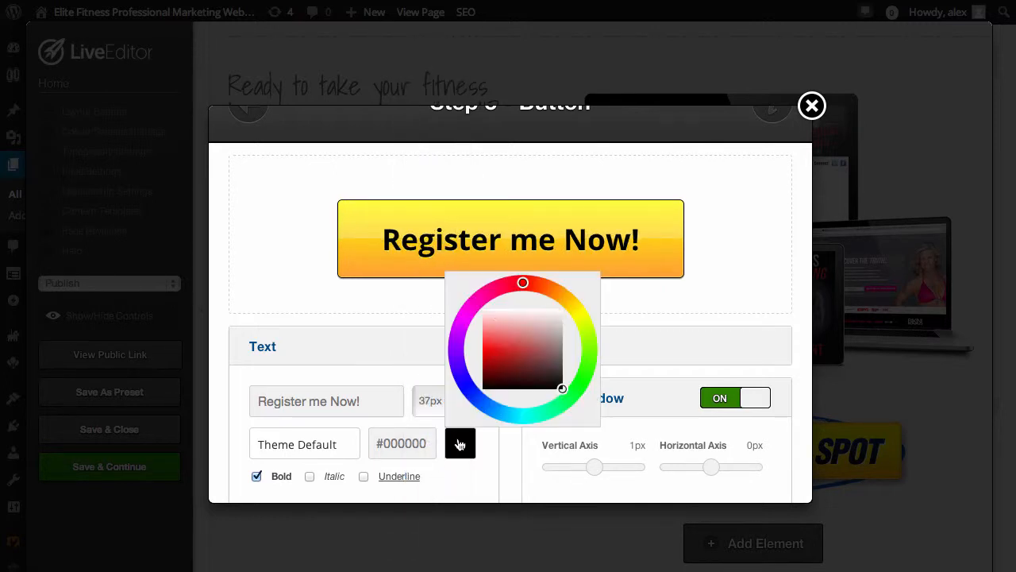
{"action": "left_click_drag", "start_coordinate": [485, 366], "coordinate": [569, 307]}
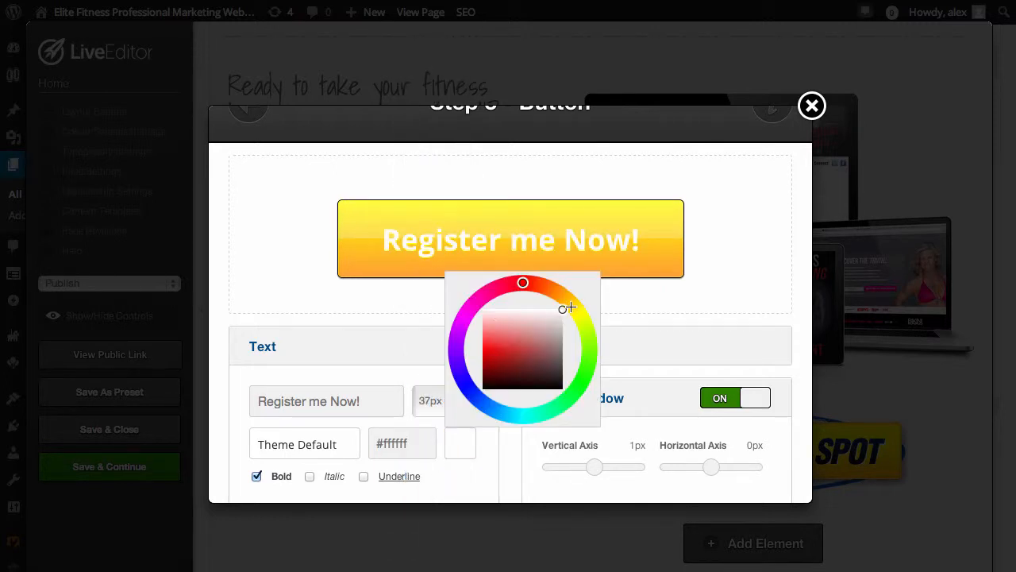
{"action": "left_click", "coordinate": [636, 303]}
Try the main text without bold, restore bold, and set its letter spacing to -2px
{"action": "scroll", "coordinate": [352, 478], "scroll_direction": "down", "scroll_amount": 2}
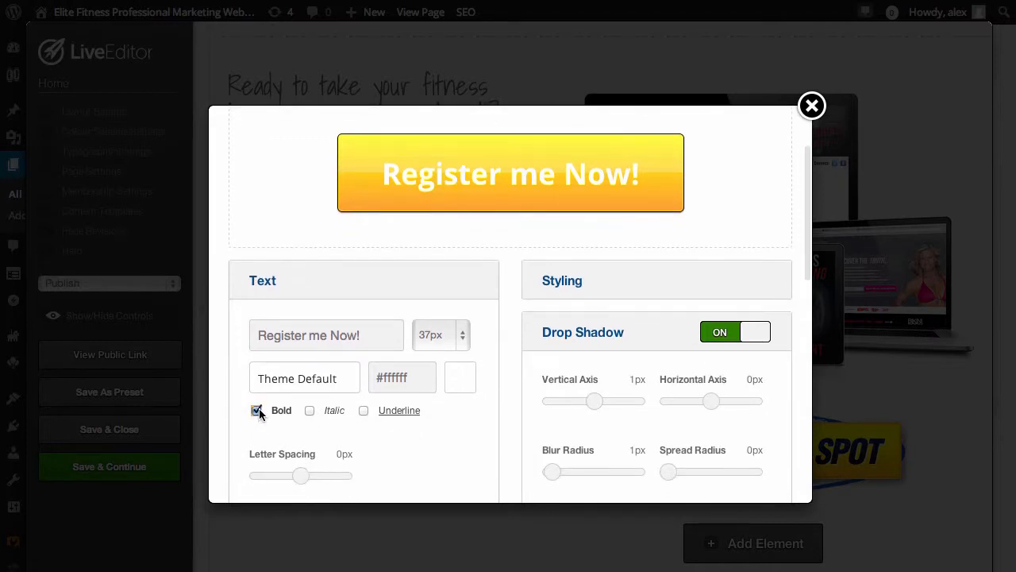
{"action": "left_click", "coordinate": [257, 409]}
{"action": "left_click", "coordinate": [258, 409]}
{"action": "scroll", "coordinate": [371, 414], "scroll_direction": "down", "scroll_amount": 3}
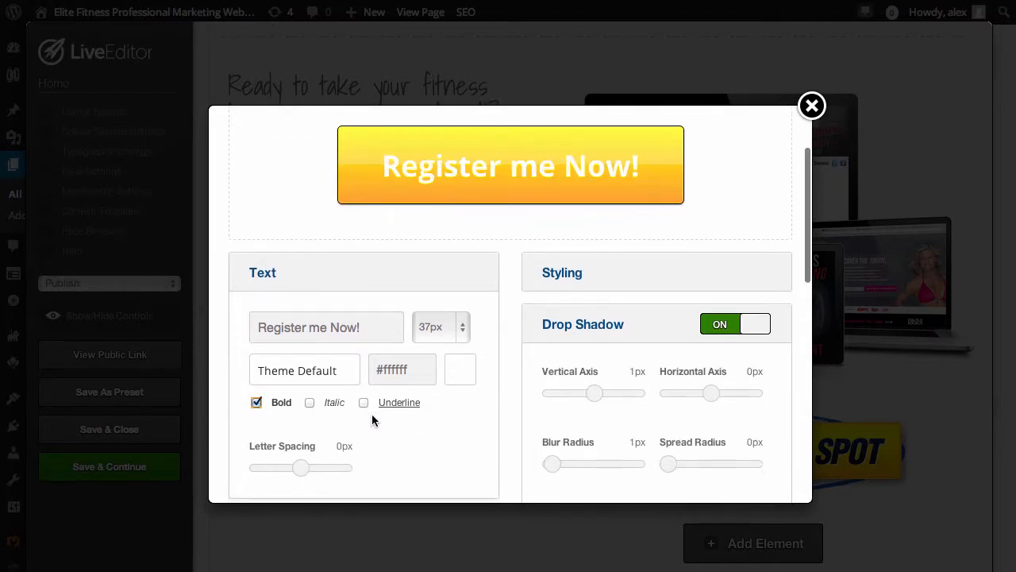
{"action": "scroll", "coordinate": [310, 385], "scroll_direction": "up", "scroll_amount": 1}
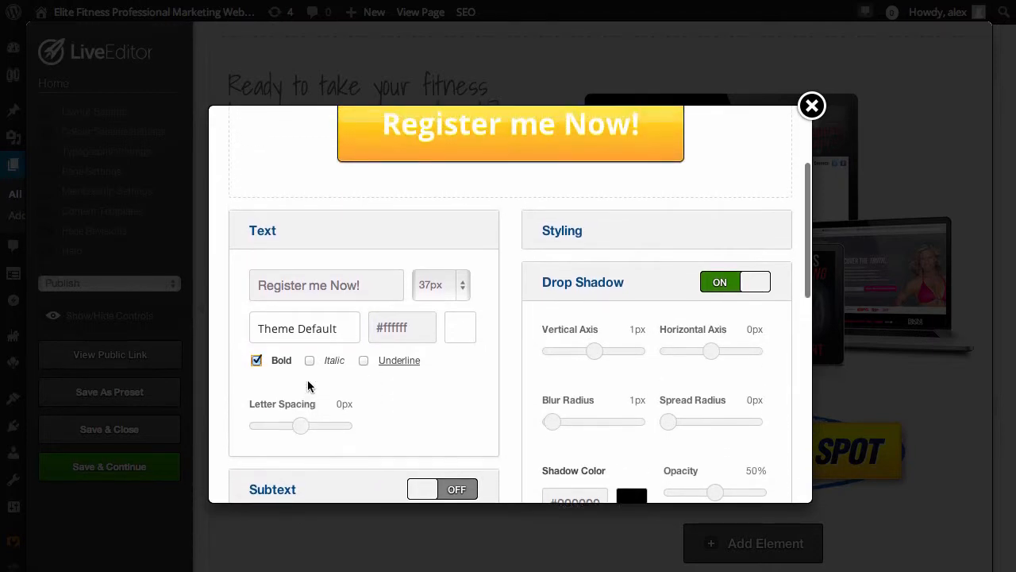
{"action": "left_click_drag", "start_coordinate": [302, 429], "coordinate": [297, 433]}
Turn on the button's subtext and set it to "Yes, let me in now - click here!"
{"action": "scroll", "coordinate": [365, 428], "scroll_direction": "down", "scroll_amount": 4}
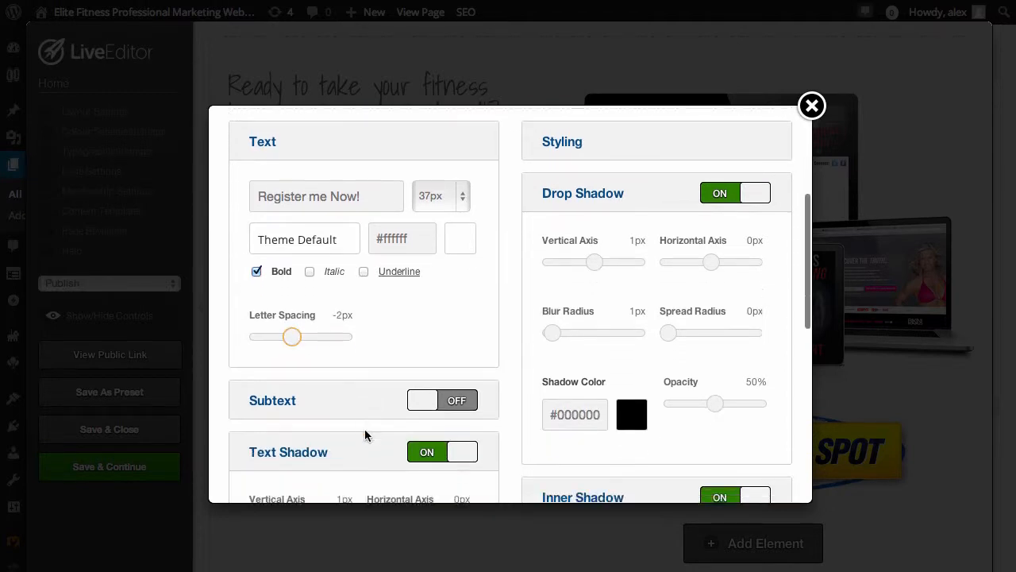
{"action": "left_click", "coordinate": [442, 369]}
{"action": "left_click", "coordinate": [346, 422]}
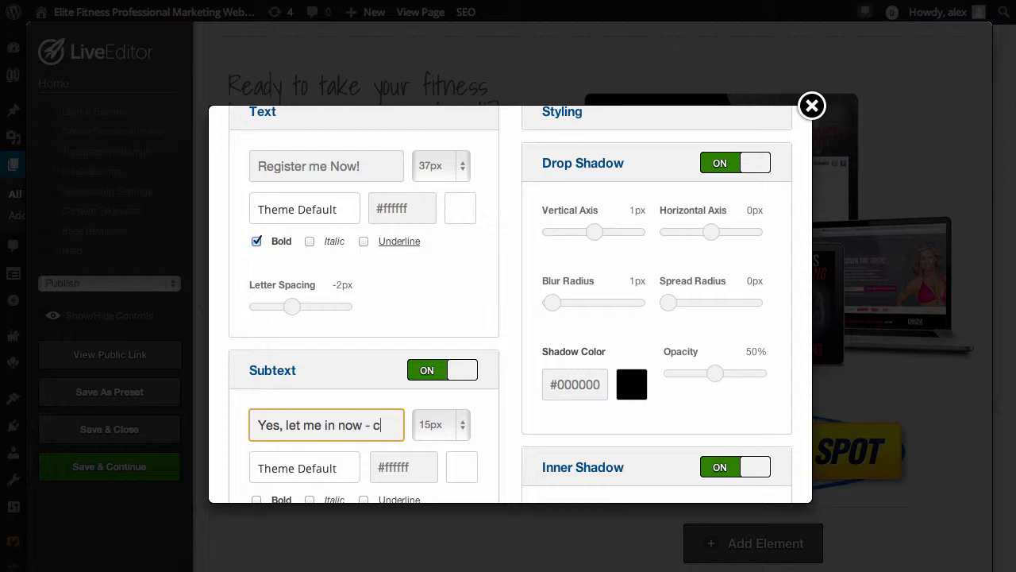
{"action": "type", "text": "lick here!"}
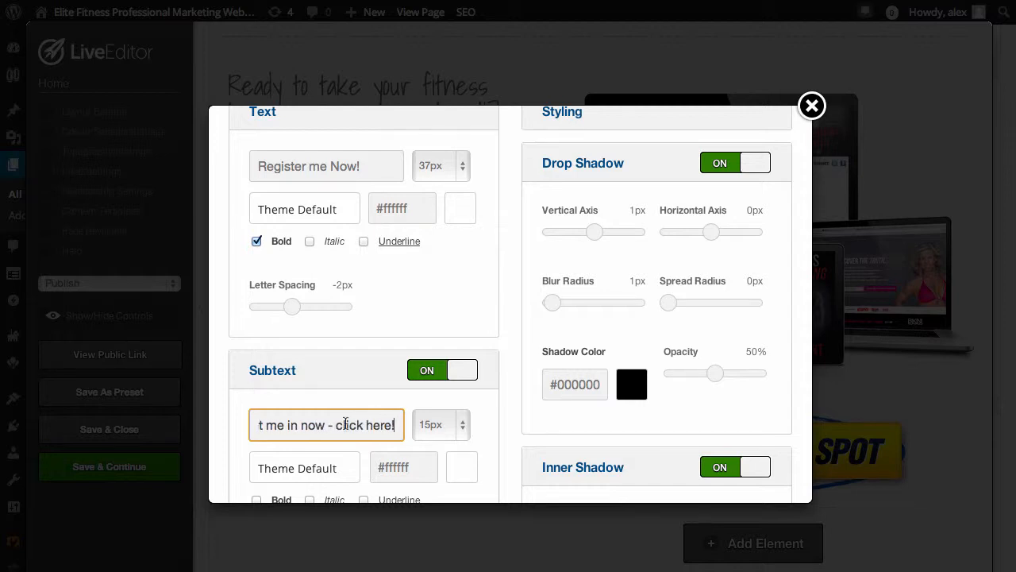
{"action": "scroll", "coordinate": [520, 389], "scroll_direction": "up", "scroll_amount": 5}
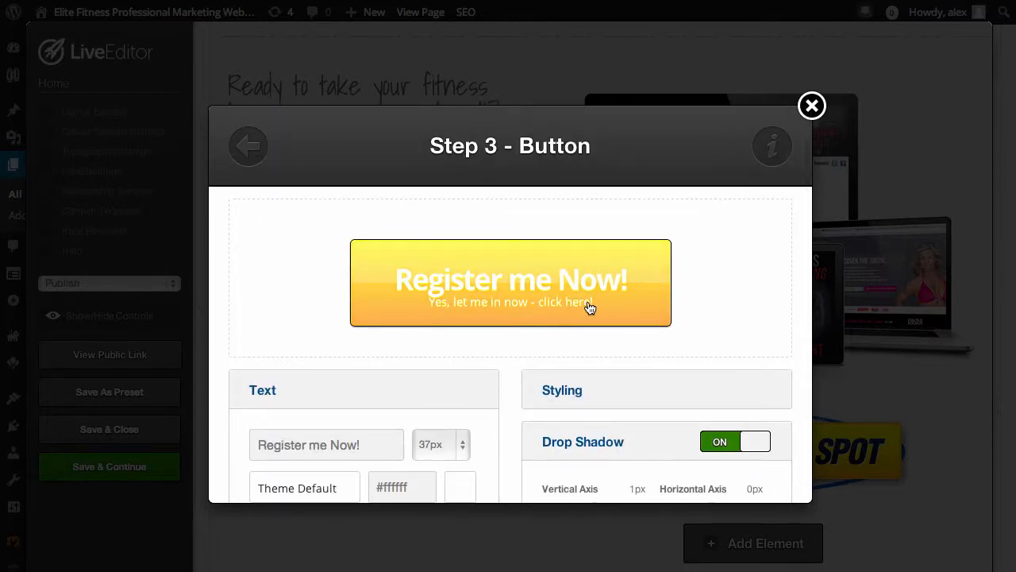
Set the button's subtext size to 13px and check it in the preview
{"action": "scroll", "coordinate": [563, 370], "scroll_direction": "down", "scroll_amount": 5}
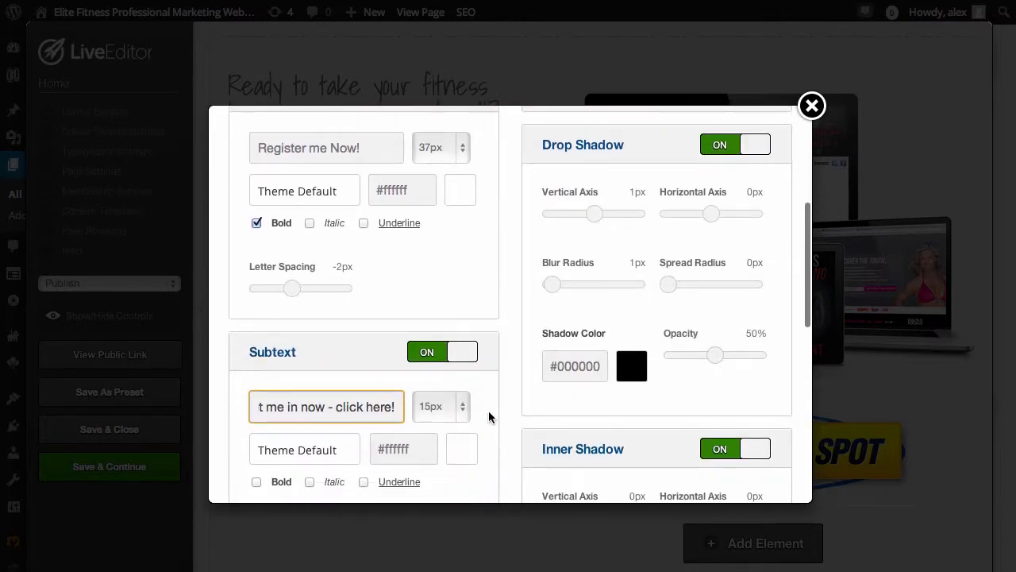
{"action": "scroll", "coordinate": [489, 417], "scroll_direction": "down", "scroll_amount": 1}
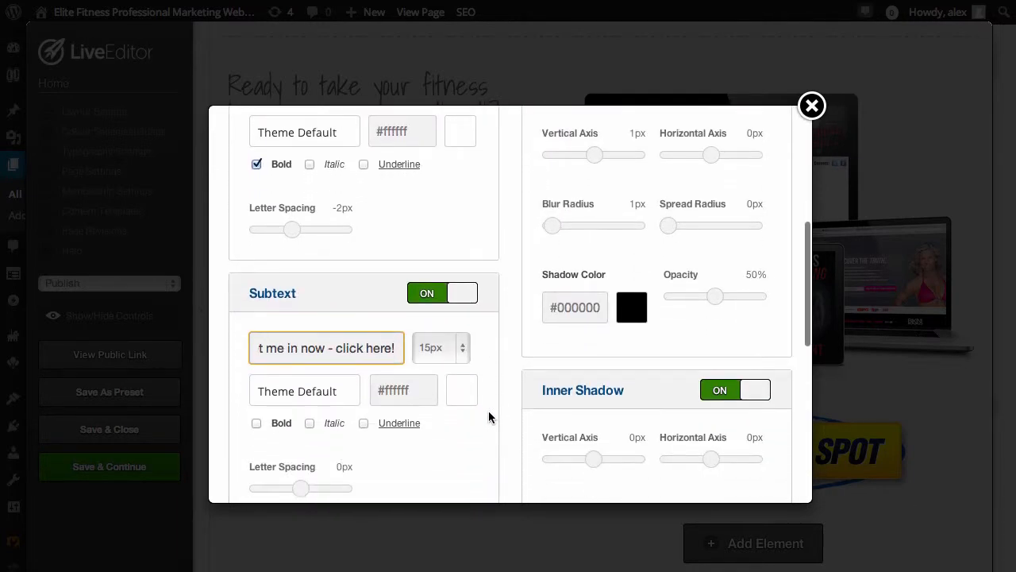
{"action": "scroll", "coordinate": [489, 417], "scroll_direction": "down", "scroll_amount": 1}
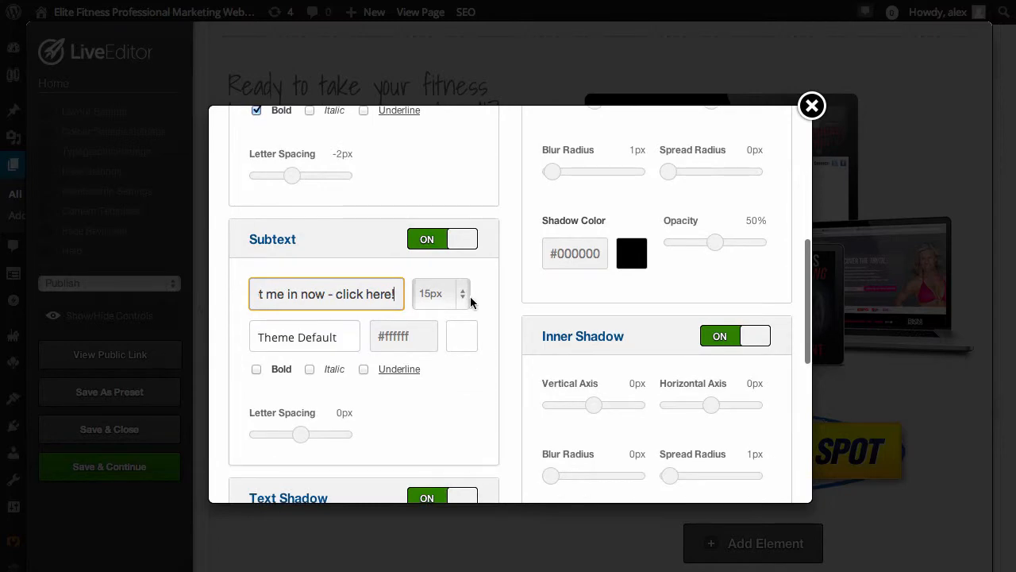
{"action": "left_click", "coordinate": [467, 300]}
{"action": "left_click", "coordinate": [442, 264]}
{"action": "scroll", "coordinate": [585, 320], "scroll_direction": "up", "scroll_amount": 6}
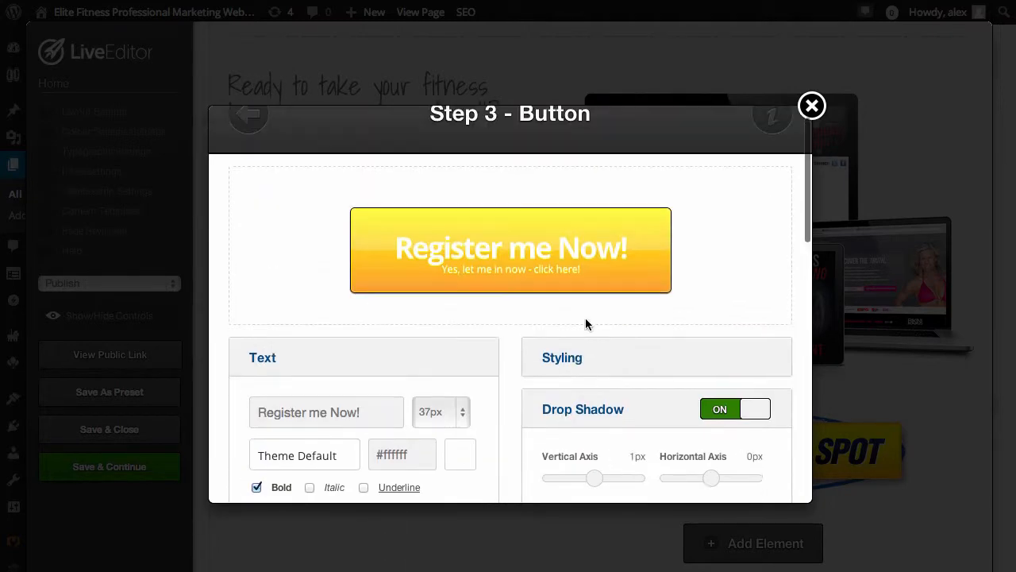
Turn off the button's text shadow and check the preview
{"action": "scroll", "coordinate": [586, 321], "scroll_direction": "down", "scroll_amount": 8}
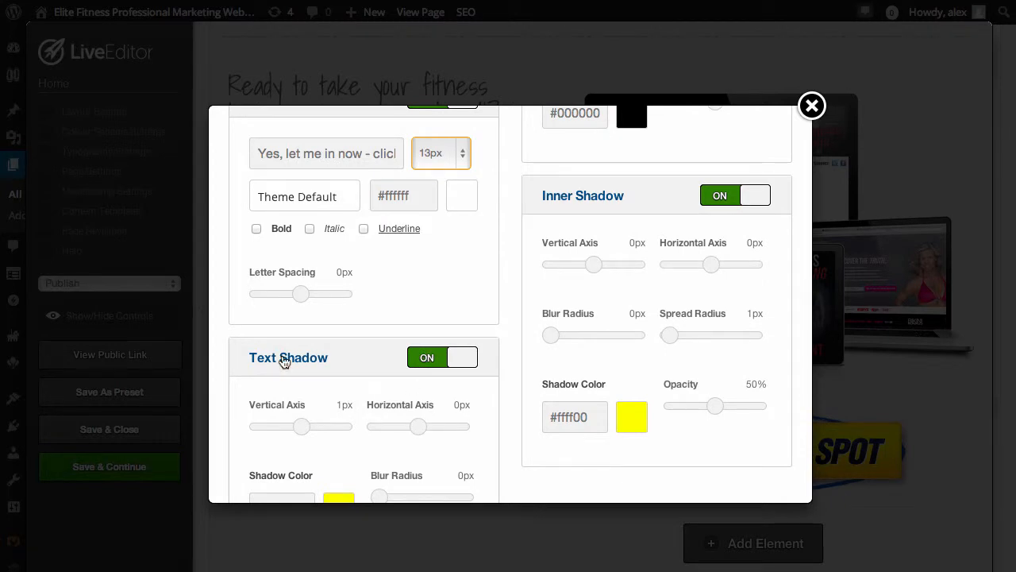
{"action": "scroll", "coordinate": [556, 351], "scroll_direction": "up", "scroll_amount": 8}
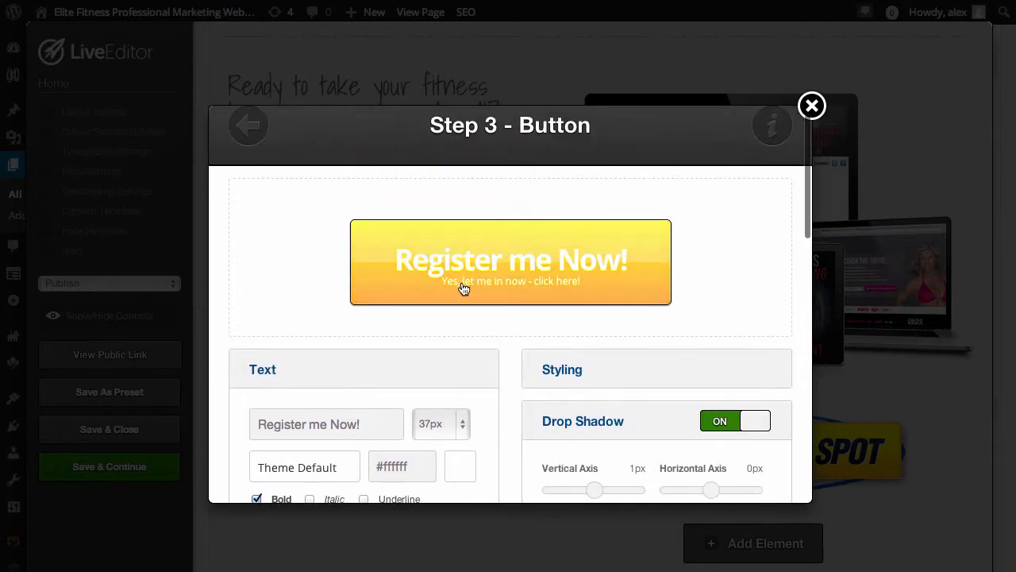
{"action": "scroll", "coordinate": [548, 431], "scroll_direction": "down", "scroll_amount": 6}
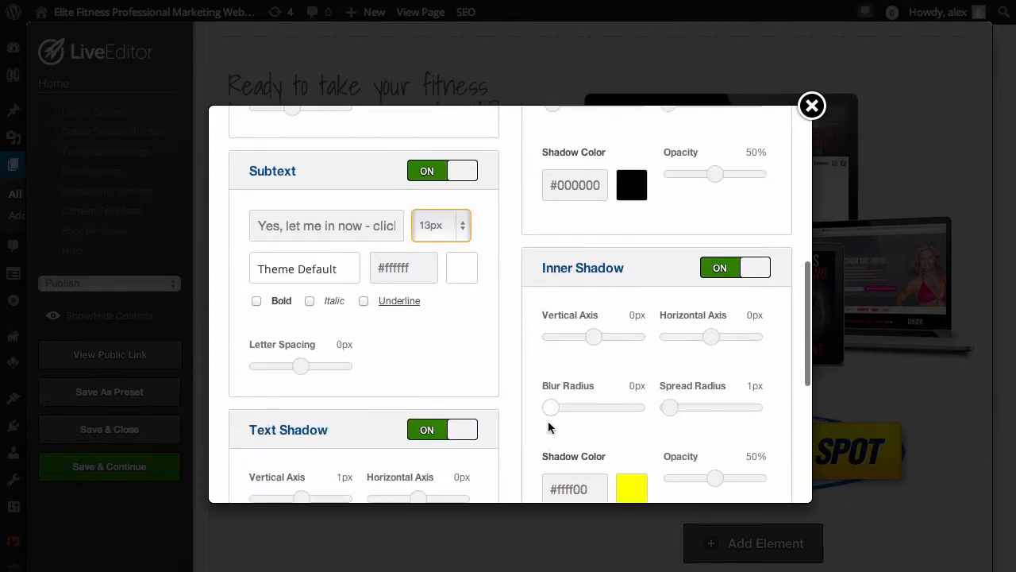
{"action": "scroll", "coordinate": [381, 358], "scroll_direction": "down", "scroll_amount": 1}
{"action": "left_click", "coordinate": [429, 369]}
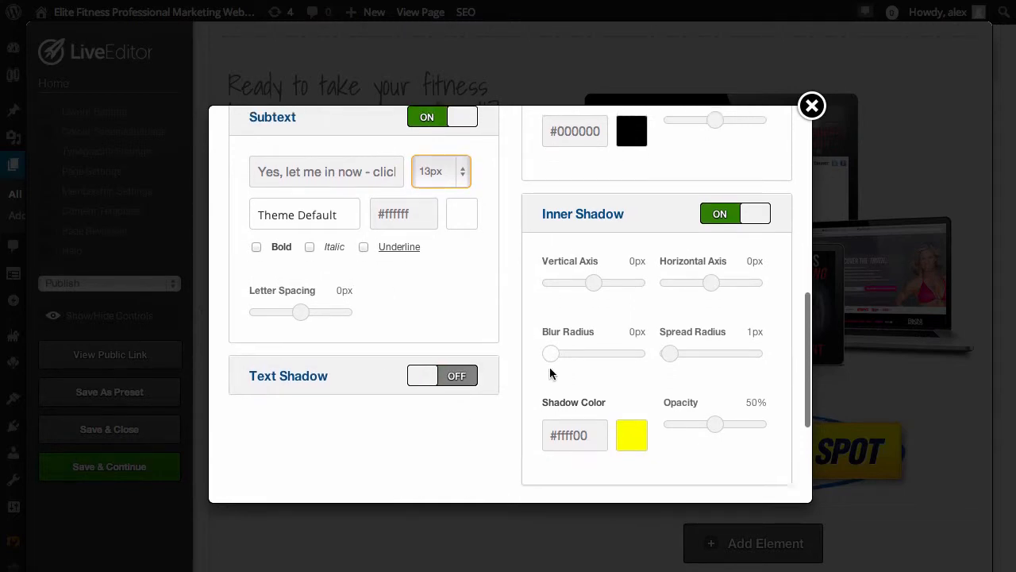
{"action": "scroll", "coordinate": [551, 373], "scroll_direction": "up", "scroll_amount": 7}
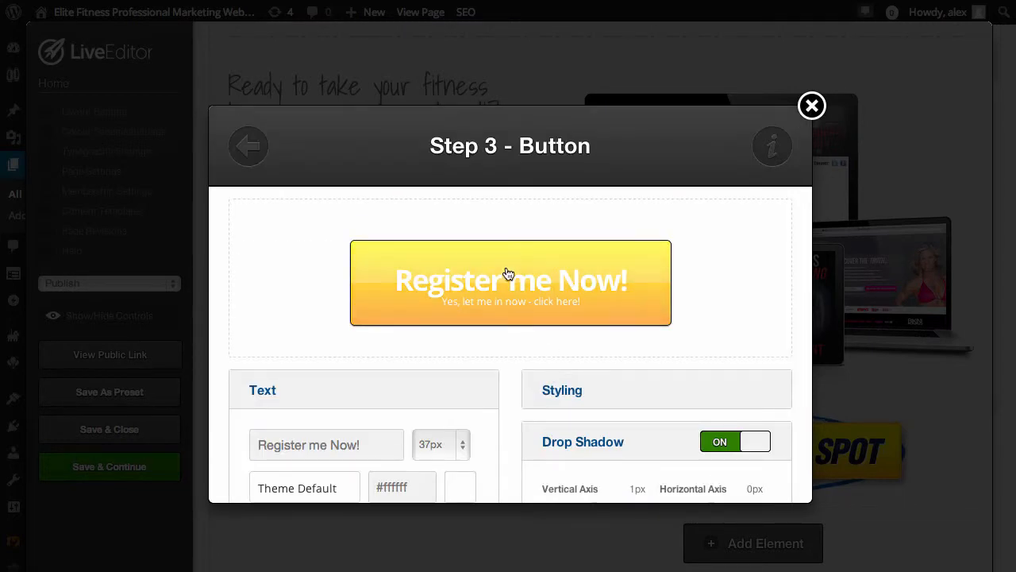
Expand the button's styling options and set its height to 21px and width to 39px
{"action": "scroll", "coordinate": [554, 401], "scroll_direction": "down", "scroll_amount": 3}
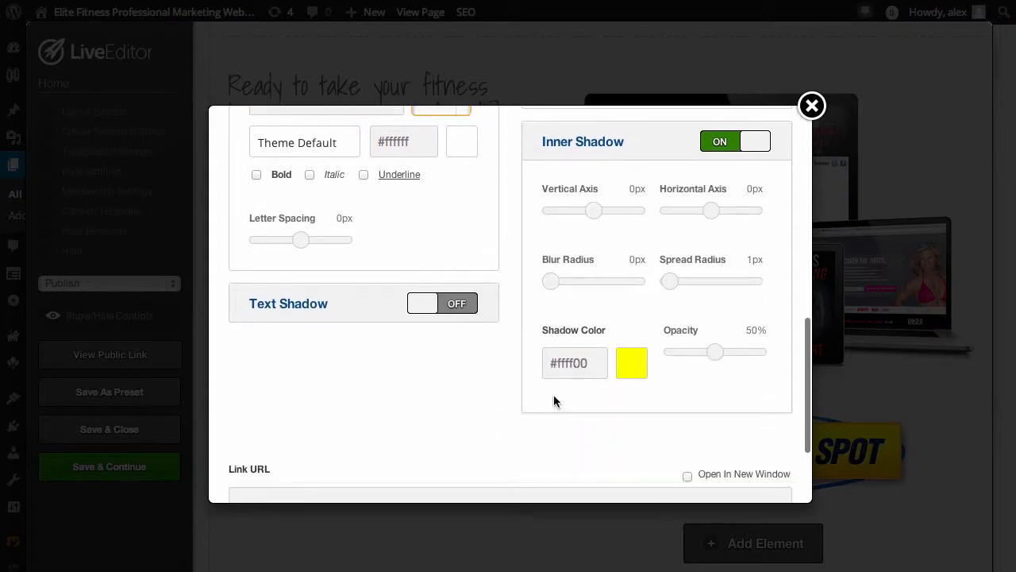
{"action": "scroll", "coordinate": [554, 401], "scroll_direction": "up", "scroll_amount": 8}
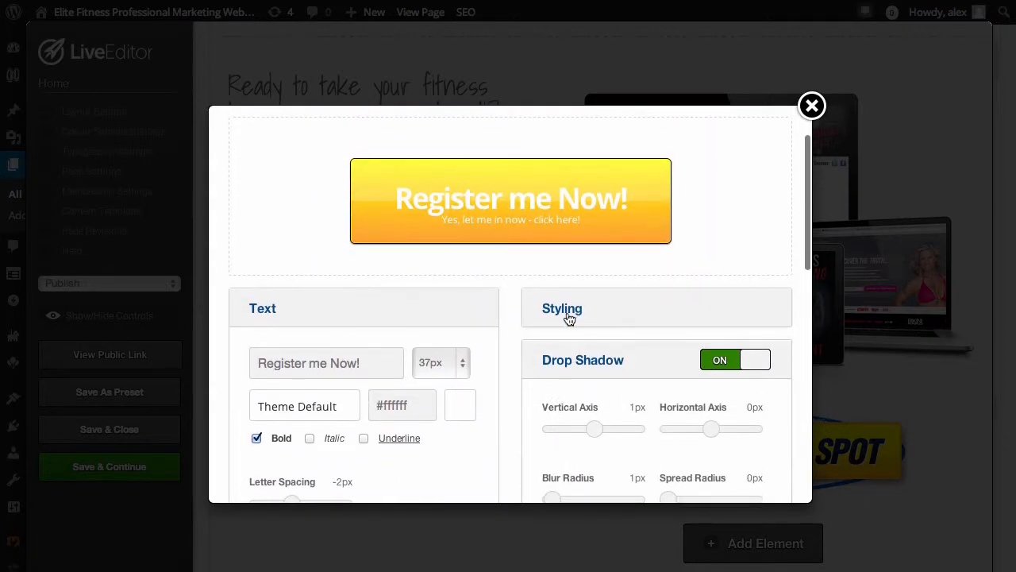
{"action": "left_click", "coordinate": [566, 311]}
{"action": "scroll", "coordinate": [660, 412], "scroll_direction": "down", "scroll_amount": 1}
{"action": "scroll", "coordinate": [659, 411], "scroll_direction": "up", "scroll_amount": 1}
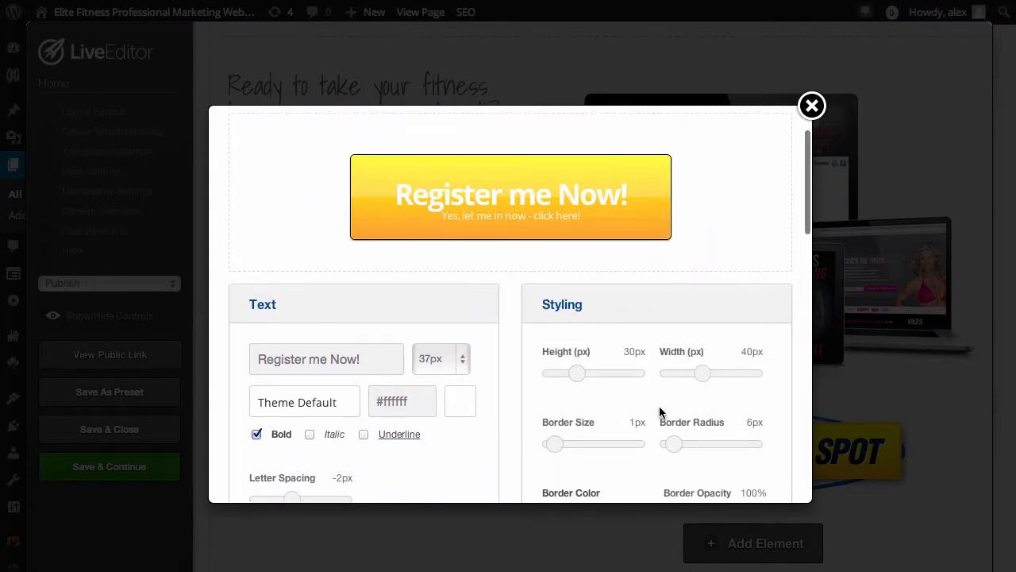
{"action": "mouse_move", "coordinate": [576, 377]}
{"action": "left_mouse_down"}
{"action": "mouse_move", "coordinate": [595, 376]}
{"action": "mouse_move", "coordinate": [569, 377]}
{"action": "left_mouse_up"}
{"action": "mouse_move", "coordinate": [697, 380]}
{"action": "left_mouse_down"}
{"action": "mouse_move", "coordinate": [723, 374]}
{"action": "mouse_move", "coordinate": [702, 376]}
{"action": "left_mouse_up"}
Set the button's border size to 0px and its border radius to 19px
{"action": "scroll", "coordinate": [592, 433], "scroll_direction": "down", "scroll_amount": 1}
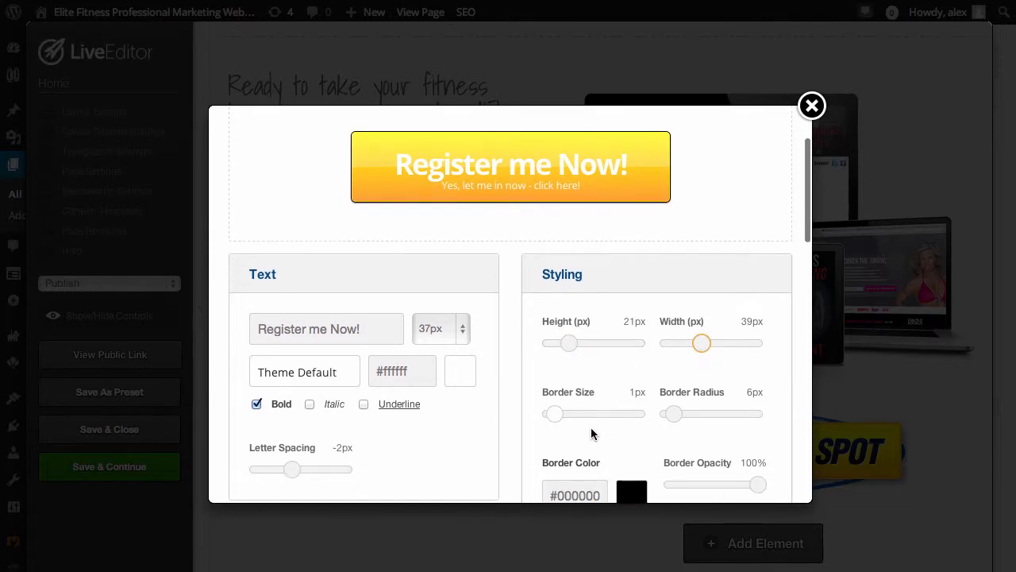
{"action": "left_click_drag", "start_coordinate": [555, 420], "coordinate": [577, 420]}
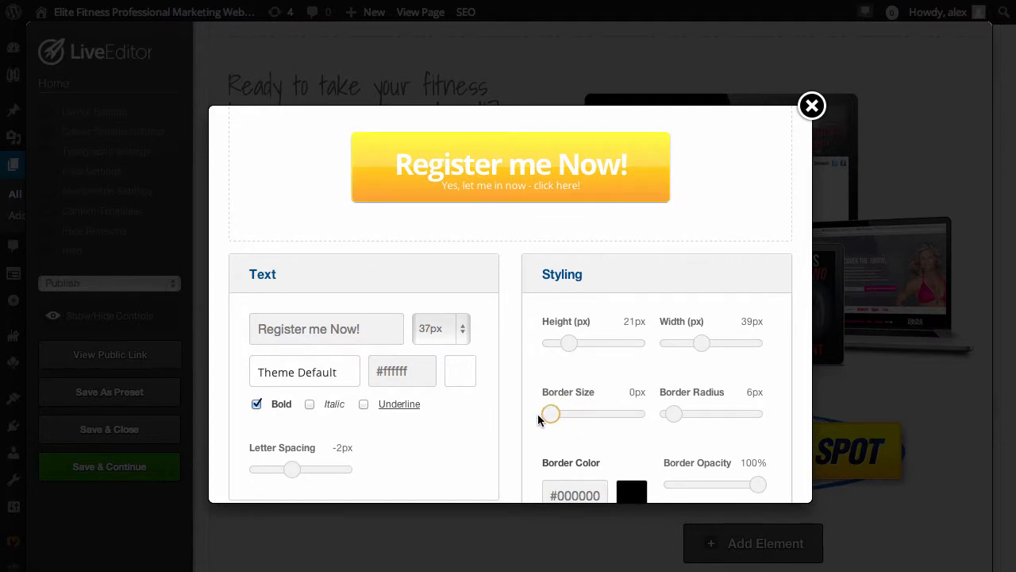
{"action": "mouse_move", "coordinate": [672, 416]}
{"action": "left_mouse_down"}
{"action": "mouse_move", "coordinate": [713, 418]}
{"action": "mouse_move", "coordinate": [659, 416]}
{"action": "mouse_move", "coordinate": [683, 412]}
{"action": "left_mouse_up"}
{"action": "scroll", "coordinate": [692, 420], "scroll_direction": "down", "scroll_amount": 2}
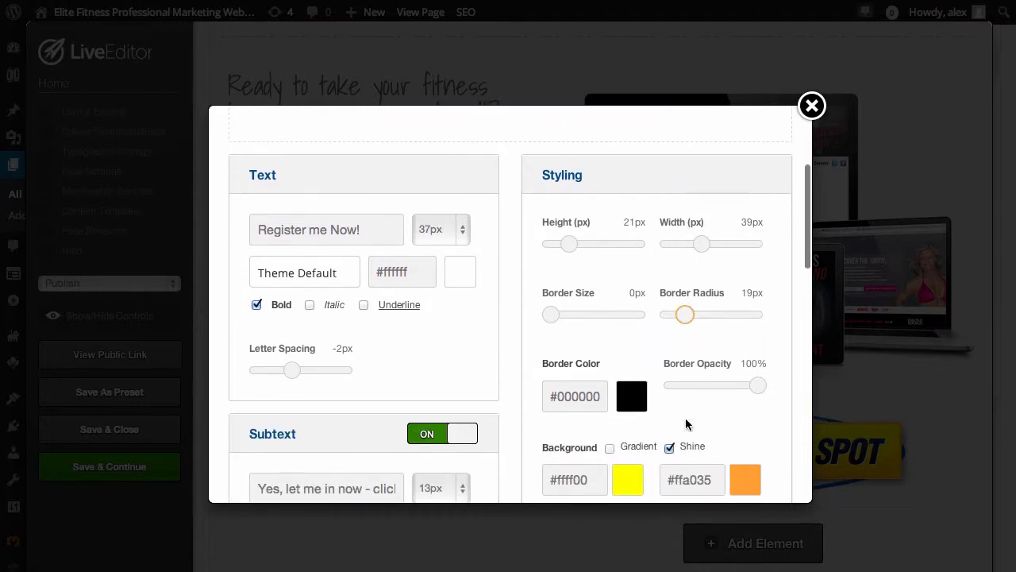
{"action": "scroll", "coordinate": [648, 403], "scroll_direction": "up", "scroll_amount": 2}
Switch on the Gradient option for the button's background and check the preview
{"action": "scroll", "coordinate": [651, 408], "scroll_direction": "down", "scroll_amount": 2}
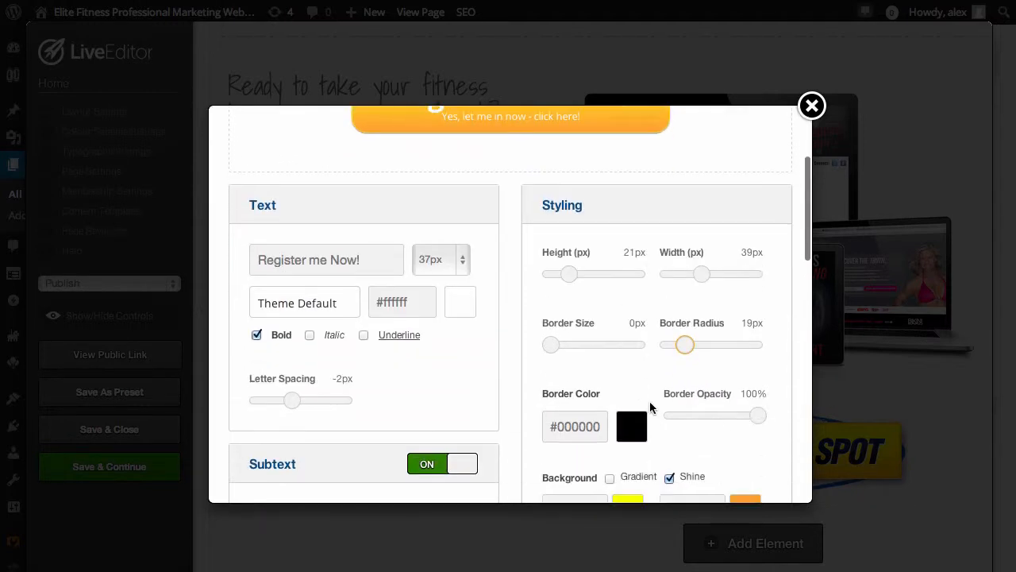
{"action": "scroll", "coordinate": [652, 408], "scroll_direction": "down", "scroll_amount": 1}
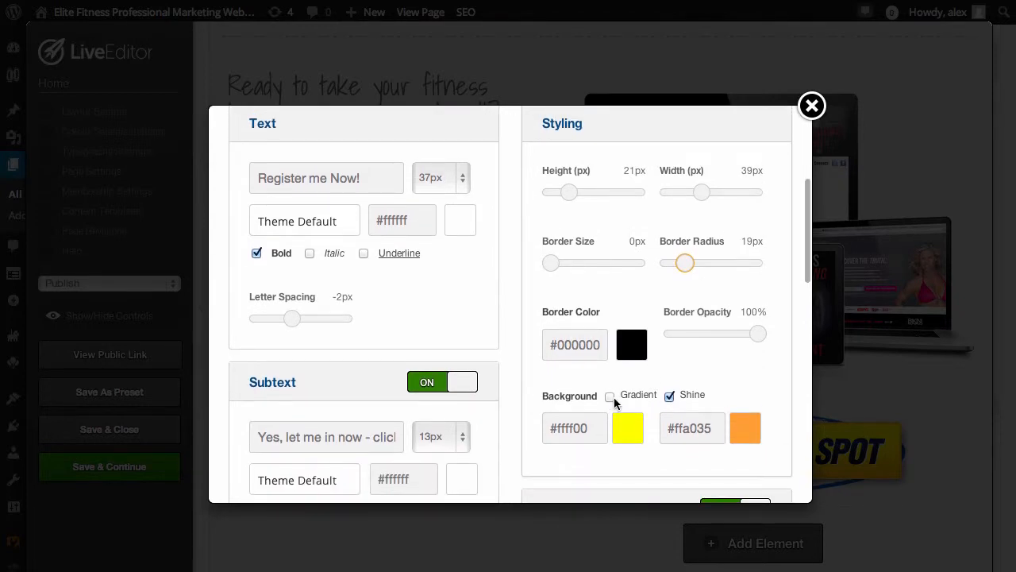
{"action": "left_click", "coordinate": [609, 397]}
{"action": "scroll", "coordinate": [637, 395], "scroll_direction": "up", "scroll_amount": 4}
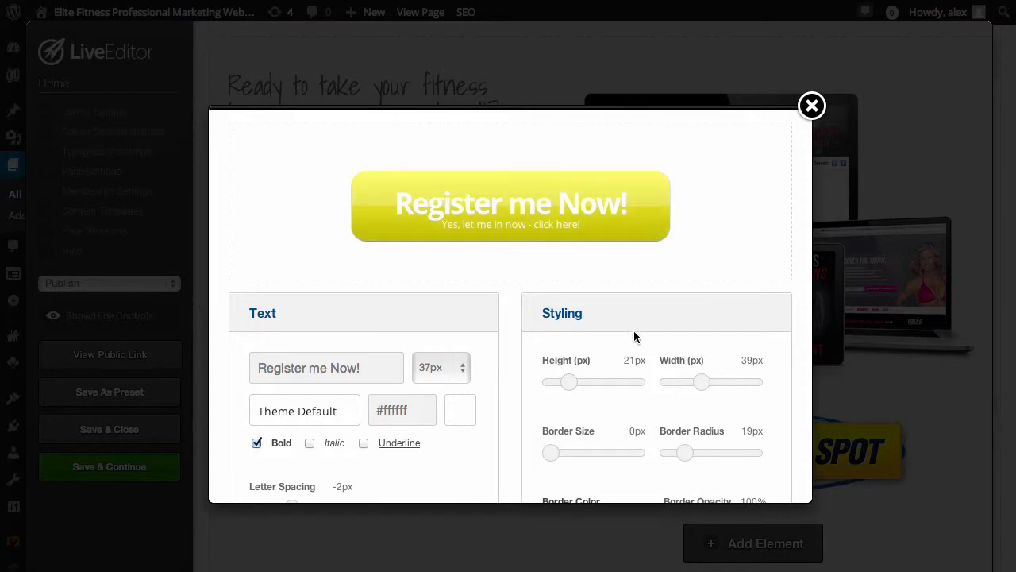
Turn off the Gradient and Shine options for the button's background and check the preview
{"action": "scroll", "coordinate": [643, 341], "scroll_direction": "down", "scroll_amount": 4}
{"action": "left_click", "coordinate": [609, 401]}
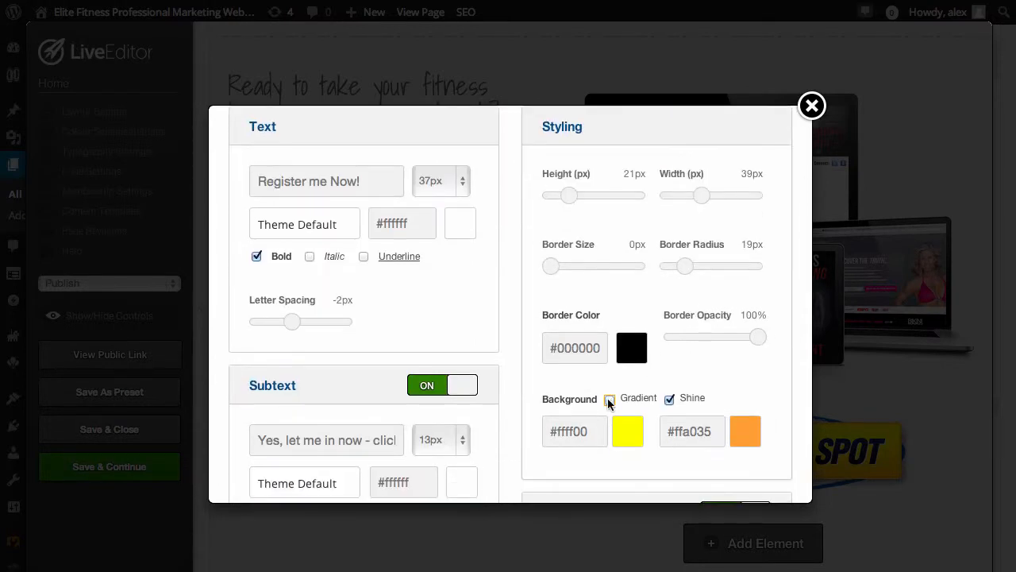
{"action": "left_click", "coordinate": [669, 399]}
{"action": "scroll", "coordinate": [709, 347], "scroll_direction": "up", "scroll_amount": 3}
{"action": "scroll", "coordinate": [710, 347], "scroll_direction": "down", "scroll_amount": 4}
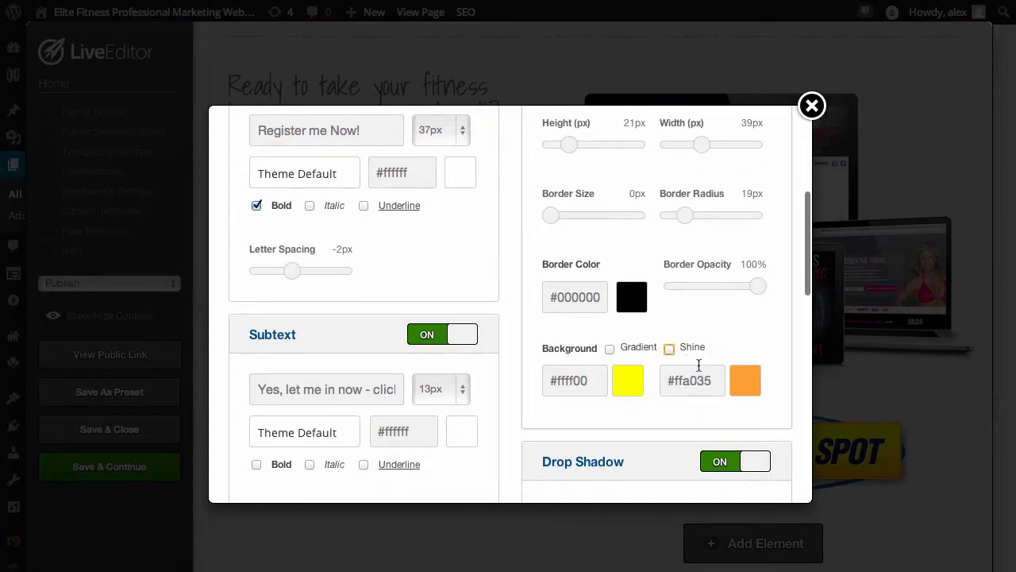
Switch the background's Shine option on to compare the preview, and turn it off again
{"action": "left_click", "coordinate": [669, 348]}
{"action": "scroll", "coordinate": [685, 342], "scroll_direction": "up", "scroll_amount": 5}
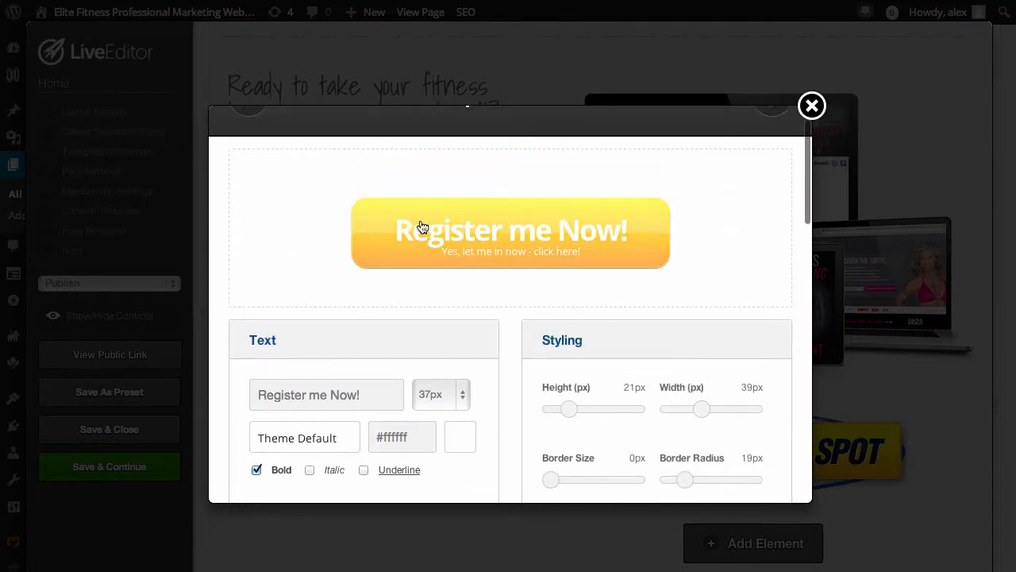
{"action": "scroll", "coordinate": [652, 325], "scroll_direction": "down", "scroll_amount": 5}
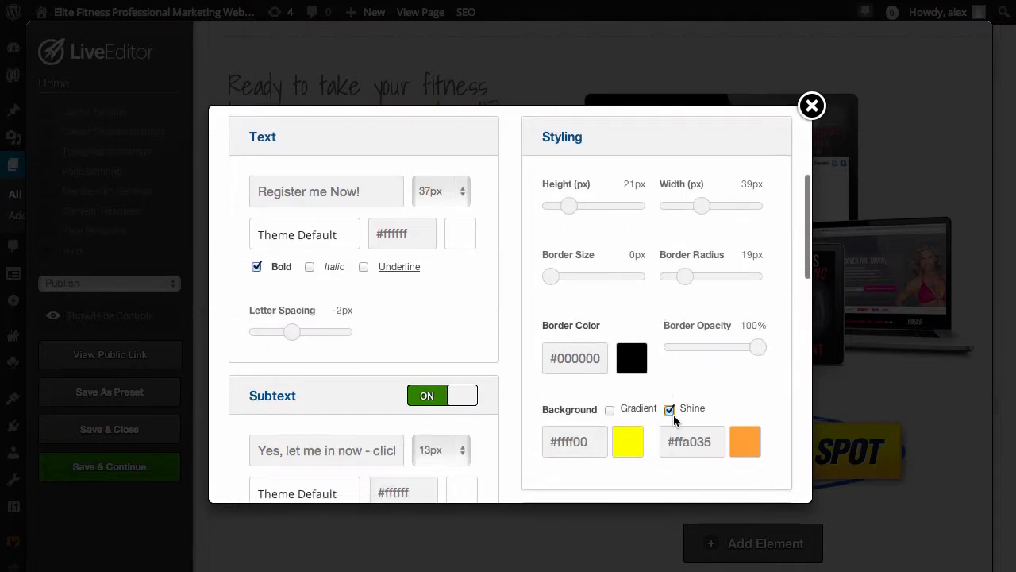
{"action": "left_click", "coordinate": [670, 412]}
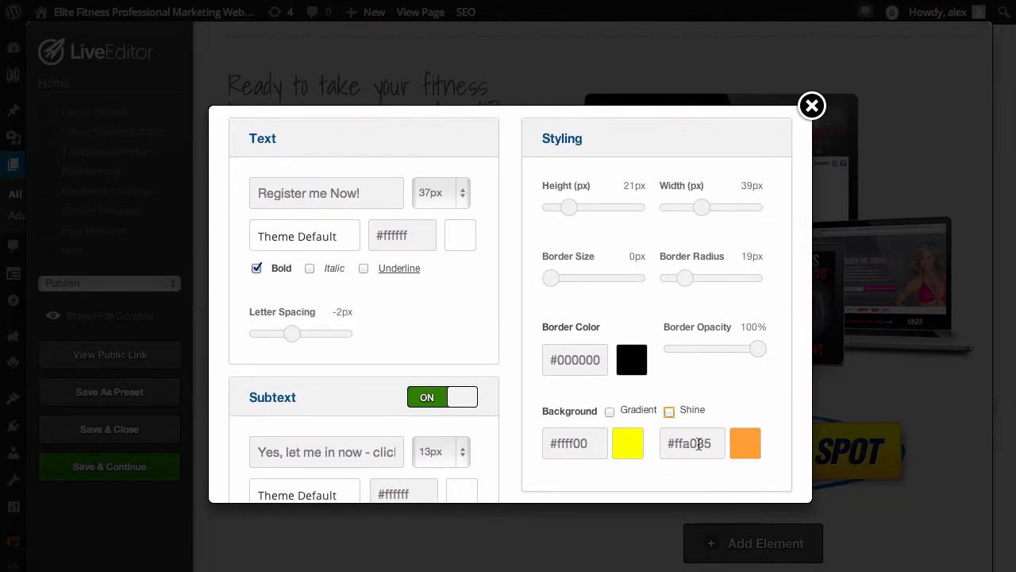
Copy the second background colour, #ffa035, into the first background colour to give the button a solid fill, and check the preview
{"action": "left_click", "coordinate": [699, 443]}
{"action": "key", "text": "ctrl+c"}
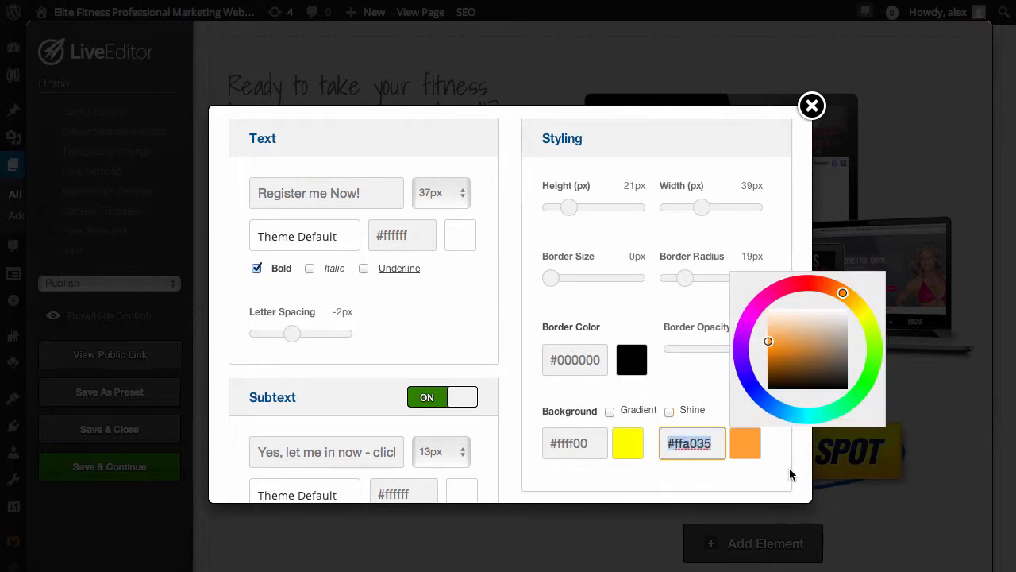
{"action": "left_click_drag", "start_coordinate": [589, 449], "coordinate": [566, 445]}
{"action": "key", "text": "ctrl+v"}
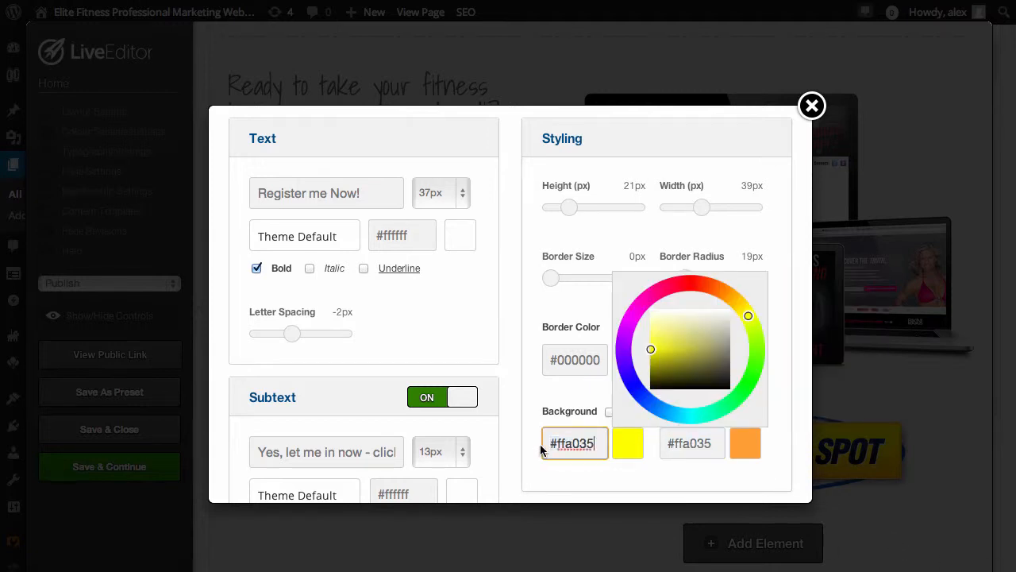
{"action": "left_click", "coordinate": [624, 470]}
{"action": "scroll", "coordinate": [717, 417], "scroll_direction": "up", "scroll_amount": 5}
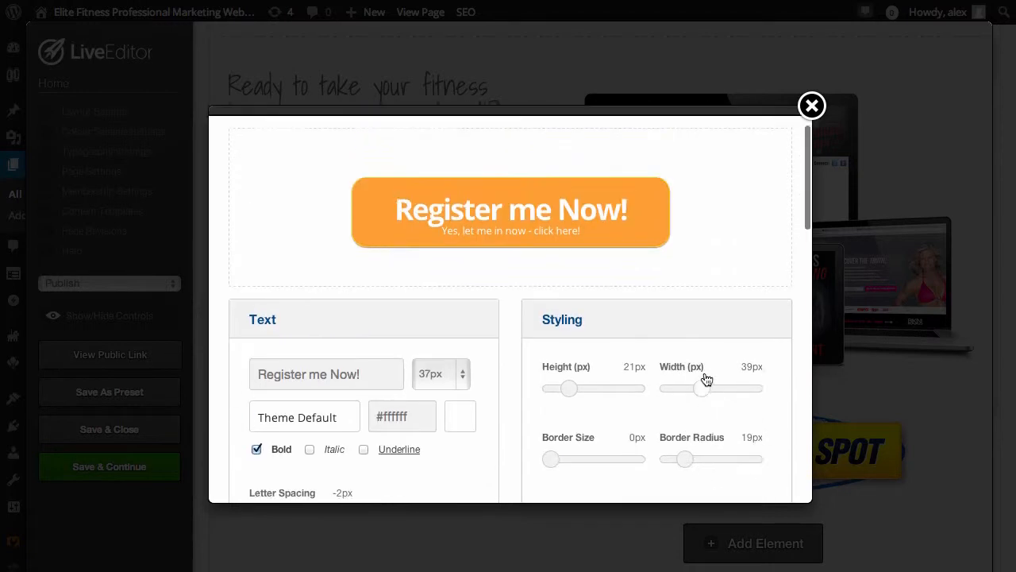
{"action": "scroll", "coordinate": [678, 433], "scroll_direction": "down", "scroll_amount": 2}
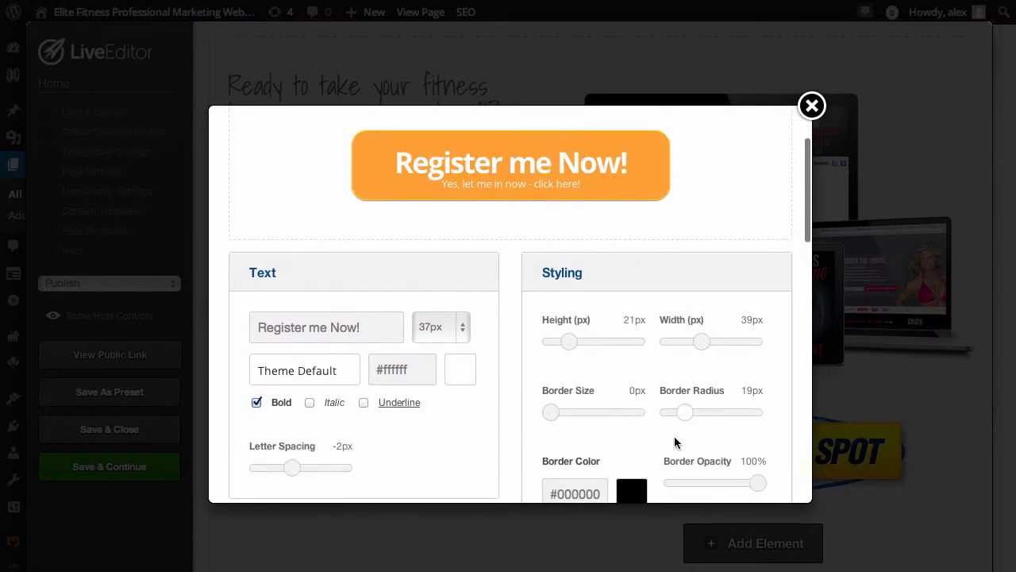
Turn off the button's Drop Shadow and check the preview
{"action": "scroll", "coordinate": [688, 403], "scroll_direction": "down", "scroll_amount": 7}
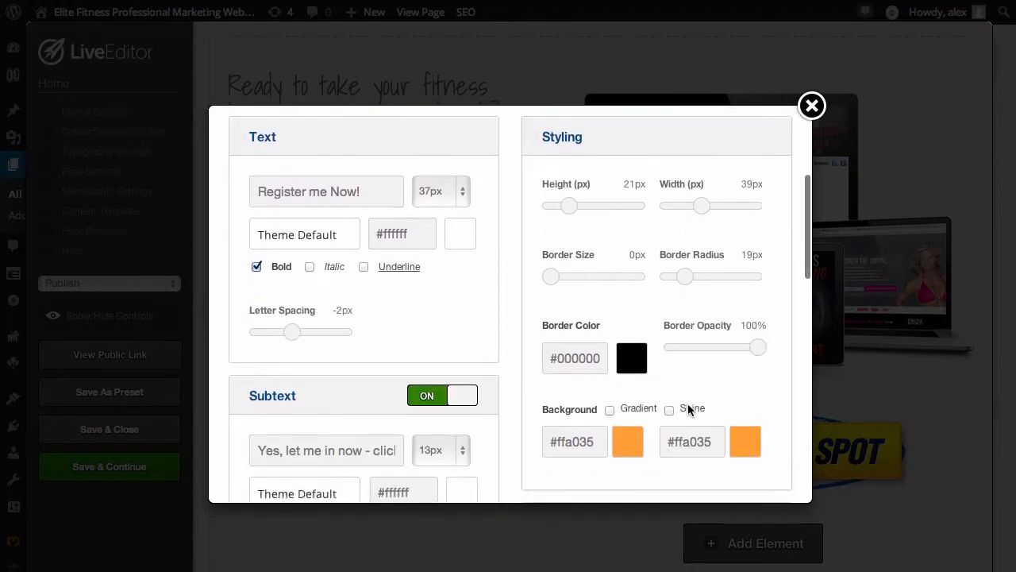
{"action": "left_click", "coordinate": [718, 309]}
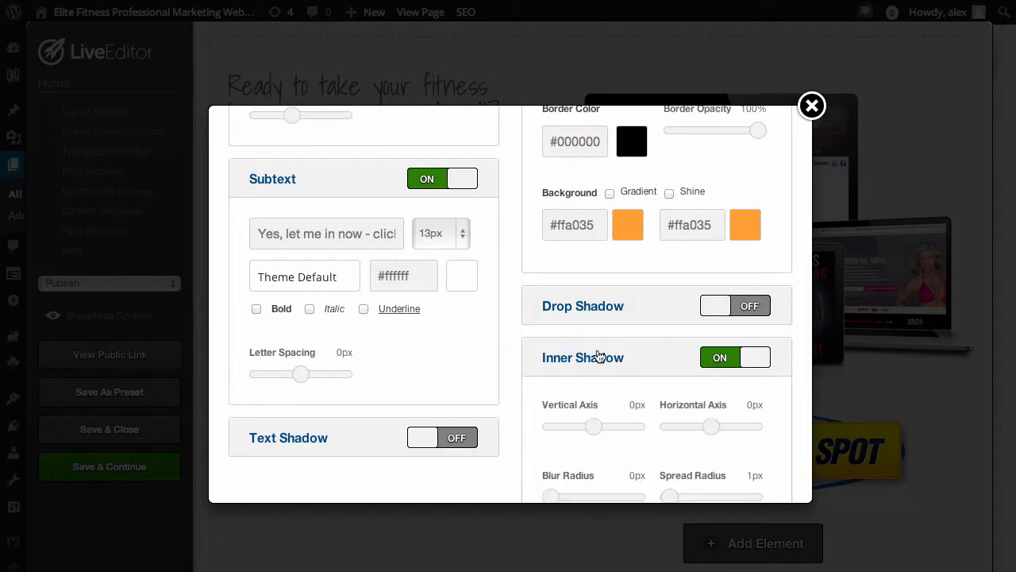
{"action": "scroll", "coordinate": [594, 357], "scroll_direction": "up", "scroll_amount": 8}
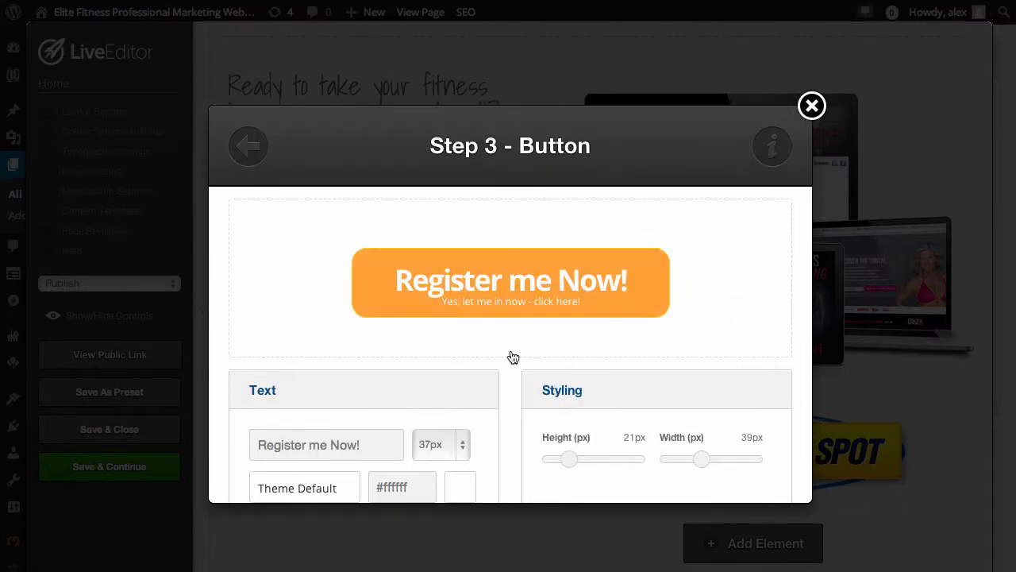
Leave the Link URL empty and insert the restyled Register me Now! button into the page
{"action": "scroll", "coordinate": [748, 442], "scroll_direction": "down", "scroll_amount": 8}
{"action": "scroll", "coordinate": [748, 437], "scroll_direction": "down", "scroll_amount": 8}
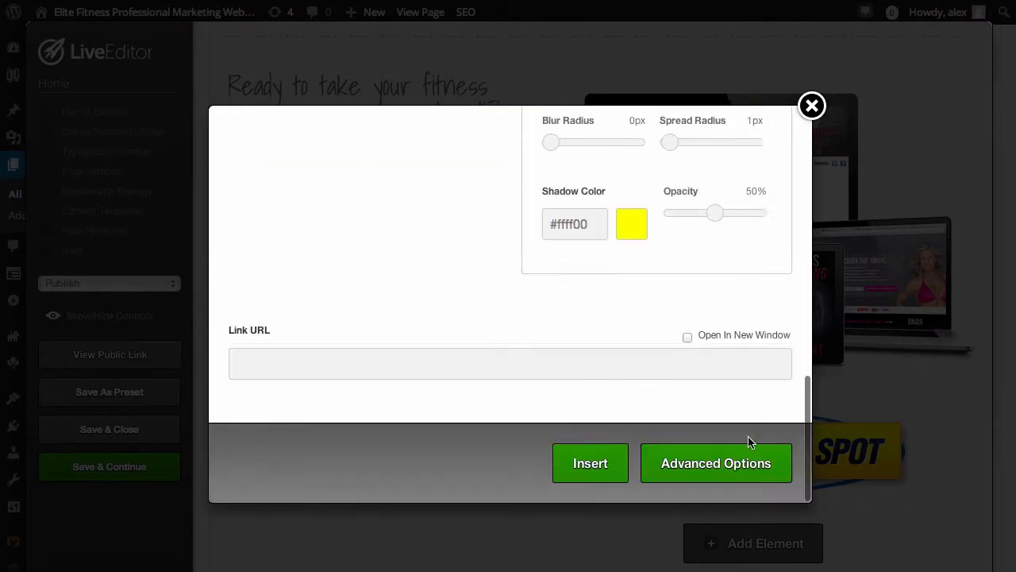
{"action": "left_click", "coordinate": [322, 362]}
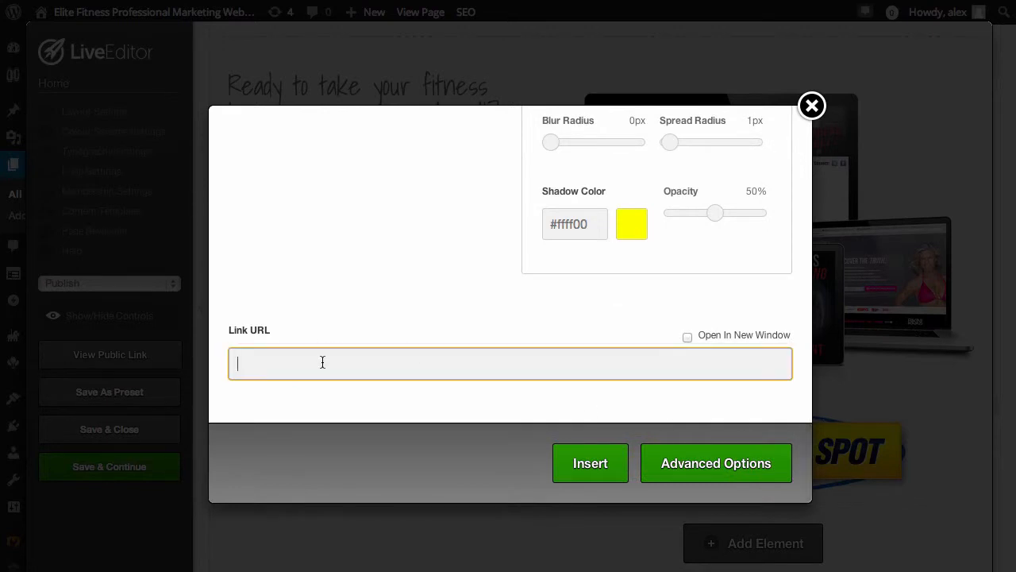
{"action": "left_click", "coordinate": [590, 468]}
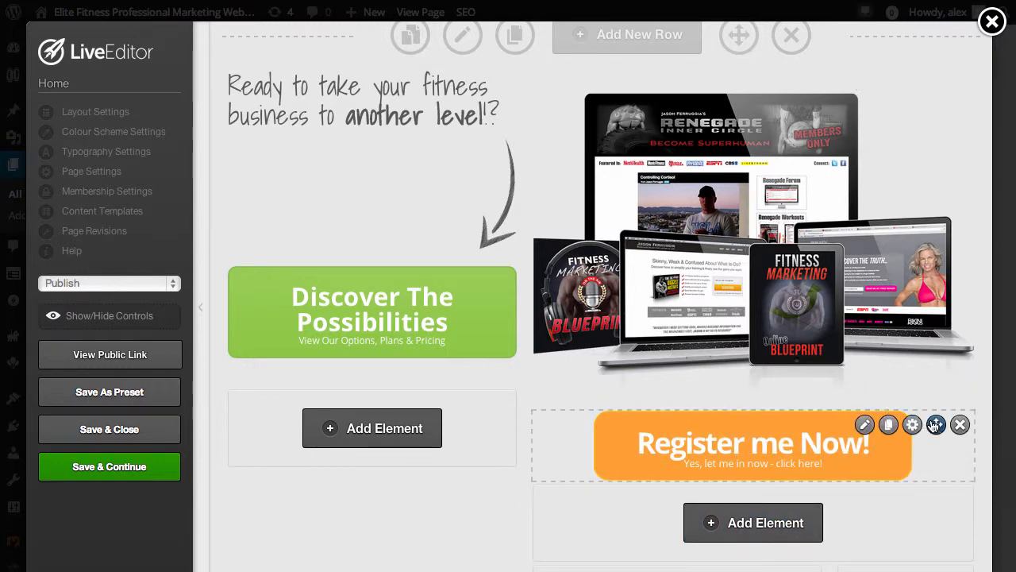
Move the Register me Now! button into the left column, between the "another level" heading and the arrow
{"action": "left_click_drag", "start_coordinate": [936, 426], "coordinate": [473, 401]}
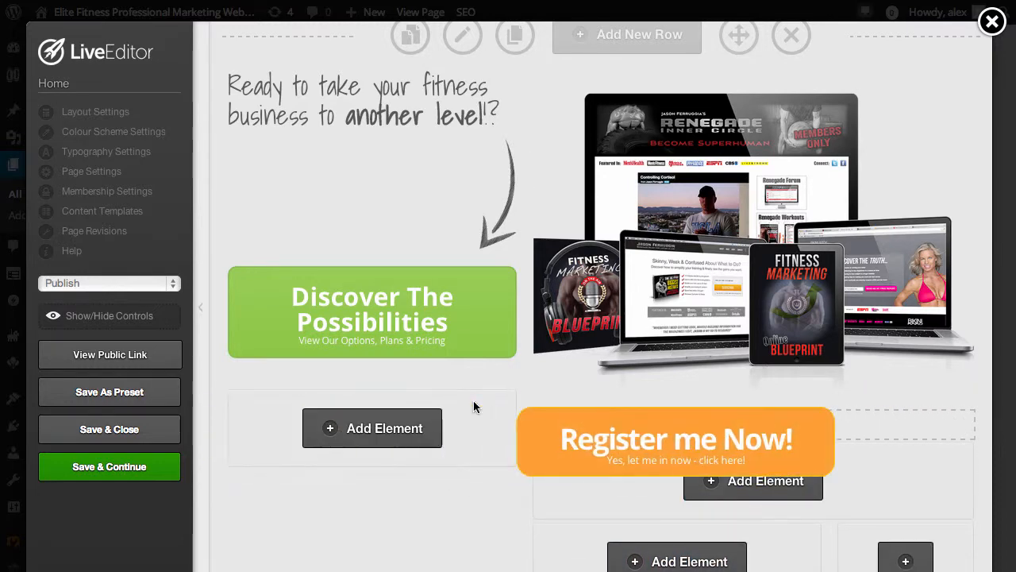
{"action": "left_click_drag", "start_coordinate": [936, 425], "coordinate": [604, 422]}
{"action": "left_click_drag", "start_coordinate": [388, 416], "coordinate": [410, 161]}
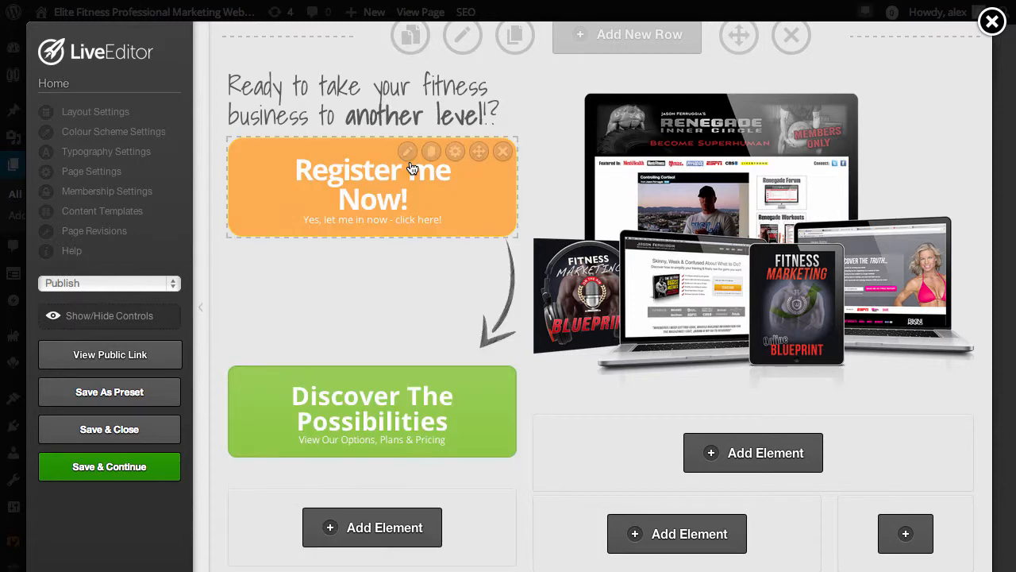
Move the Register me Now! button above the devices image in the right column and delete it
{"action": "left_click_drag", "start_coordinate": [479, 150], "coordinate": [667, 127]}
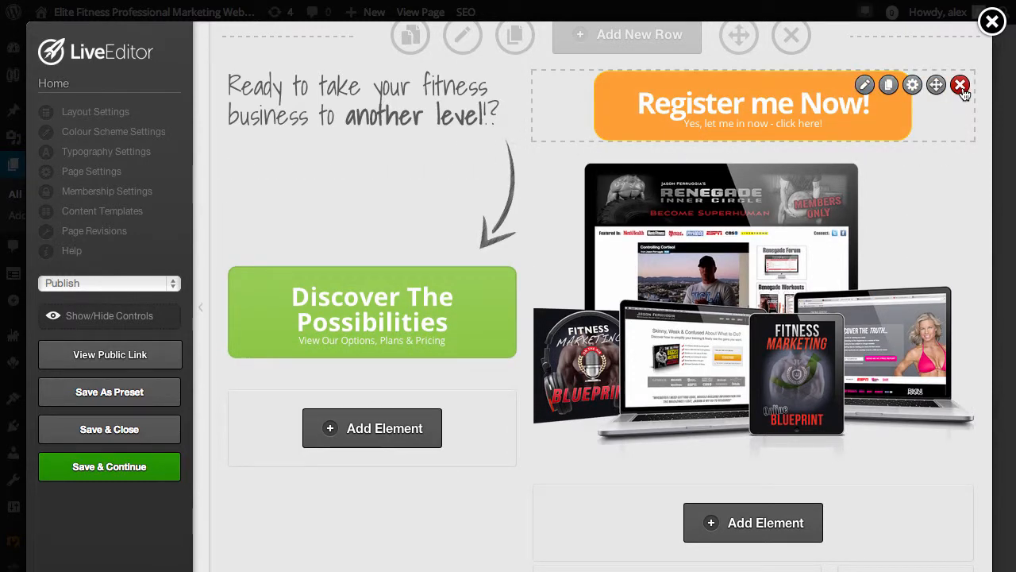
{"action": "left_click", "coordinate": [960, 86]}
{"action": "left_click", "coordinate": [796, 214]}
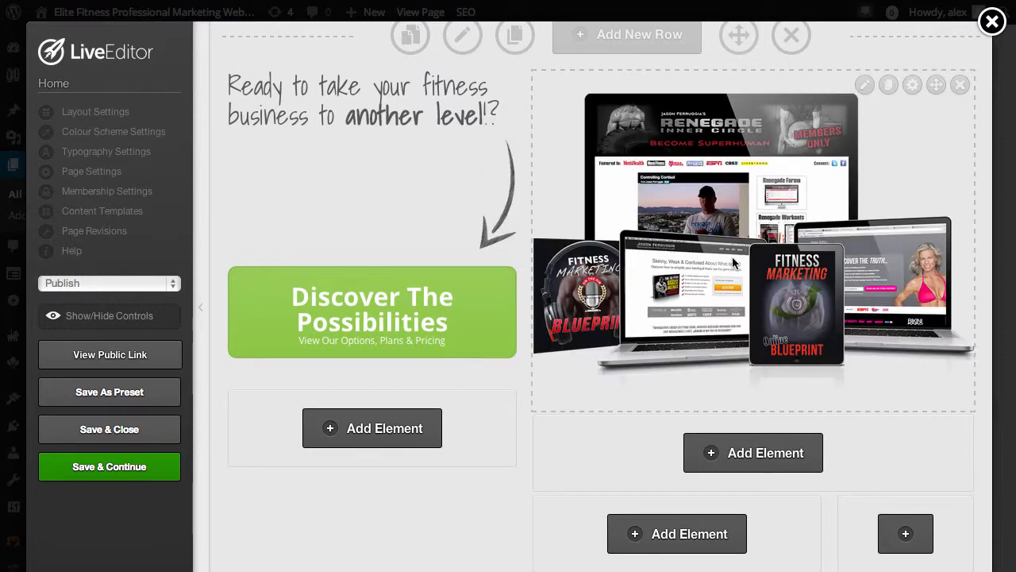
Duplicate the green Discover The Possibilities button and move the copy into the wider sub-column beneath the devices image
{"action": "scroll", "coordinate": [492, 320], "scroll_direction": "up", "scroll_amount": 2}
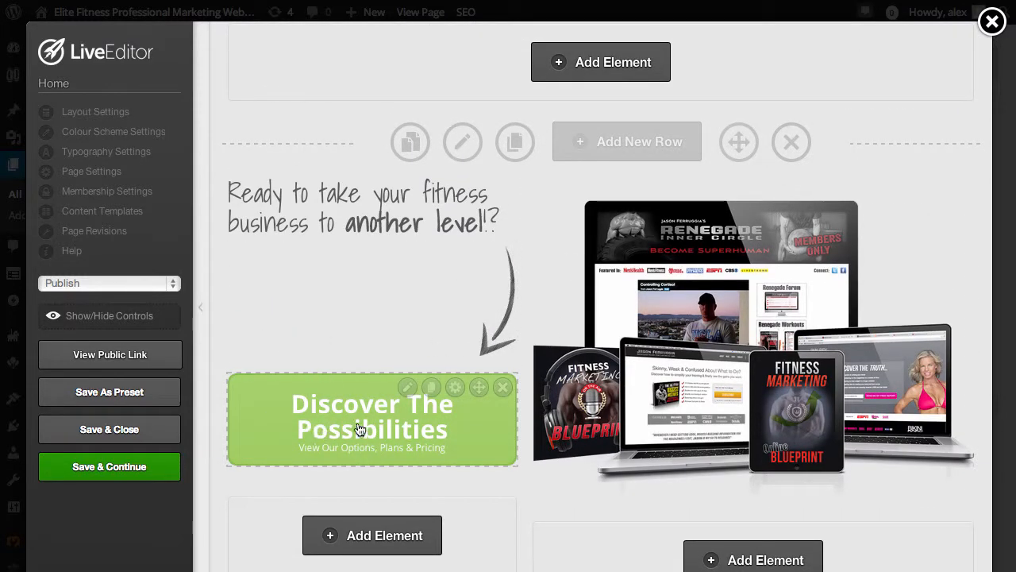
{"action": "left_click", "coordinate": [432, 389]}
{"action": "scroll", "coordinate": [559, 466], "scroll_direction": "down", "scroll_amount": 2}
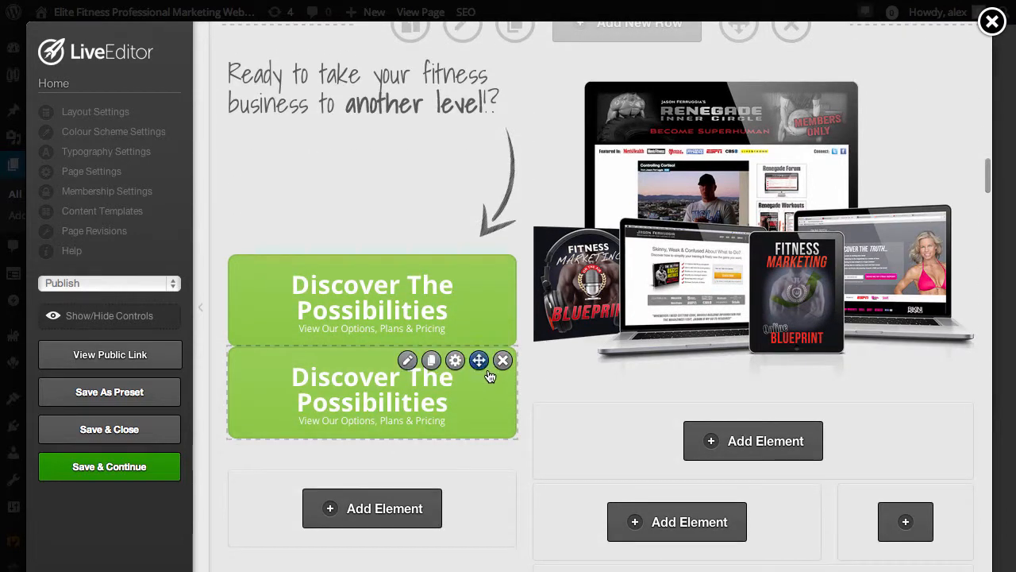
{"action": "left_click_drag", "start_coordinate": [479, 364], "coordinate": [480, 371]}
{"action": "left_click_drag", "start_coordinate": [594, 466], "coordinate": [494, 563]}
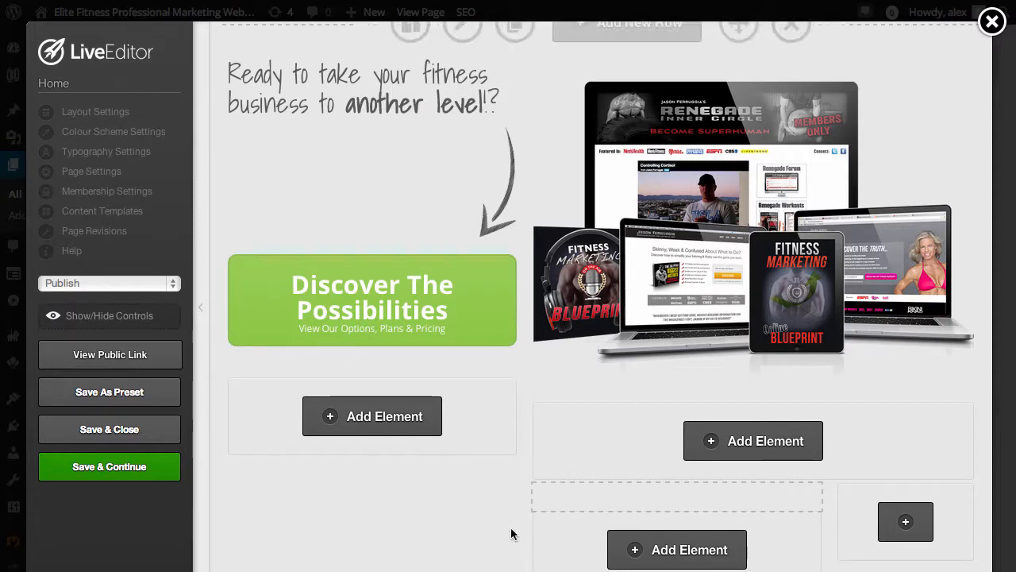
{"action": "left_click_drag", "start_coordinate": [532, 527], "coordinate": [519, 441]}
Move the copied Discover The Possibilities button directly below the "High Conversion For All..." heading
{"action": "scroll", "coordinate": [618, 462], "scroll_direction": "down", "scroll_amount": 6}
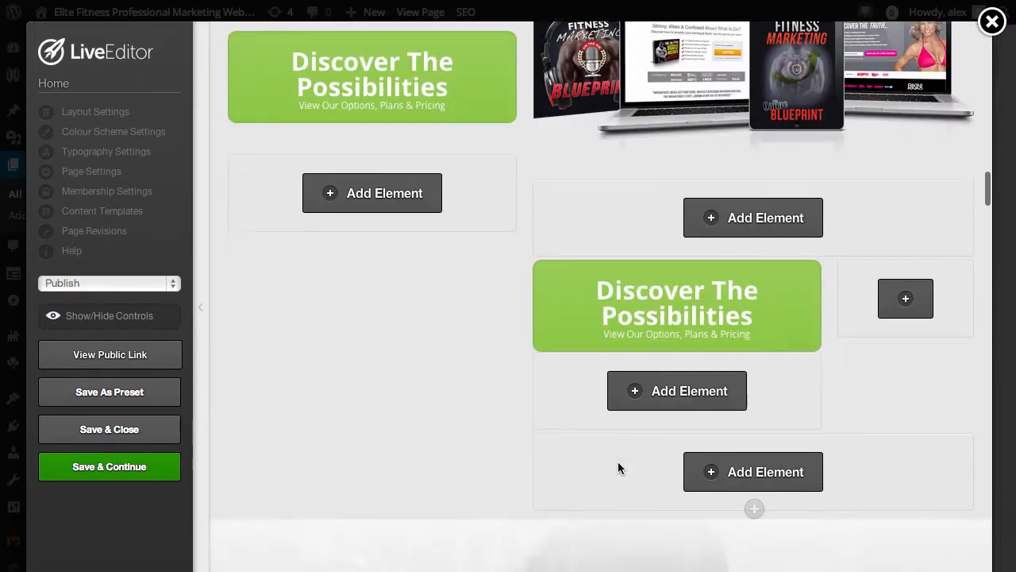
{"action": "scroll", "coordinate": [805, 66], "scroll_direction": "up", "scroll_amount": 1}
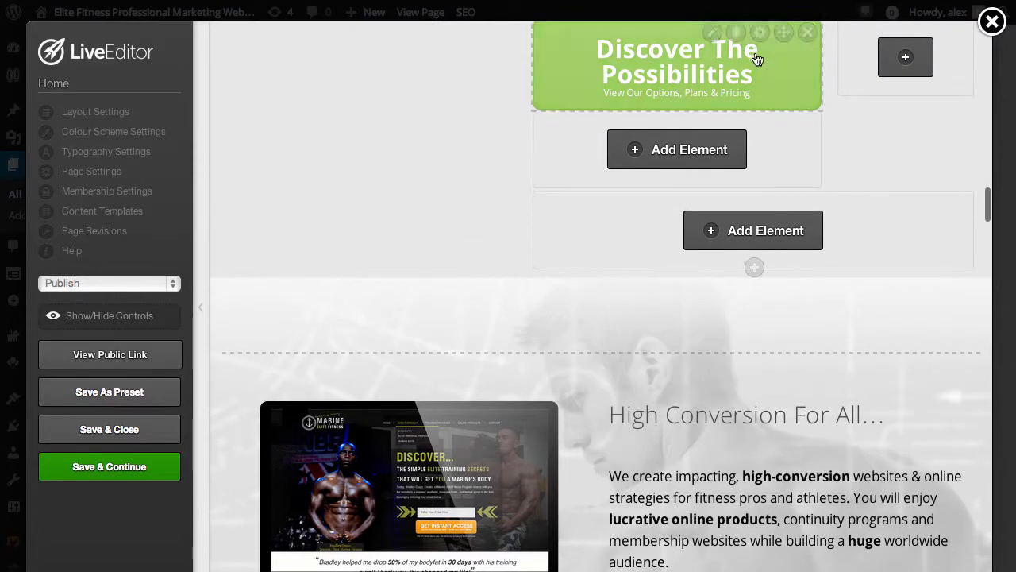
{"action": "left_click_drag", "start_coordinate": [782, 42], "coordinate": [791, 375]}
{"action": "scroll", "coordinate": [847, 398], "scroll_direction": "down", "scroll_amount": 1}
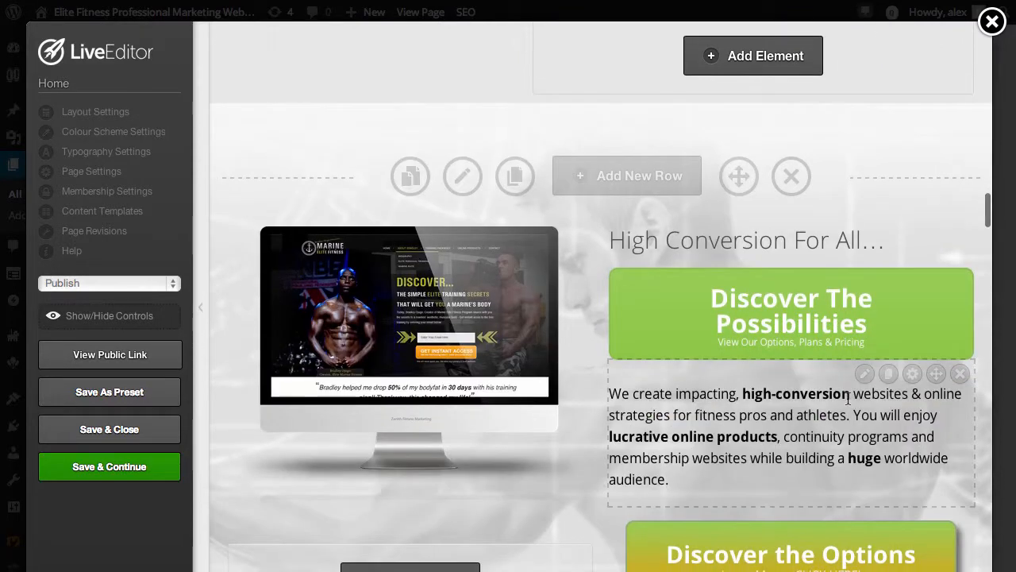
Add a new row with the 3 Columns layout above the What Our Clients Say section
{"action": "scroll", "coordinate": [688, 119], "scroll_direction": "down", "scroll_amount": 5}
{"action": "left_click", "coordinate": [641, 167]}
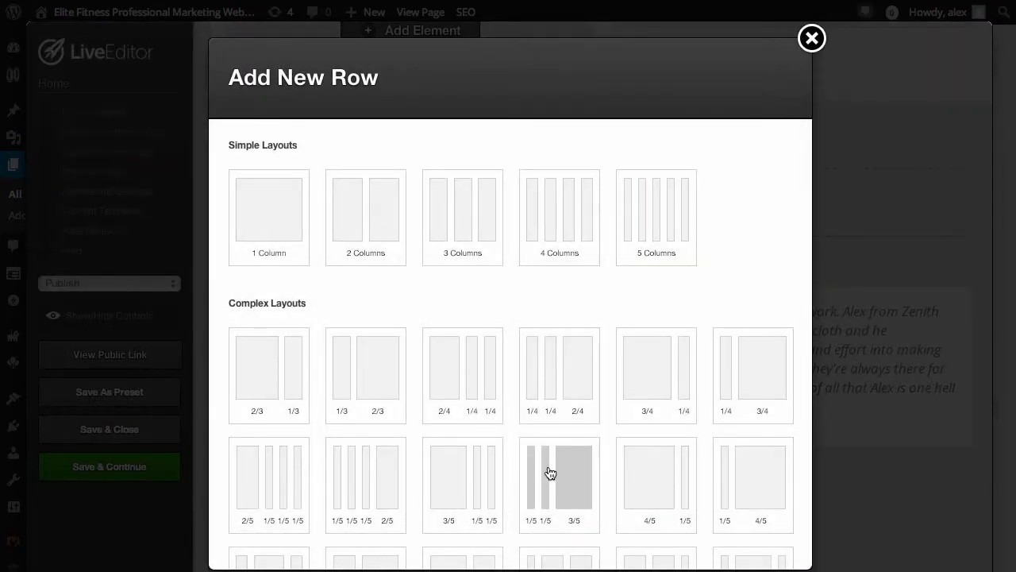
{"action": "scroll", "coordinate": [550, 473], "scroll_direction": "down", "scroll_amount": 3}
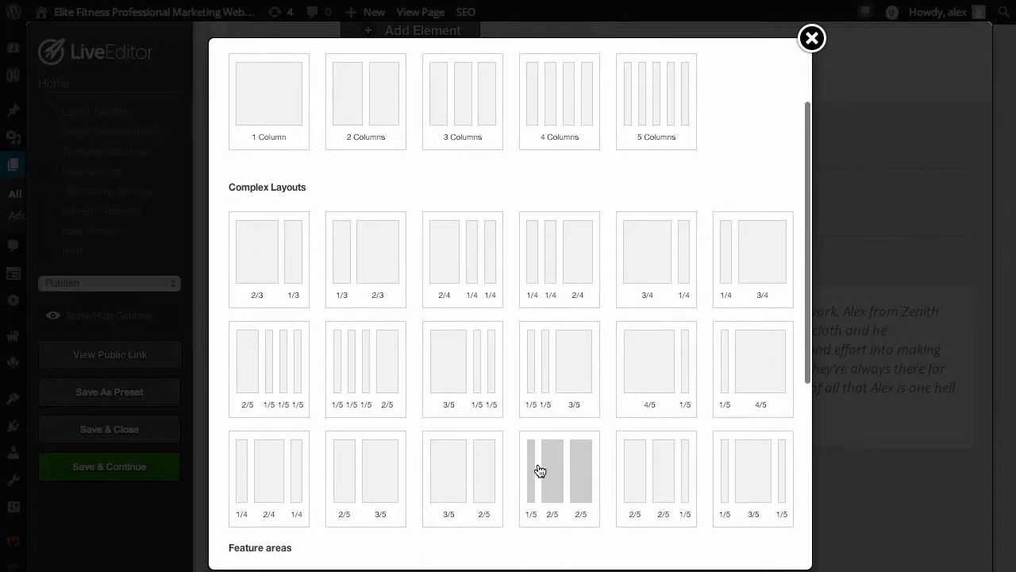
{"action": "scroll", "coordinate": [538, 471], "scroll_direction": "down", "scroll_amount": 5}
{"action": "scroll", "coordinate": [528, 459], "scroll_direction": "up", "scroll_amount": 8}
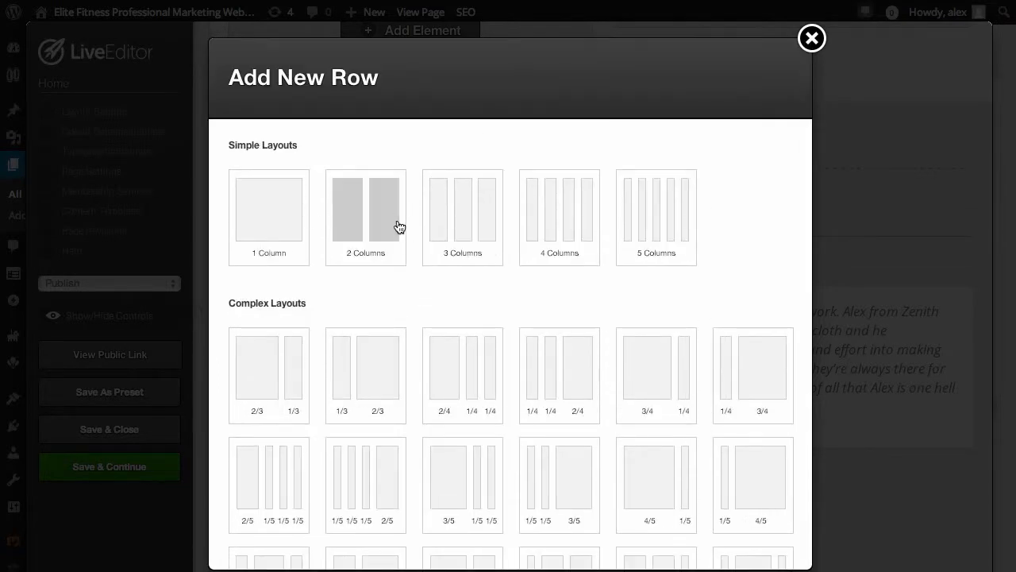
{"action": "left_click", "coordinate": [445, 223]}
{"action": "scroll", "coordinate": [700, 434], "scroll_direction": "down", "scroll_amount": 10}
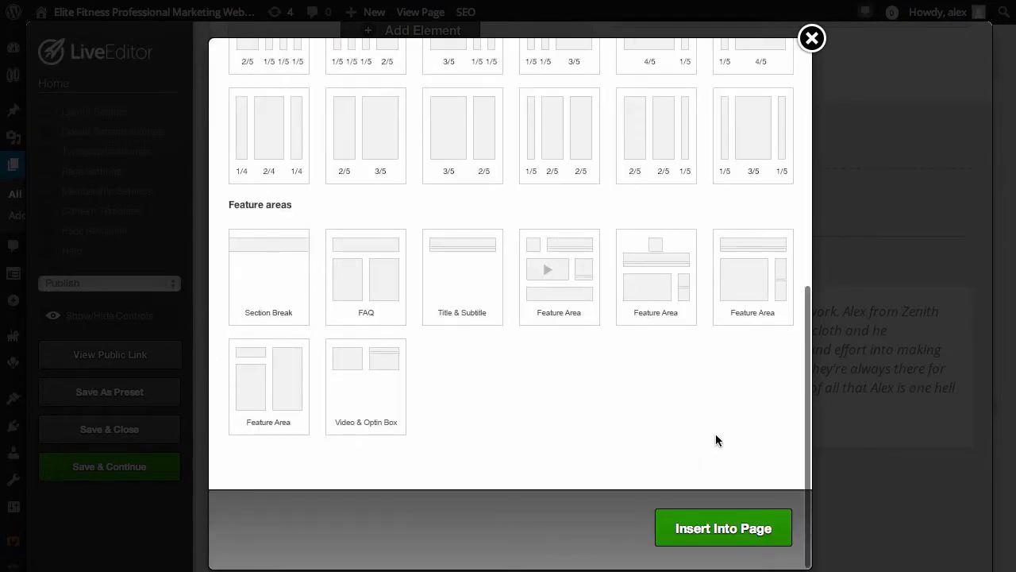
{"action": "left_click", "coordinate": [721, 538]}
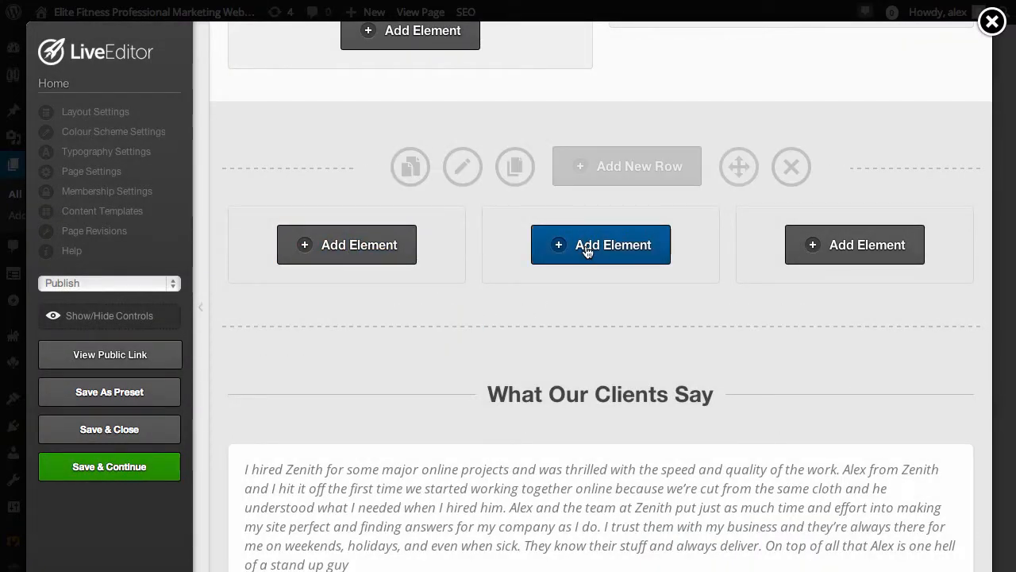
Add a Bullet Block element to the new row's first column, using the large checkmark style
{"action": "left_click", "coordinate": [332, 247]}
{"action": "scroll", "coordinate": [443, 389], "scroll_direction": "down", "scroll_amount": 4}
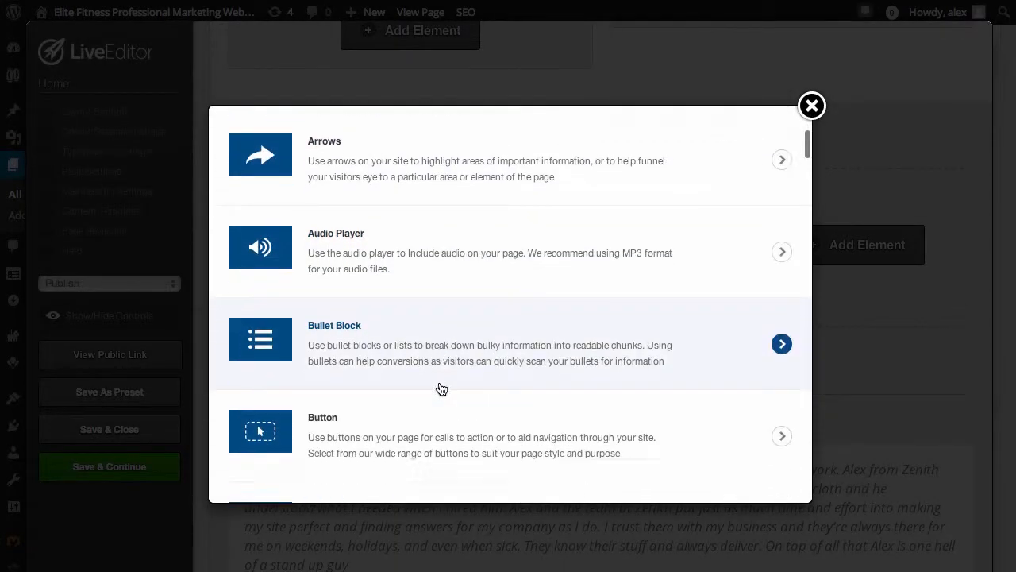
{"action": "left_click", "coordinate": [386, 333]}
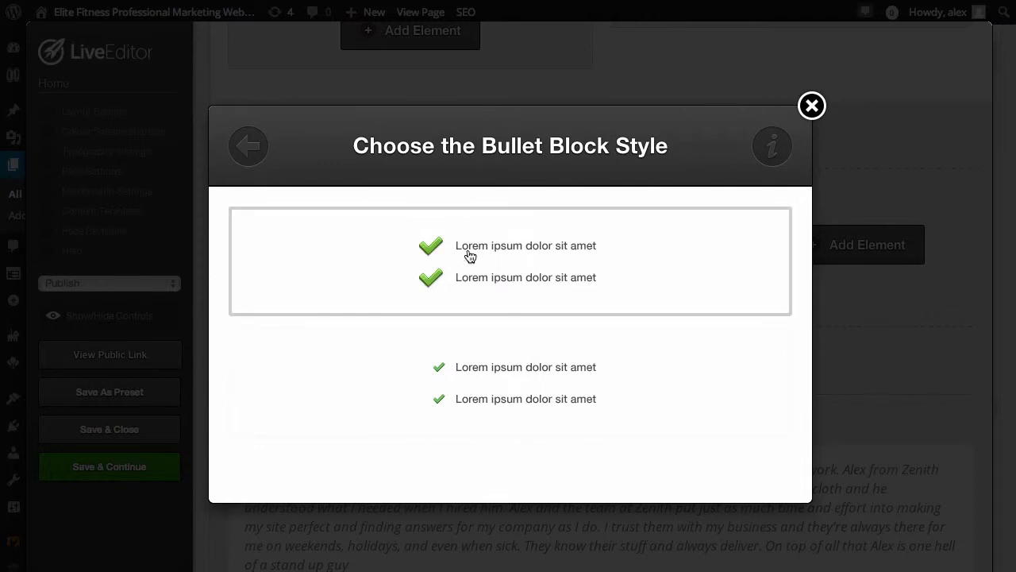
{"action": "left_click", "coordinate": [469, 255]}
Set the bullet block's large icon to the bright green checkmark and add a list item reading "List item 1"
{"action": "left_click", "coordinate": [240, 270]}
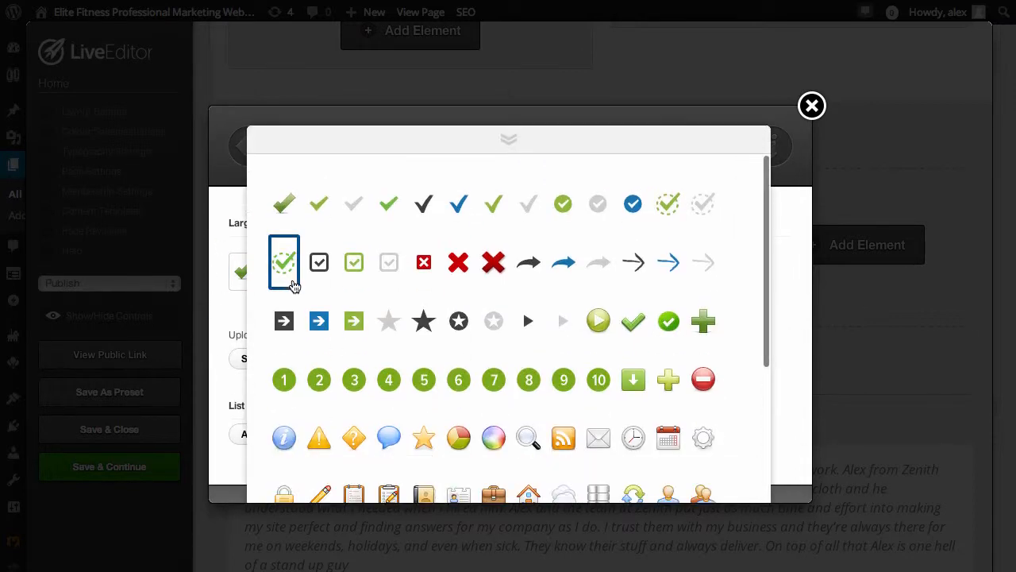
{"action": "left_click", "coordinate": [389, 204]}
{"action": "scroll", "coordinate": [392, 286], "scroll_direction": "down", "scroll_amount": 2}
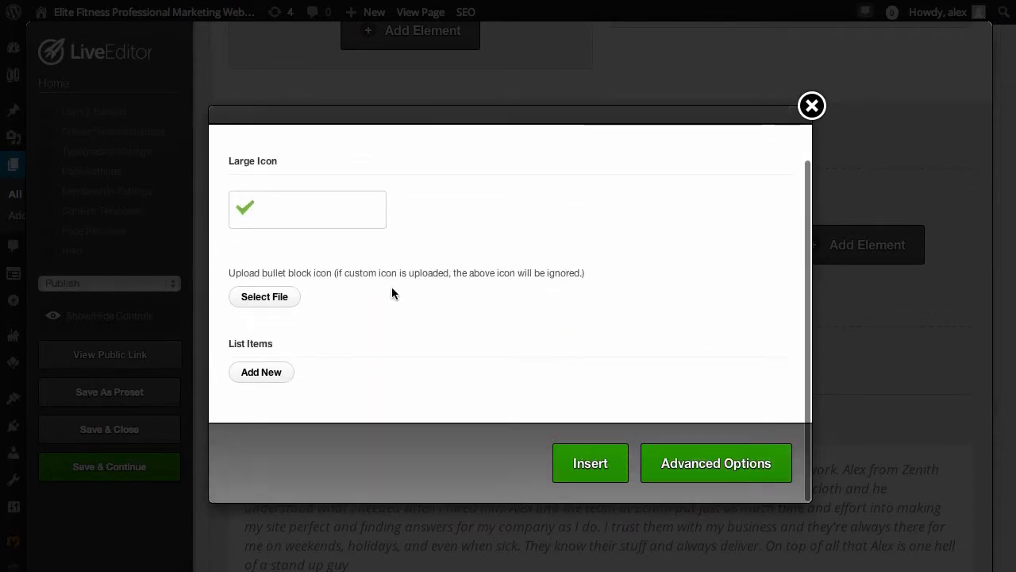
{"action": "left_click", "coordinate": [255, 371]}
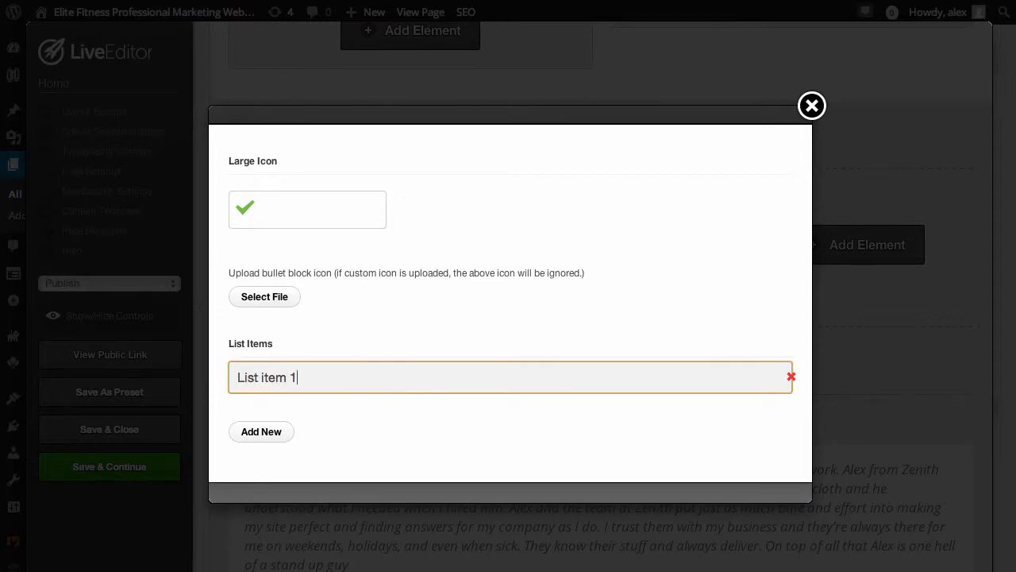
Add a second list item reading "List item 2" to the bullet block and insert it into the page
{"action": "left_click", "coordinate": [290, 443]}
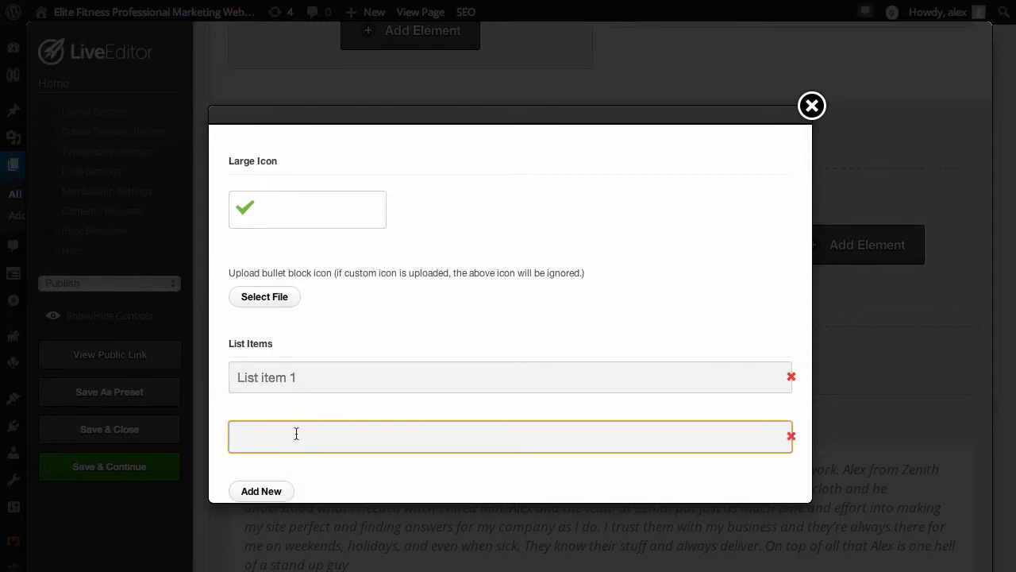
{"action": "type", "text": "List item 2"}
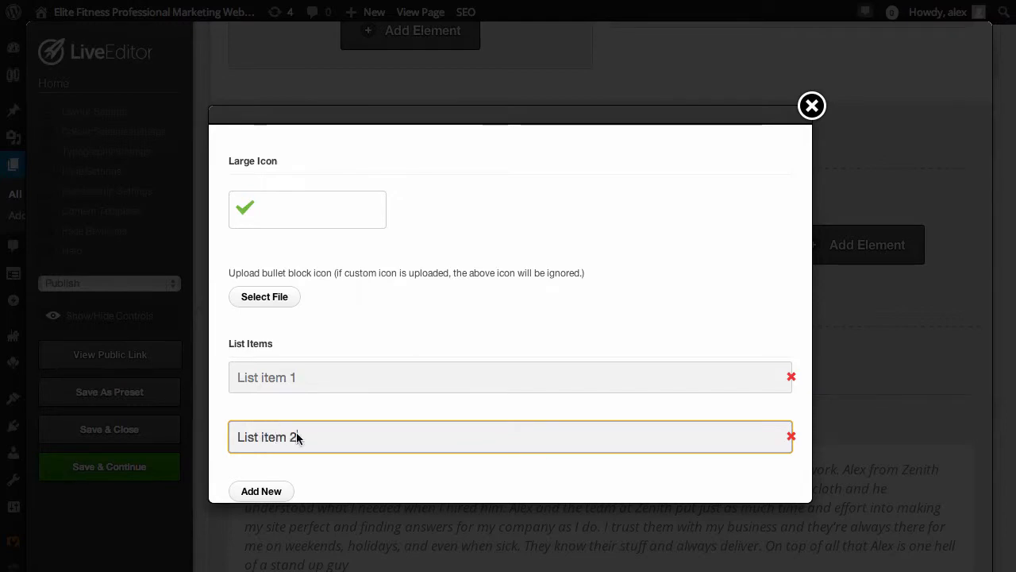
{"action": "scroll", "coordinate": [522, 424], "scroll_direction": "down", "scroll_amount": 3}
{"action": "left_click", "coordinate": [588, 469]}
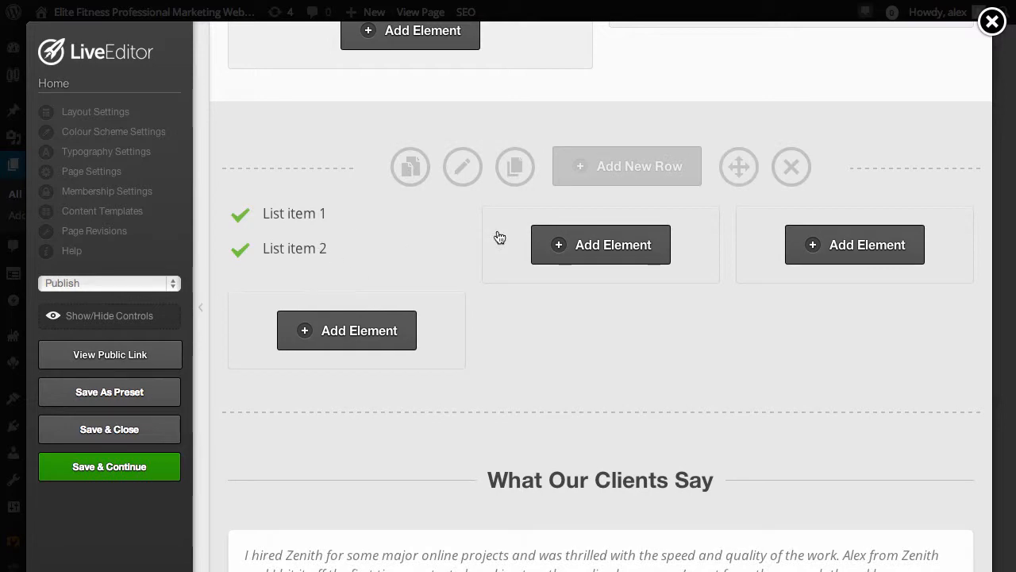
Add a Headline element below the bullet list in the first column, using the 1px Line Below (#101010) style
{"action": "left_click", "coordinate": [340, 330]}
{"action": "scroll", "coordinate": [433, 365], "scroll_direction": "down", "scroll_amount": 5}
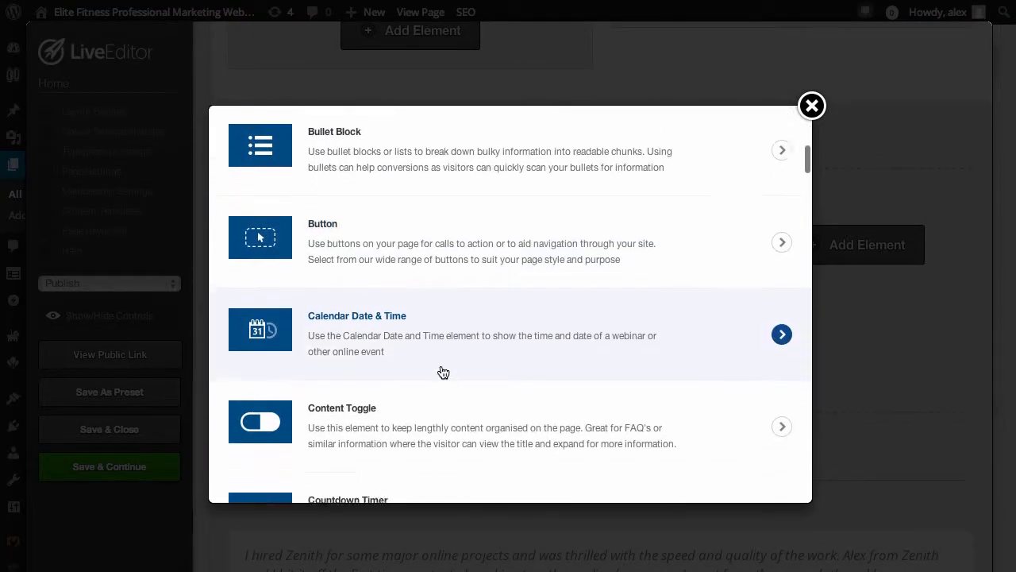
{"action": "scroll", "coordinate": [443, 372], "scroll_direction": "down", "scroll_amount": 8}
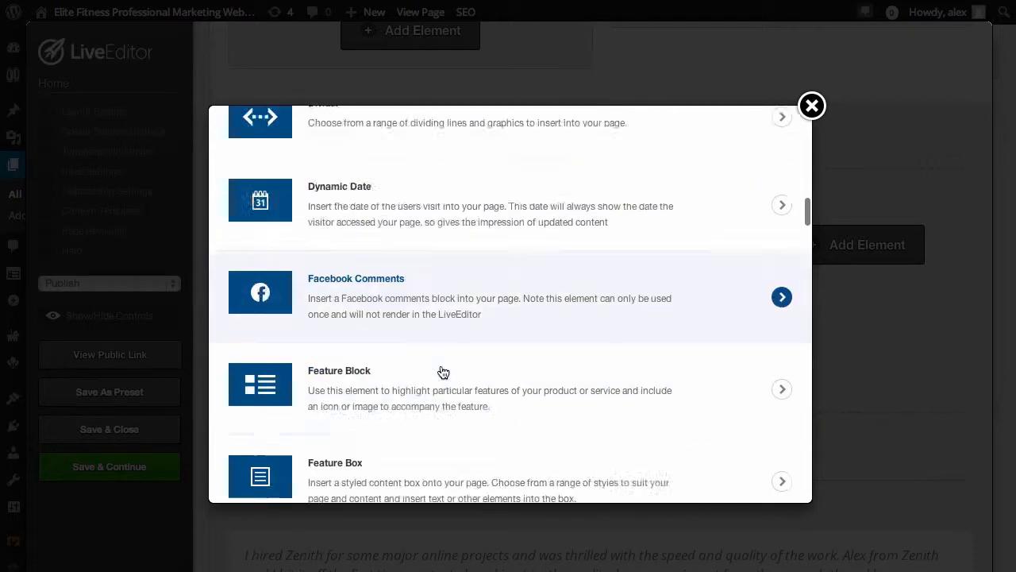
{"action": "scroll", "coordinate": [443, 372], "scroll_direction": "down", "scroll_amount": 8}
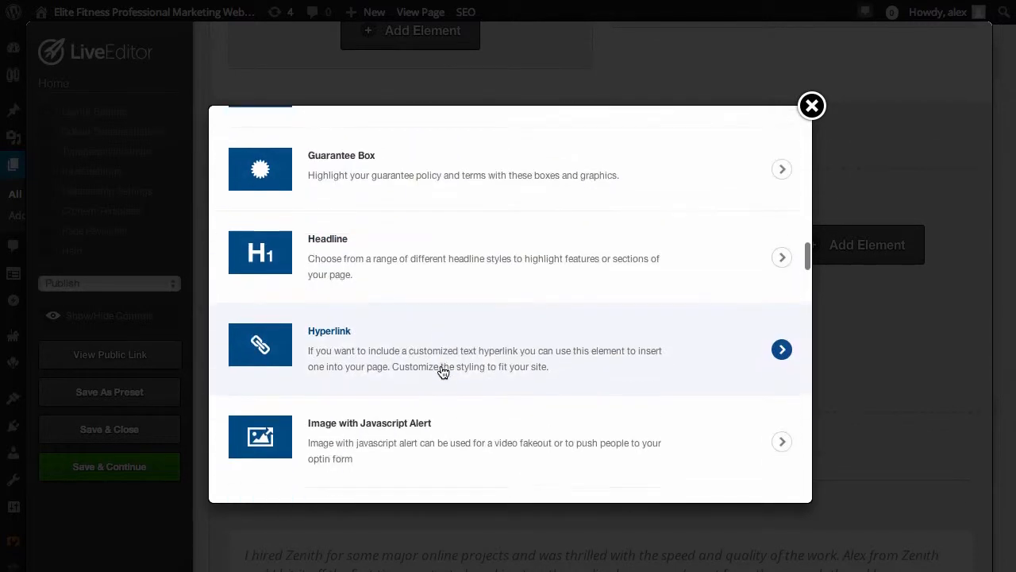
{"action": "left_click", "coordinate": [428, 252]}
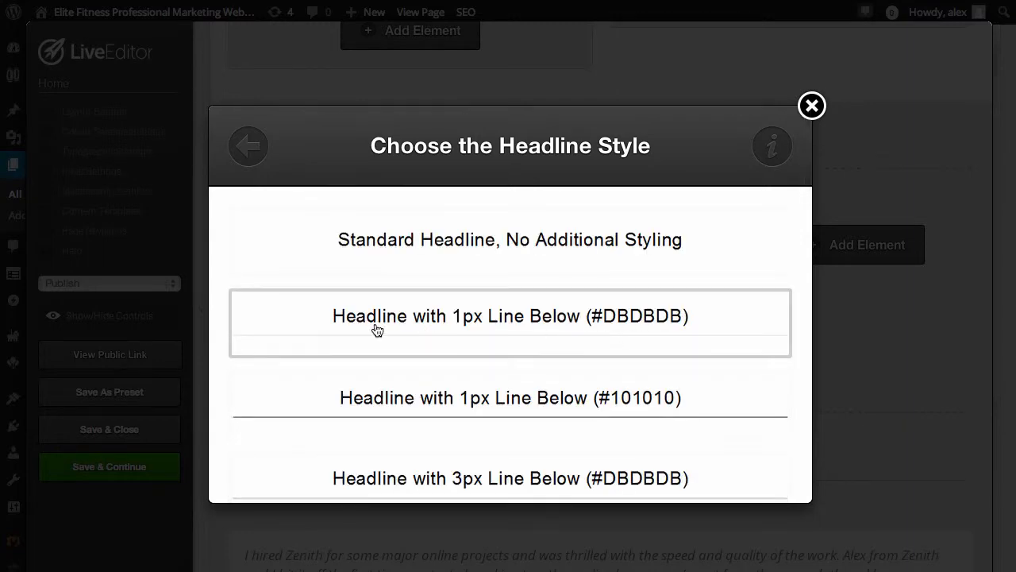
{"action": "left_click", "coordinate": [532, 409]}
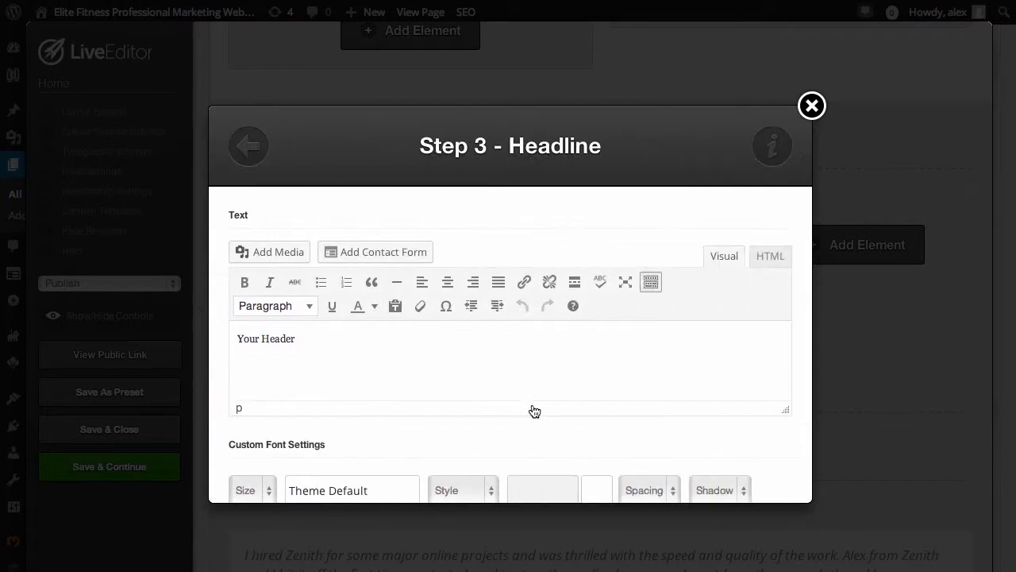
Replace the headline's placeholder text with "Tester header"
{"action": "left_click_drag", "start_coordinate": [310, 334], "coordinate": [215, 334]}
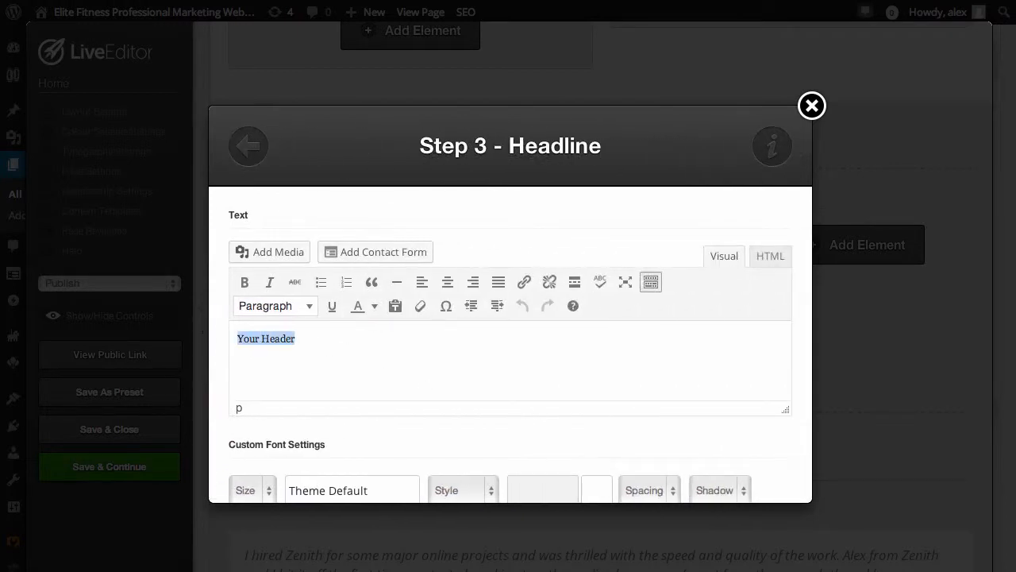
{"action": "type", "text": "Teste"}
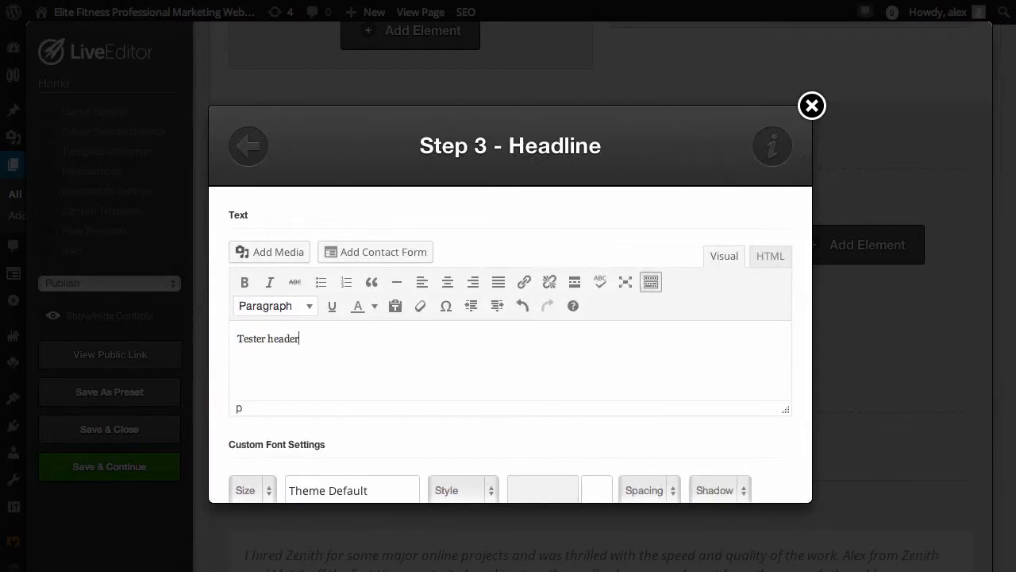
{"action": "scroll", "coordinate": [746, 409], "scroll_direction": "down", "scroll_amount": 5}
{"action": "scroll", "coordinate": [699, 413], "scroll_direction": "up", "scroll_amount": 2}
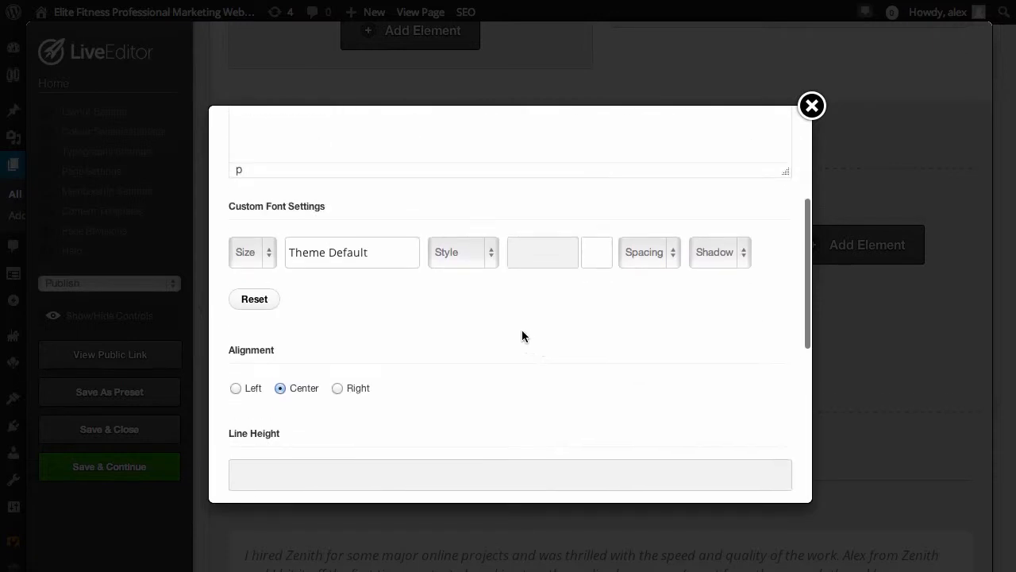
Set the headline's custom font to 32px Impact in Bold style
{"action": "left_click", "coordinate": [263, 259]}
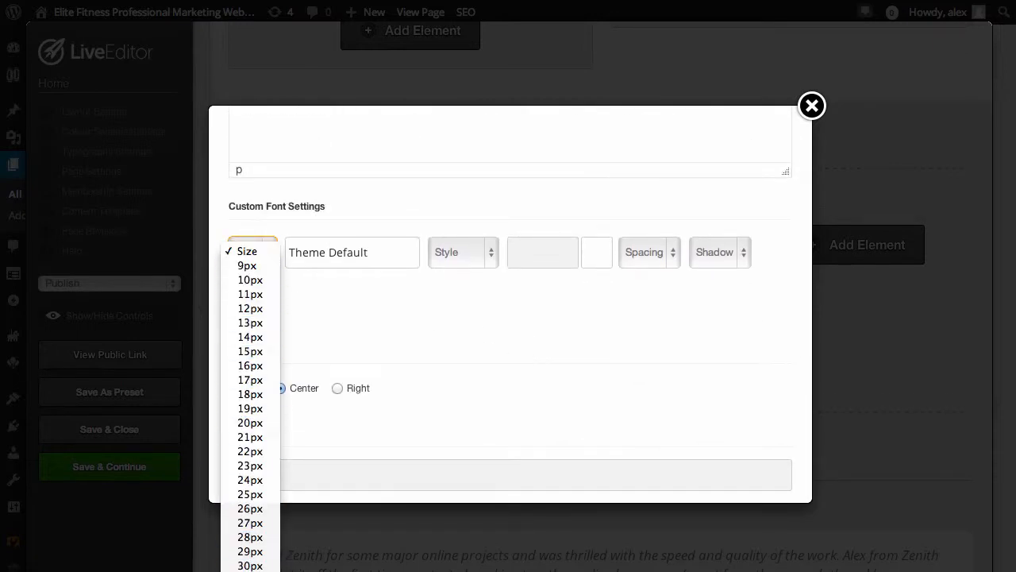
{"action": "left_click", "coordinate": [270, 402]}
{"action": "left_click", "coordinate": [336, 270]}
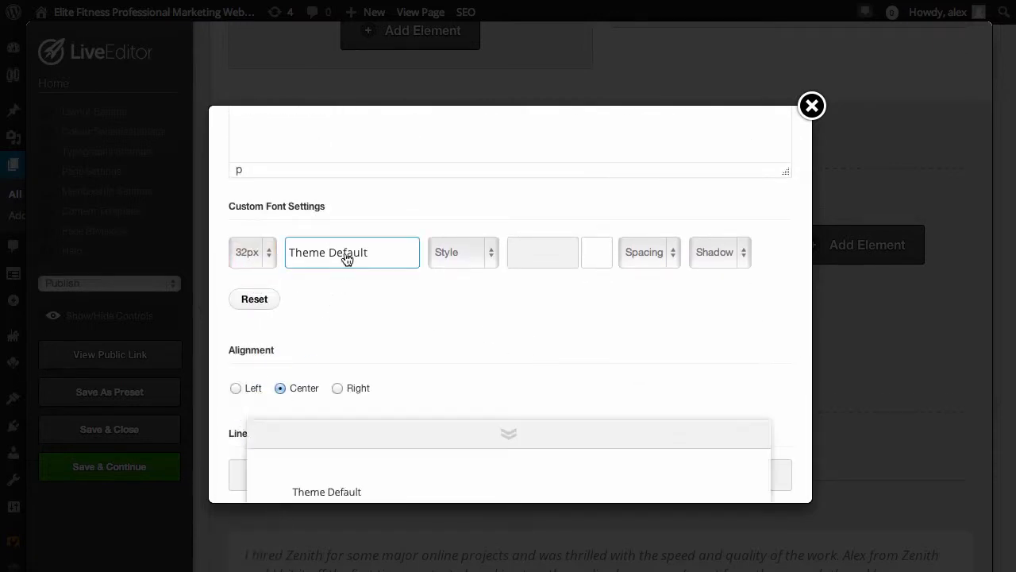
{"action": "scroll", "coordinate": [564, 354], "scroll_direction": "down", "scroll_amount": 2}
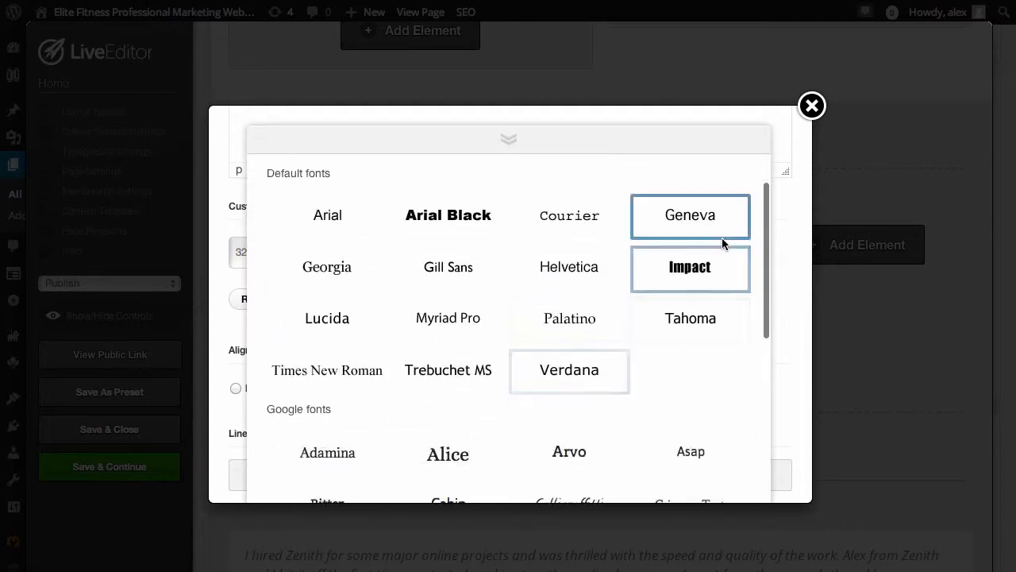
{"action": "left_click", "coordinate": [690, 268]}
{"action": "left_click", "coordinate": [488, 255]}
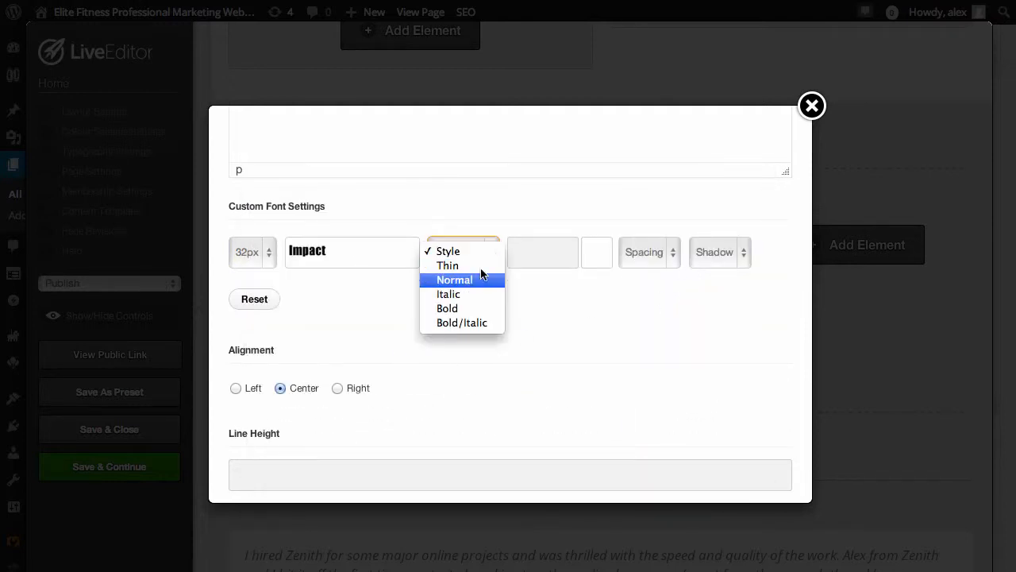
{"action": "left_click", "coordinate": [470, 307]}
Insert the headline with left alignment and move it above the bullet list in the first column
{"action": "scroll", "coordinate": [587, 322], "scroll_direction": "down", "scroll_amount": 2}
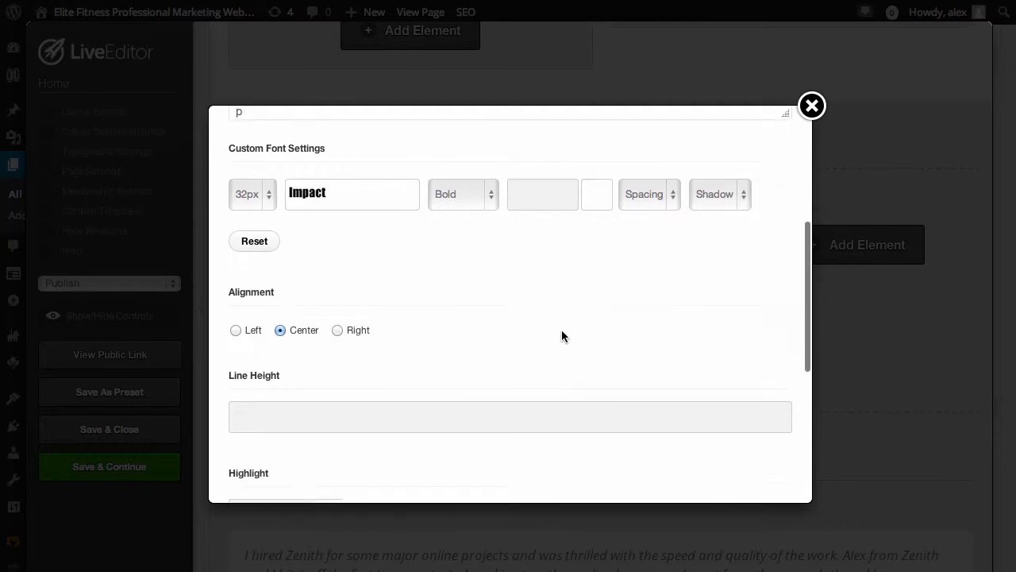
{"action": "left_click", "coordinate": [235, 324]}
{"action": "scroll", "coordinate": [405, 382], "scroll_direction": "down", "scroll_amount": 5}
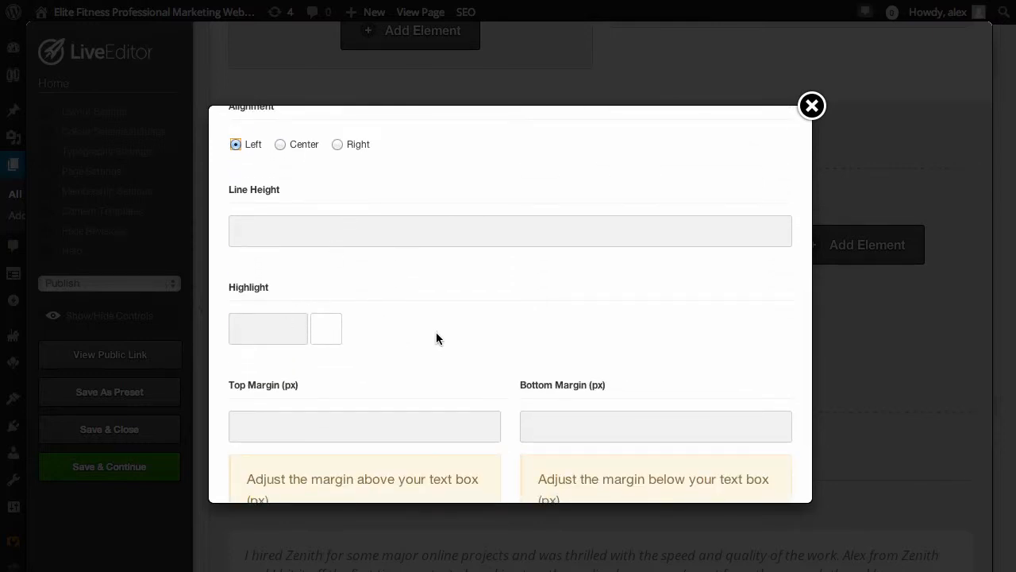
{"action": "scroll", "coordinate": [438, 339], "scroll_direction": "down", "scroll_amount": 4}
{"action": "left_click", "coordinate": [744, 470]}
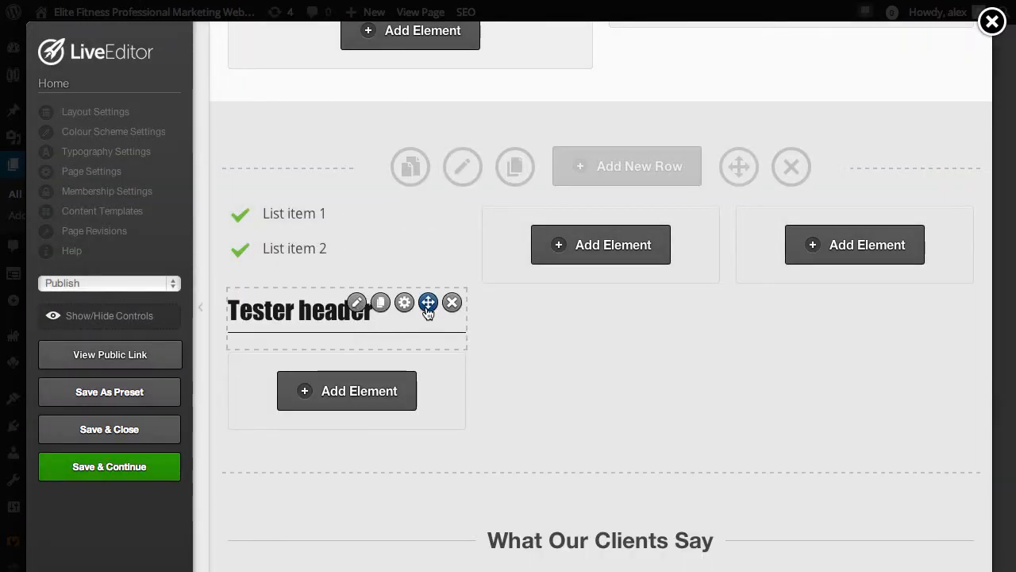
{"action": "left_click_drag", "start_coordinate": [428, 305], "coordinate": [424, 228]}
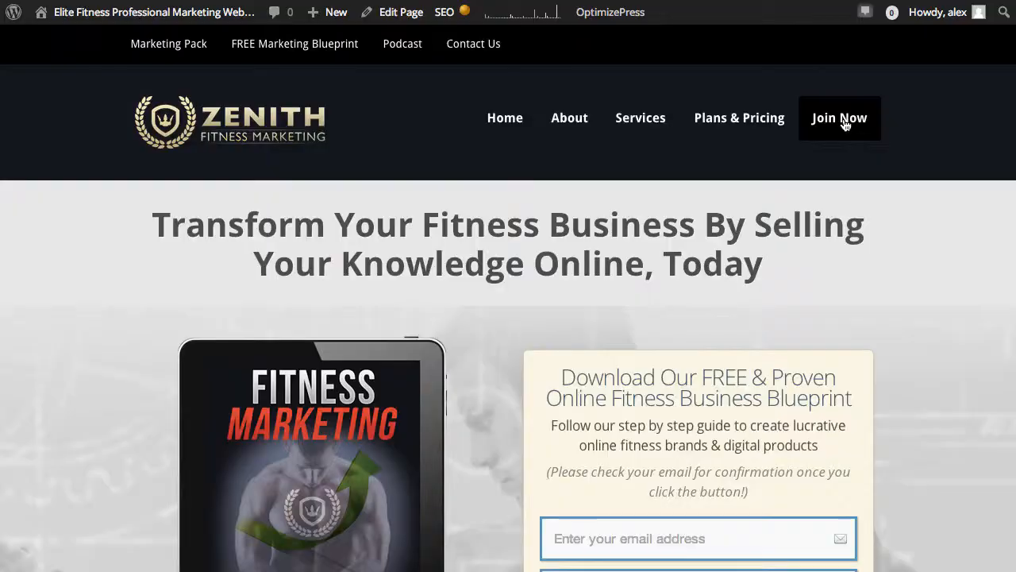
Examine the published members page, including its free trial offer, registration countdown and feature sections
{"action": "left_click", "coordinate": [842, 120]}
{"action": "scroll", "coordinate": [255, 494], "scroll_direction": "down", "scroll_amount": 12}
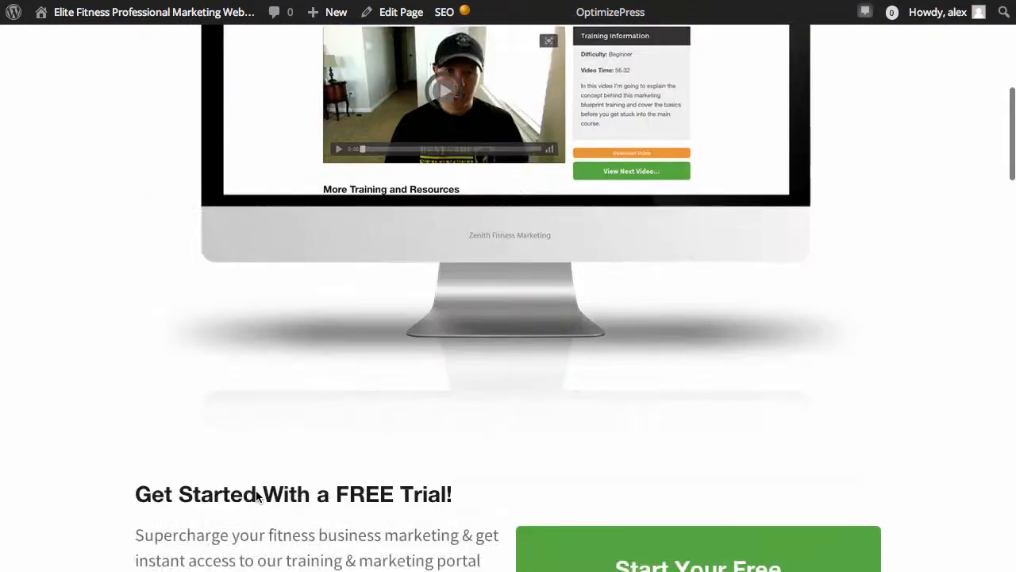
{"action": "scroll", "coordinate": [255, 492], "scroll_direction": "up", "scroll_amount": 1}
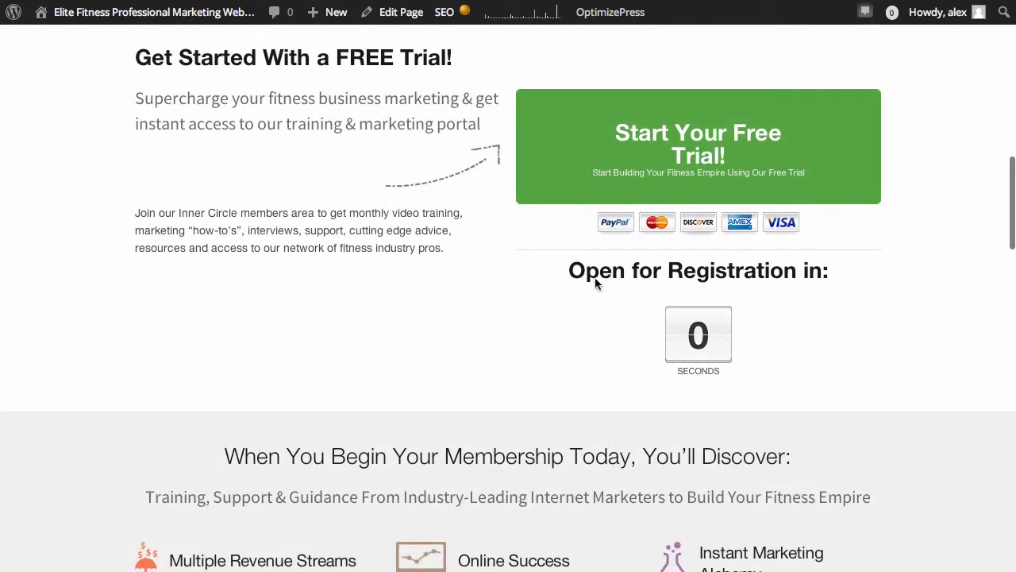
{"action": "scroll", "coordinate": [585, 186], "scroll_direction": "up", "scroll_amount": 3}
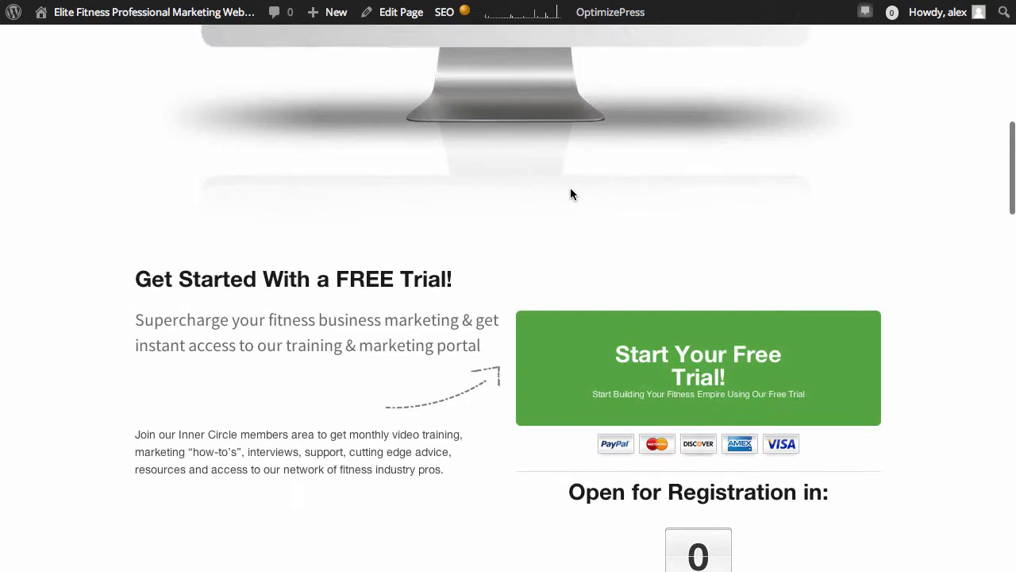
{"action": "scroll", "coordinate": [570, 195], "scroll_direction": "down", "scroll_amount": 3}
{"action": "scroll", "coordinate": [584, 230], "scroll_direction": "down", "scroll_amount": 15}
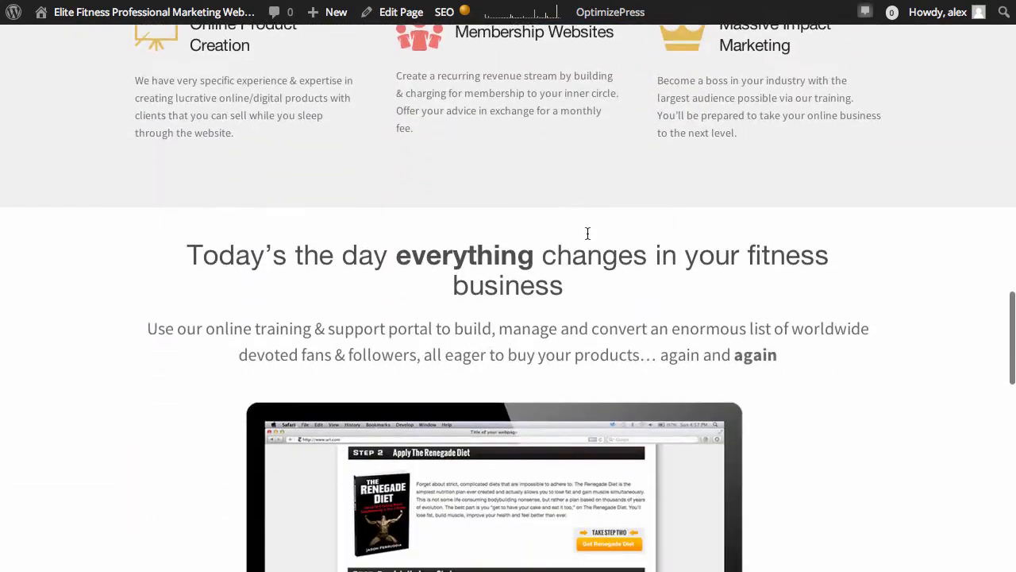
{"action": "scroll", "coordinate": [588, 238], "scroll_direction": "down", "scroll_amount": 15}
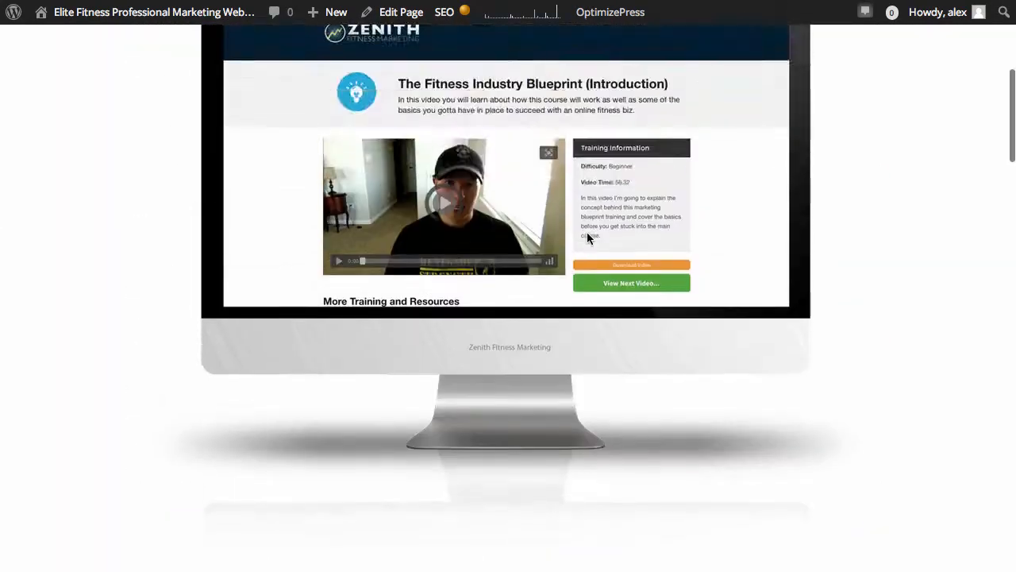
{"action": "scroll", "coordinate": [589, 240], "scroll_direction": "down", "scroll_amount": 1}
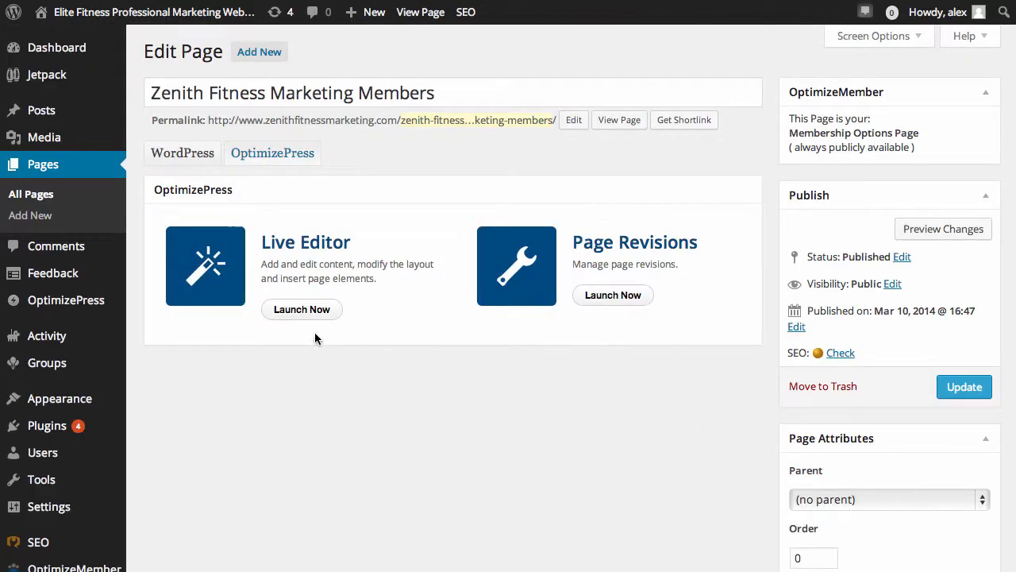
Launch the Live Editor for the Zenith Fitness Marketing Members page and open the countdown timer below "Open for Registration in:" for editing
{"action": "left_click", "coordinate": [304, 309]}
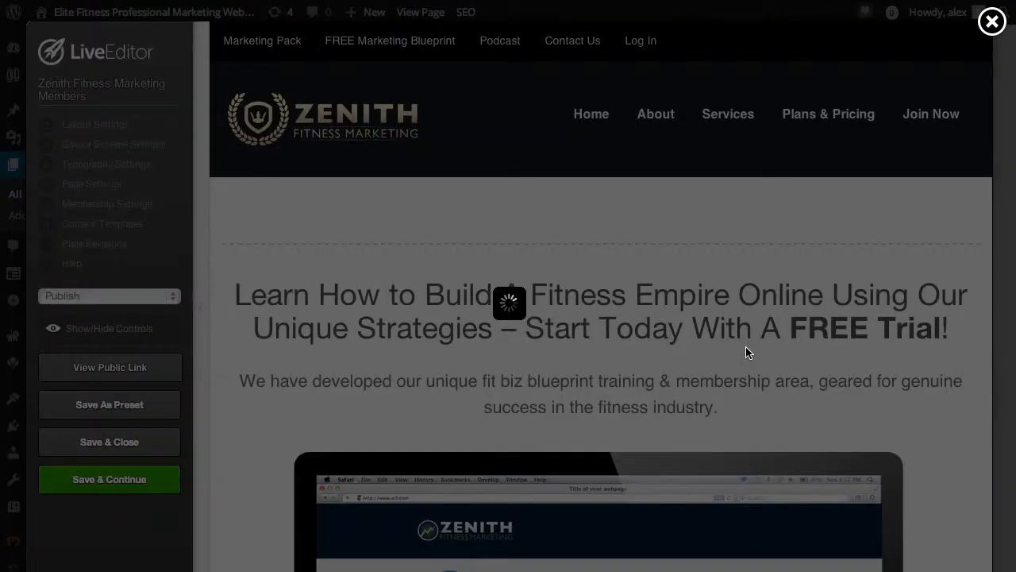
{"action": "scroll", "coordinate": [745, 353], "scroll_direction": "down", "scroll_amount": 10}
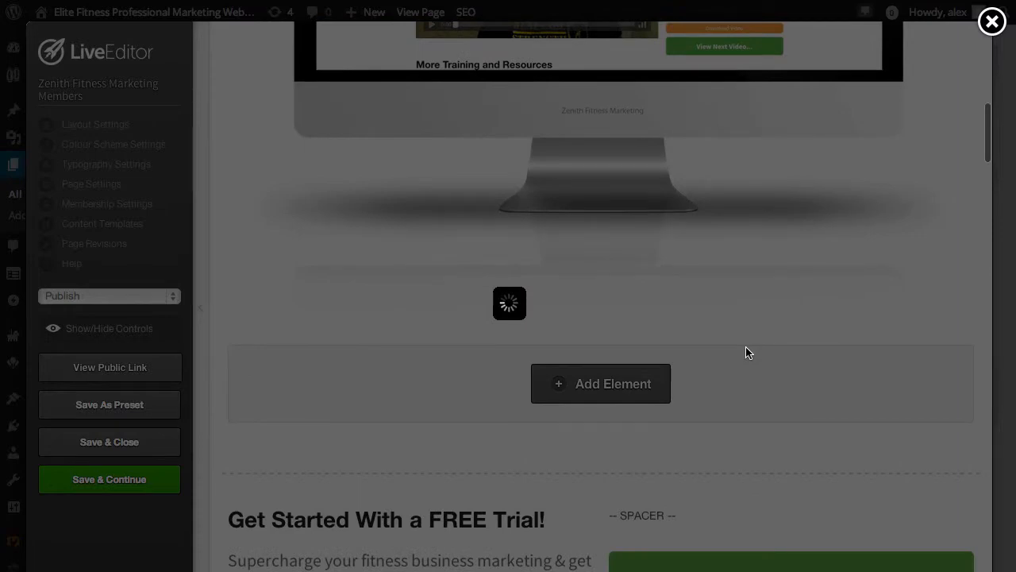
{"action": "scroll", "coordinate": [745, 353], "scroll_direction": "down", "scroll_amount": 6}
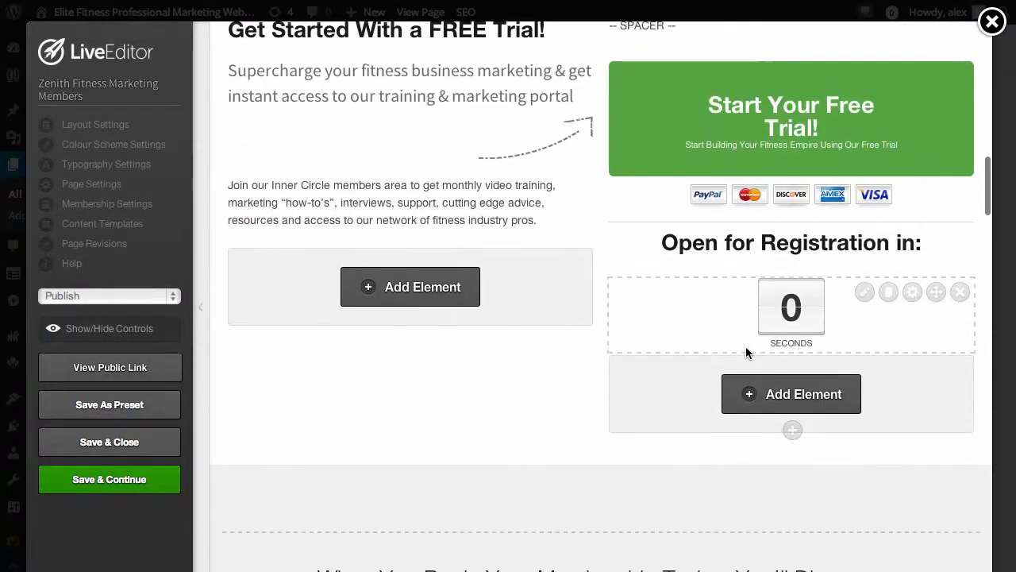
{"action": "left_click", "coordinate": [865, 293]}
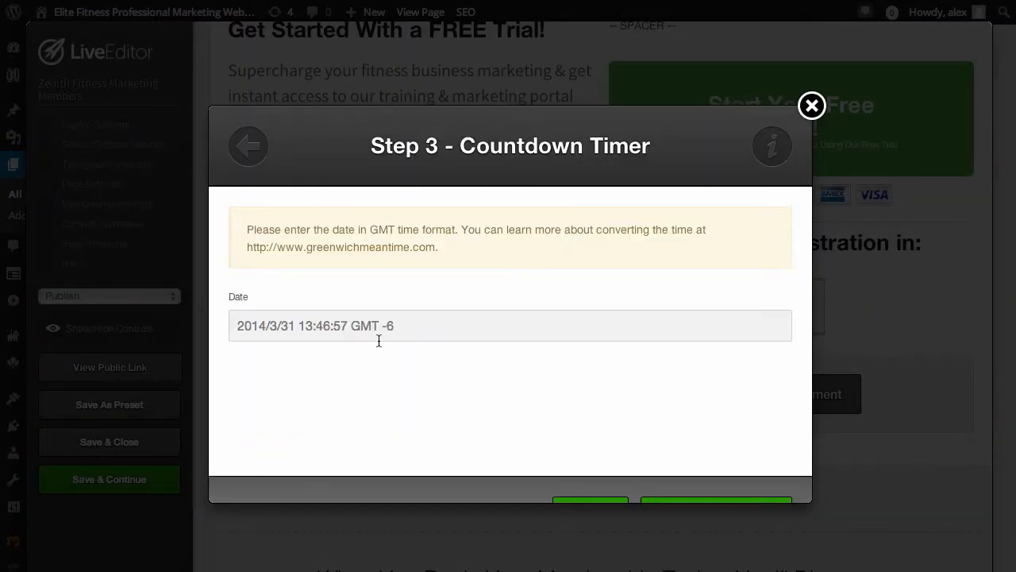
Review the available countdown timer styles and keep the light tiles with labels below the digits
{"action": "left_click", "coordinate": [249, 147]}
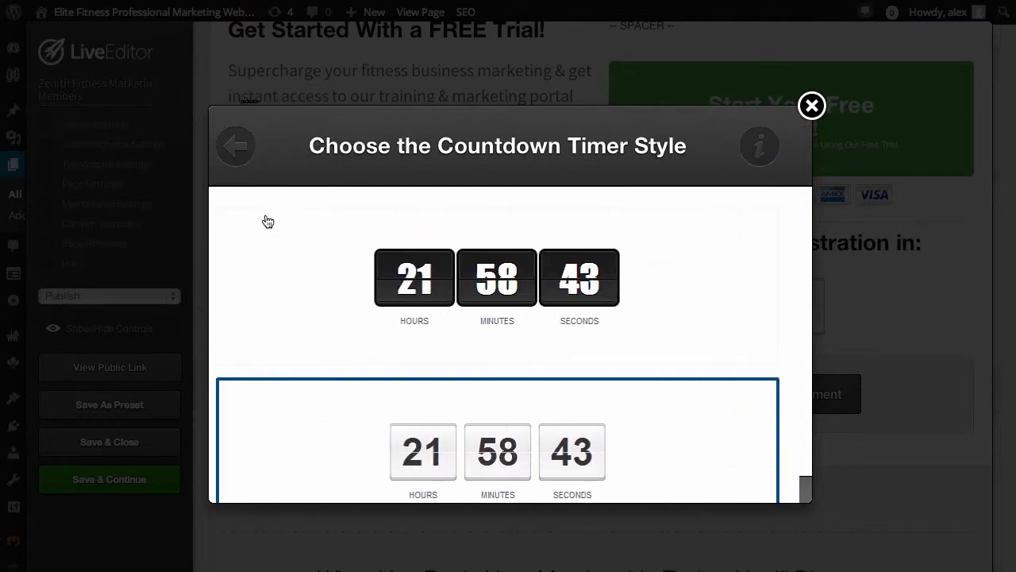
{"action": "scroll", "coordinate": [510, 344], "scroll_direction": "down", "scroll_amount": 1}
{"action": "scroll", "coordinate": [511, 345], "scroll_direction": "down", "scroll_amount": 3}
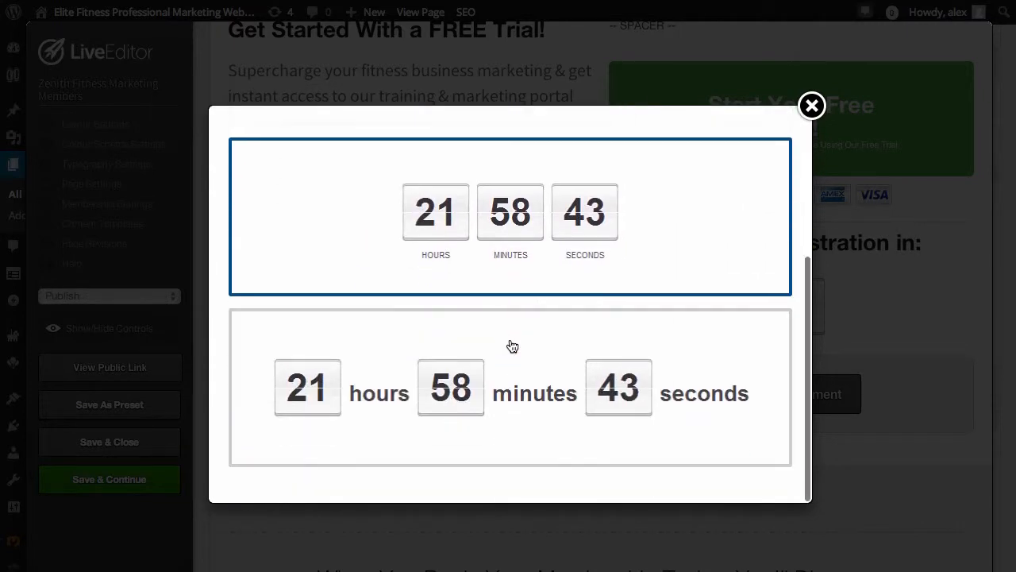
{"action": "scroll", "coordinate": [508, 250], "scroll_direction": "up", "scroll_amount": 3}
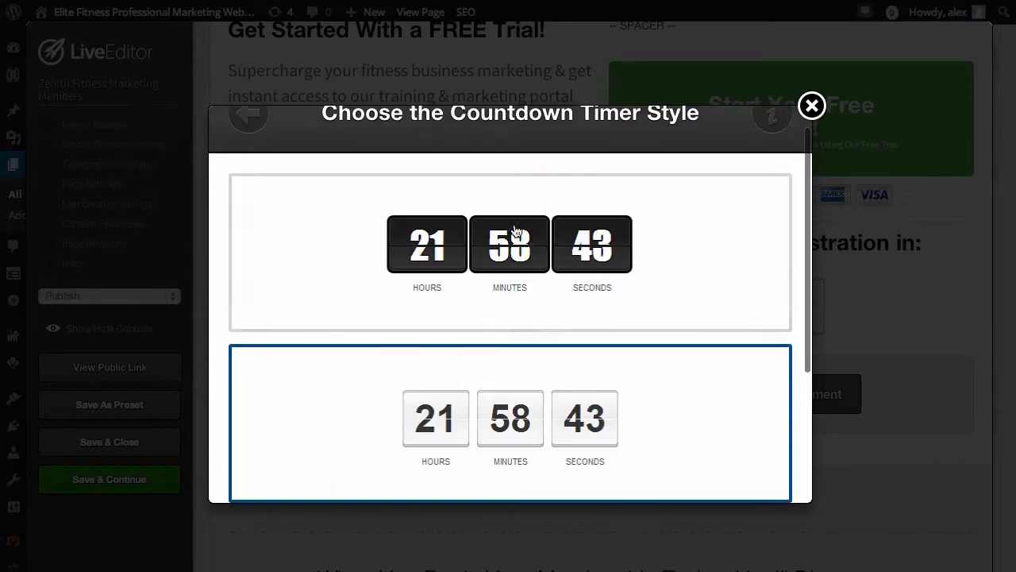
{"action": "left_click", "coordinate": [527, 424]}
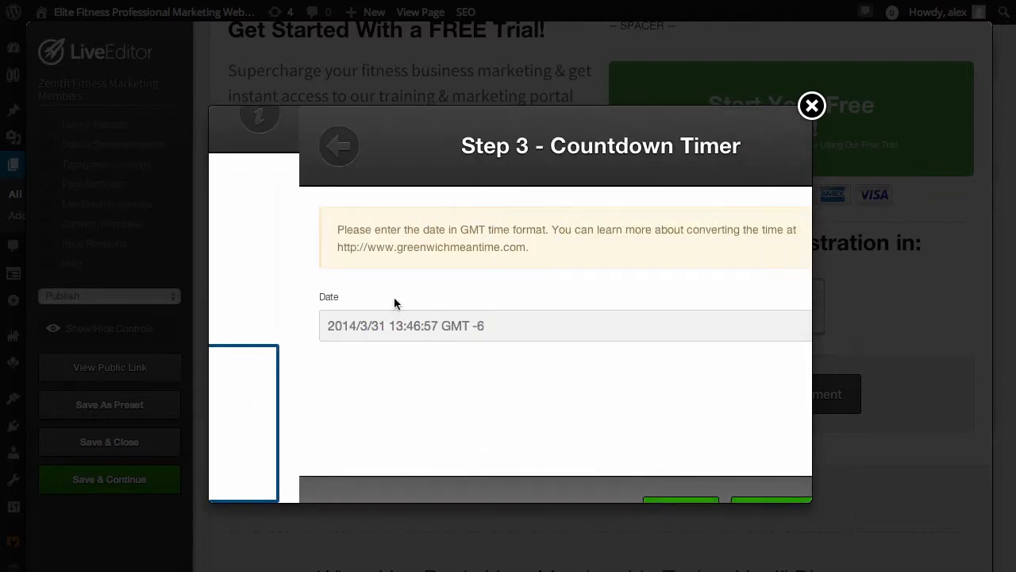
Set the countdown timer's end date to 2014/5/31 12:30:57 GMT -6 and insert the updated timer into the page
{"action": "left_click", "coordinate": [275, 326]}
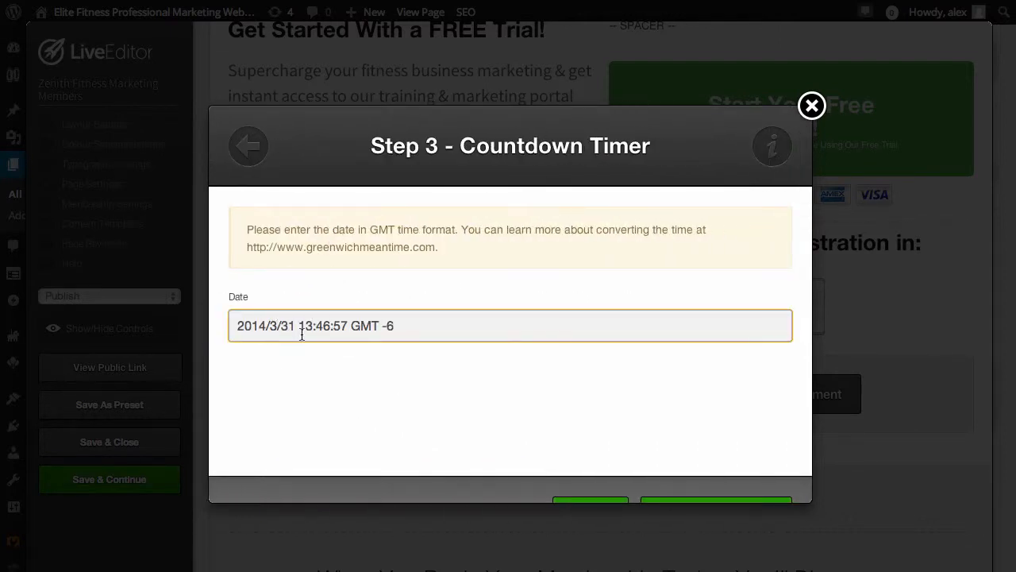
{"action": "key", "text": "BackSpace"}
{"action": "type", "text": "5/31 12"}
{"action": "key", "text": "BackSpace"}
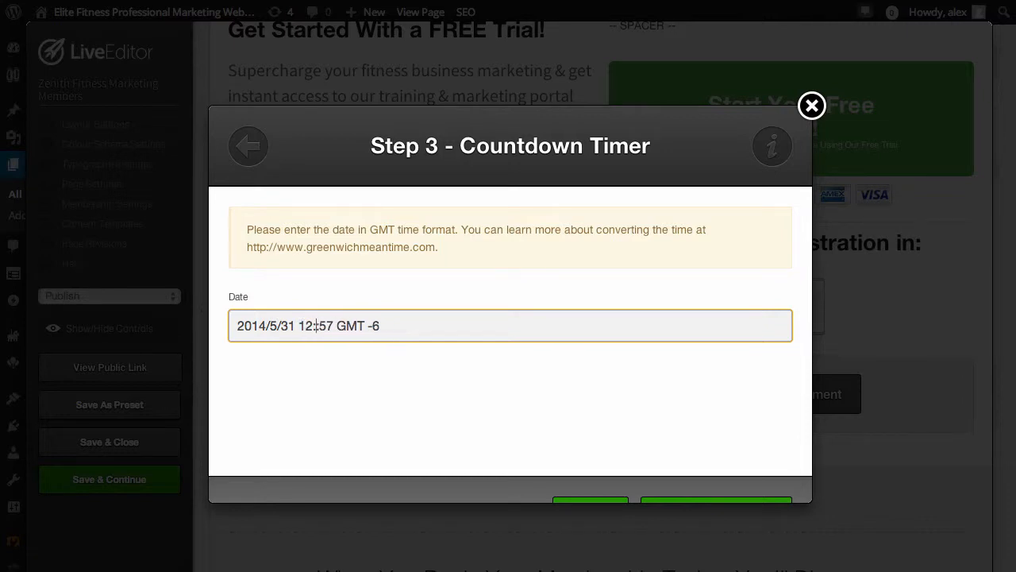
{"action": "type", "text": "30:"}
{"action": "scroll", "coordinate": [580, 401], "scroll_direction": "down", "scroll_amount": 2}
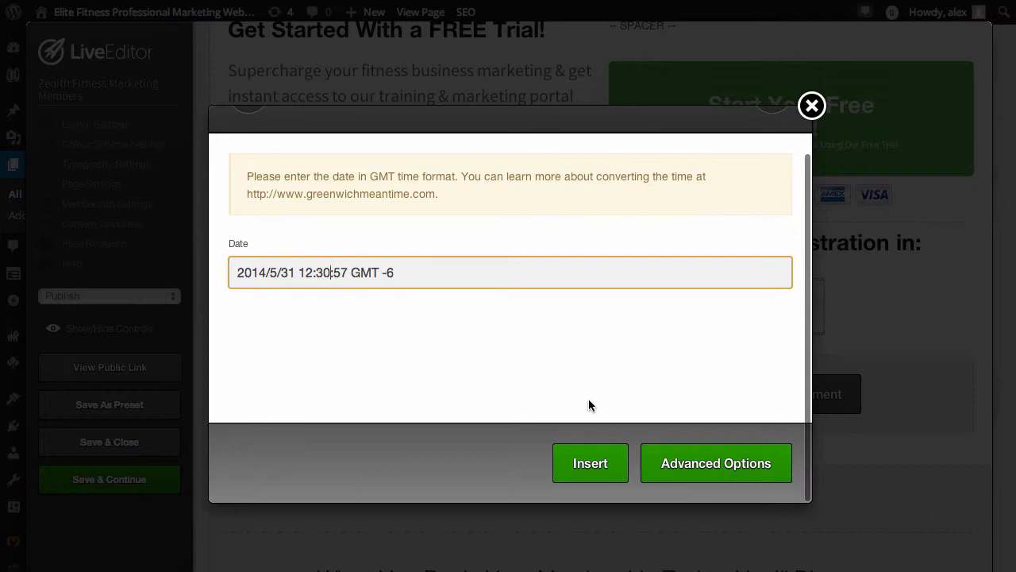
{"action": "left_click", "coordinate": [586, 463]}
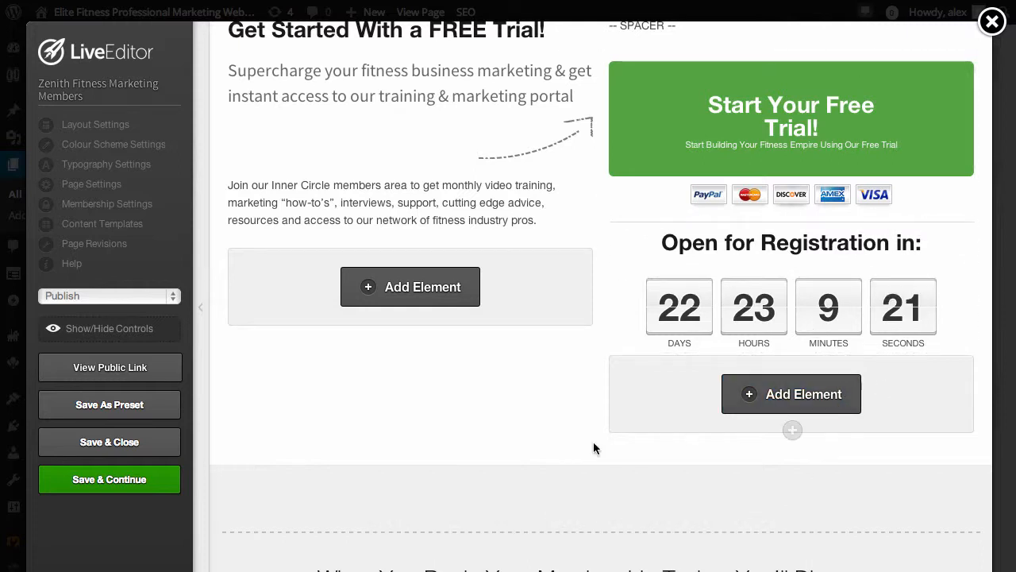
Save and close the members page in the Live Editor and look over the published page down to its free trial section
{"action": "left_click", "coordinate": [92, 442]}
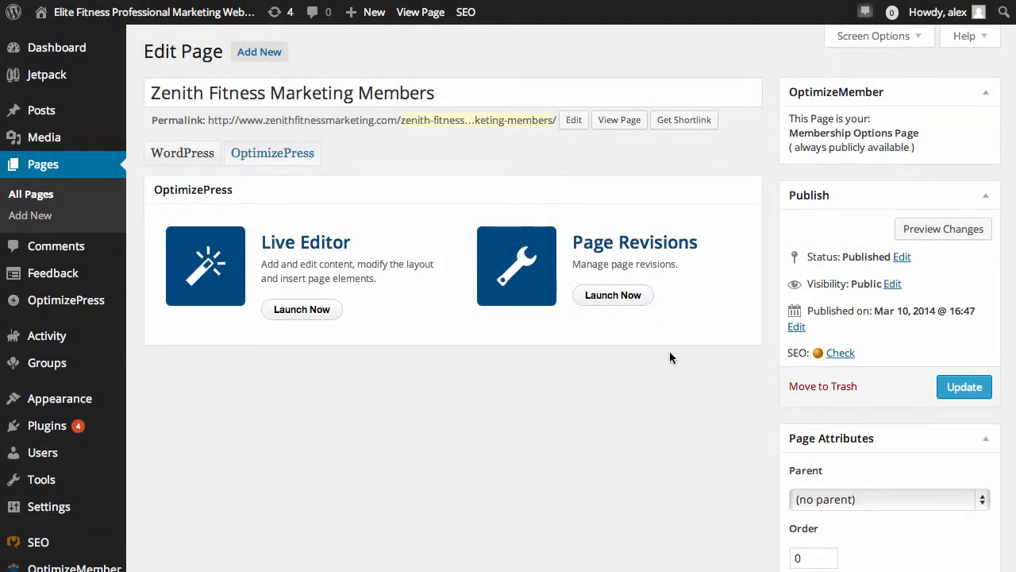
{"action": "scroll", "coordinate": [670, 358], "scroll_direction": "down", "scroll_amount": 10}
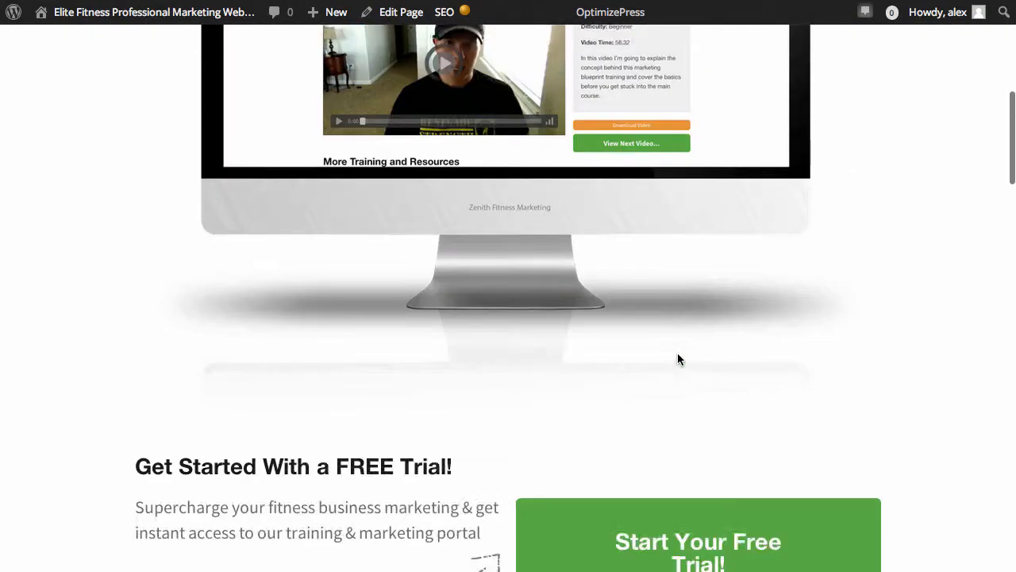
{"action": "scroll", "coordinate": [677, 354], "scroll_direction": "down", "scroll_amount": 5}
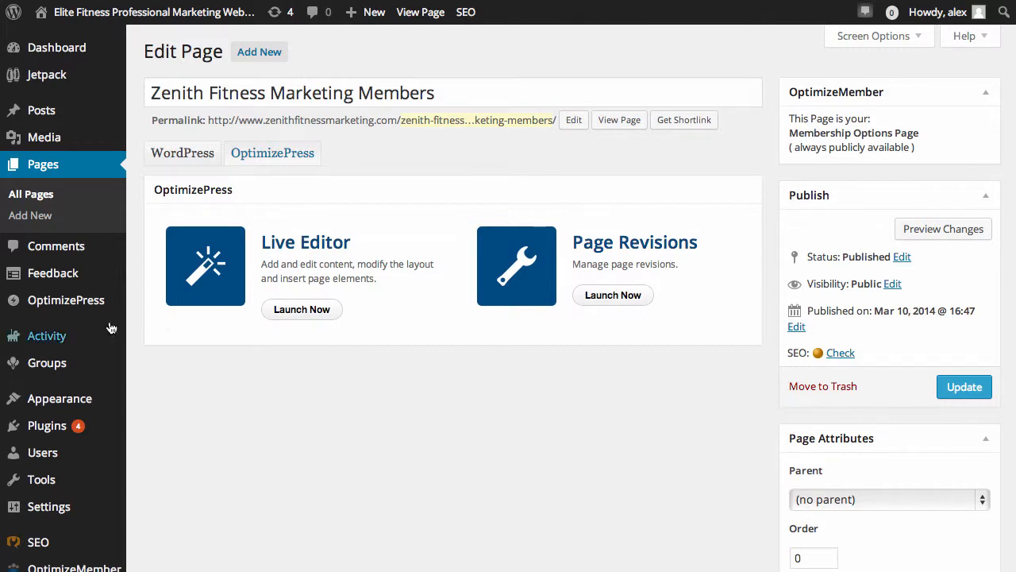
Start a new page in the OptimizePress Page Builder and name it "tester new one"
{"action": "mouse_move", "coordinate": [36, 307]}
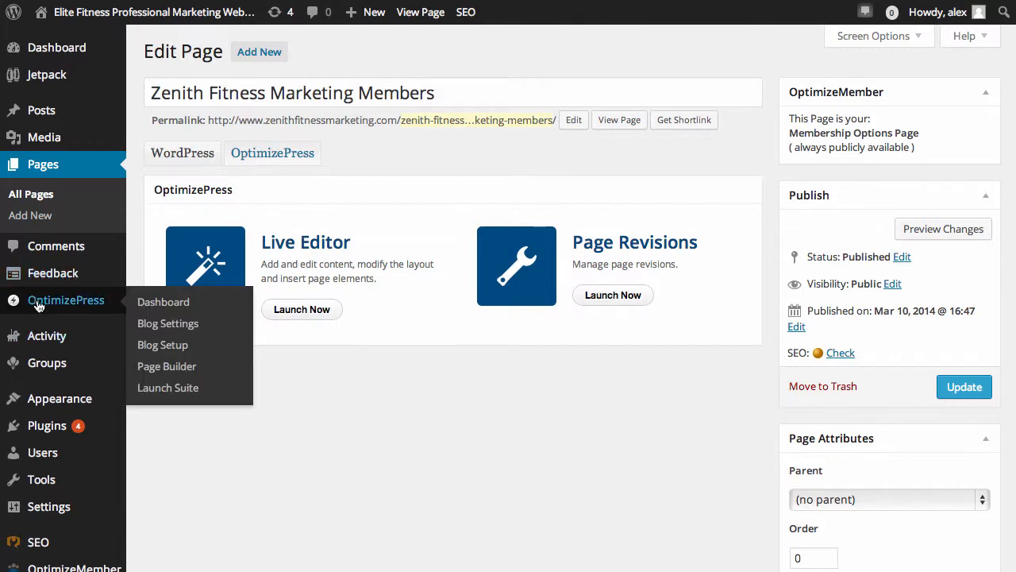
{"action": "left_click", "coordinate": [156, 370]}
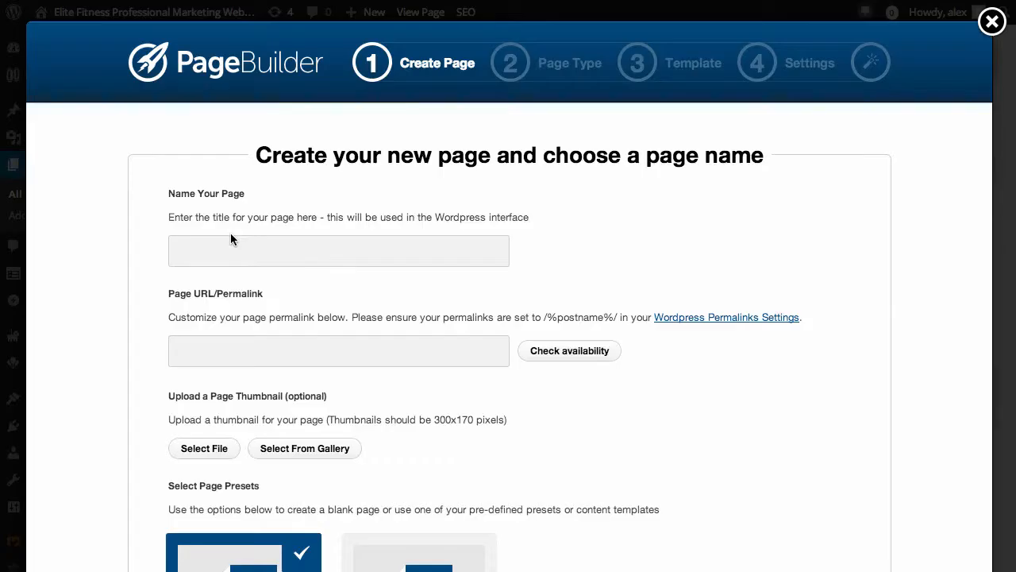
{"action": "type", "text": "tester new one"}
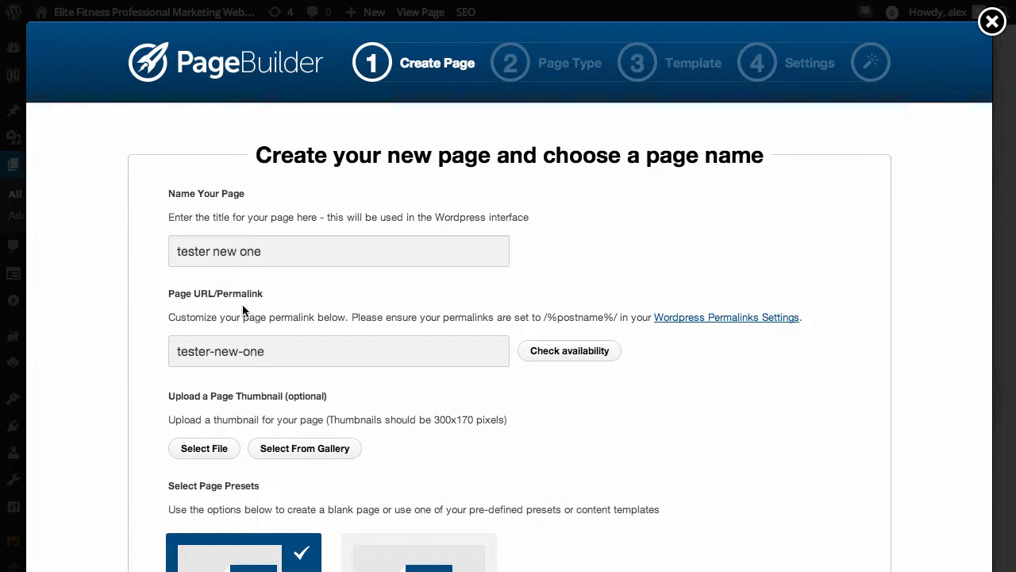
Set the new page's permalink to tester-new-one-Thursday and check its availability
{"action": "left_click_drag", "start_coordinate": [275, 349], "coordinate": [170, 349]}
{"action": "left_click", "coordinate": [303, 353]}
{"action": "left_click", "coordinate": [572, 351]}
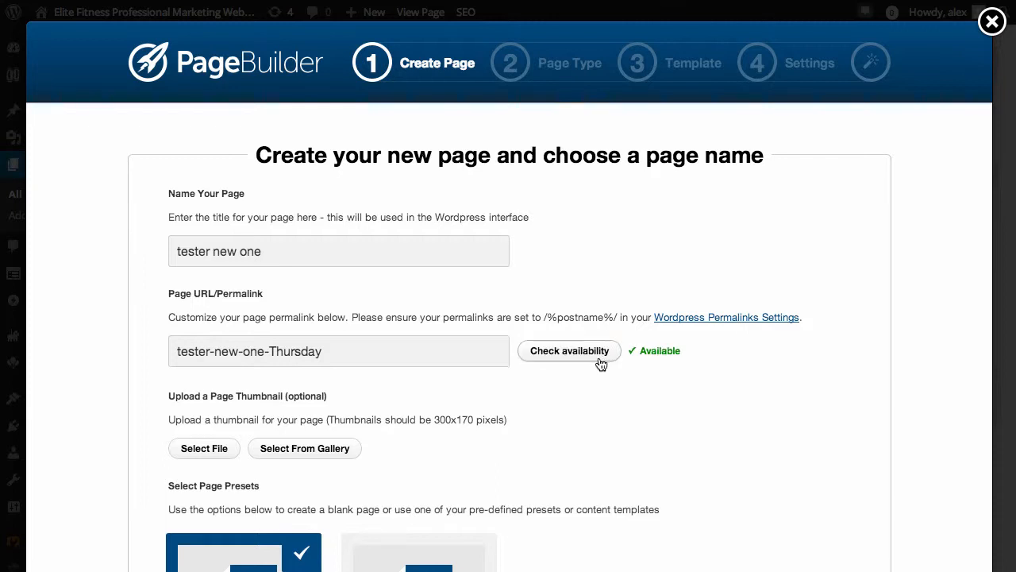
Choose to base the new page on a content template instead of a blank page
{"action": "scroll", "coordinate": [208, 453], "scroll_direction": "down", "scroll_amount": 3}
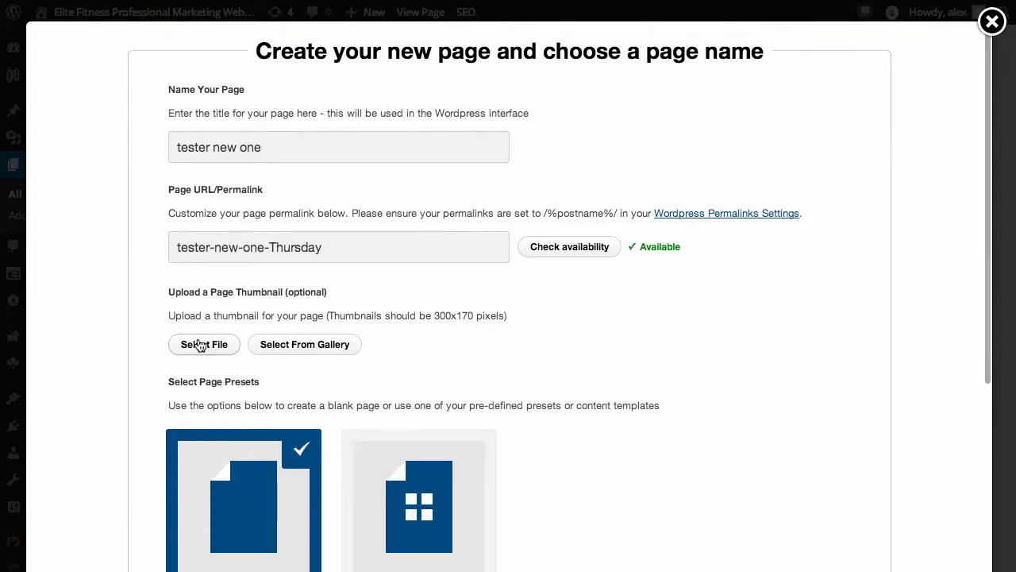
{"action": "scroll", "coordinate": [420, 381], "scroll_direction": "down", "scroll_amount": 5}
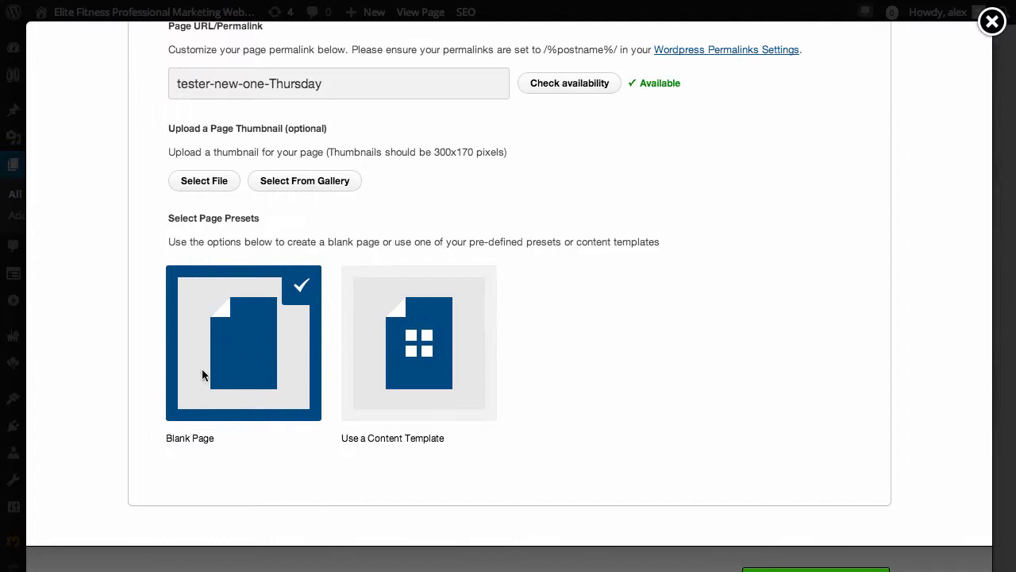
{"action": "left_click", "coordinate": [409, 359]}
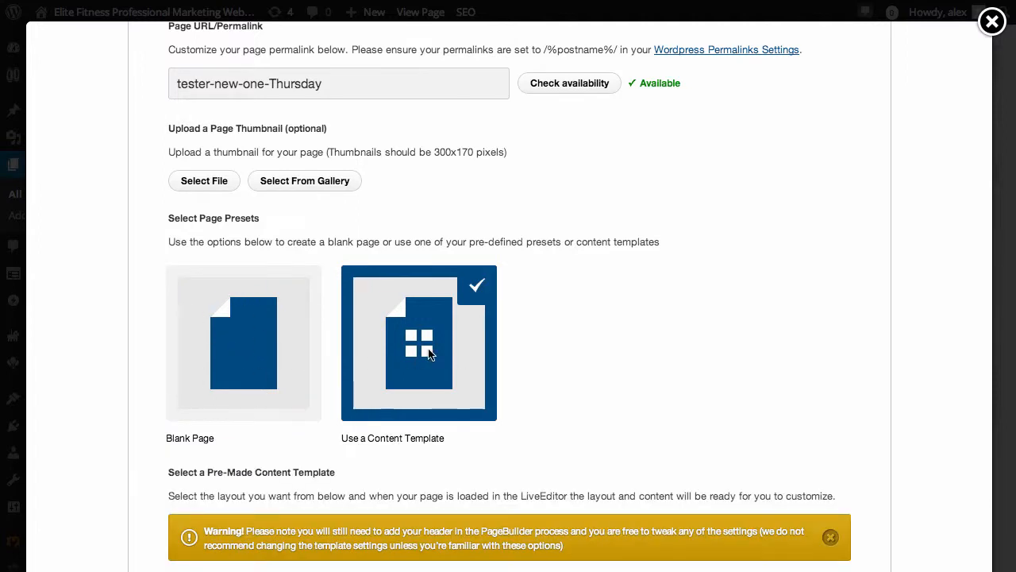
Browse the home and membership templates, trying Membership Lesson Page and Membership Lesson Page Clean Style
{"action": "scroll", "coordinate": [613, 344], "scroll_direction": "down", "scroll_amount": 12}
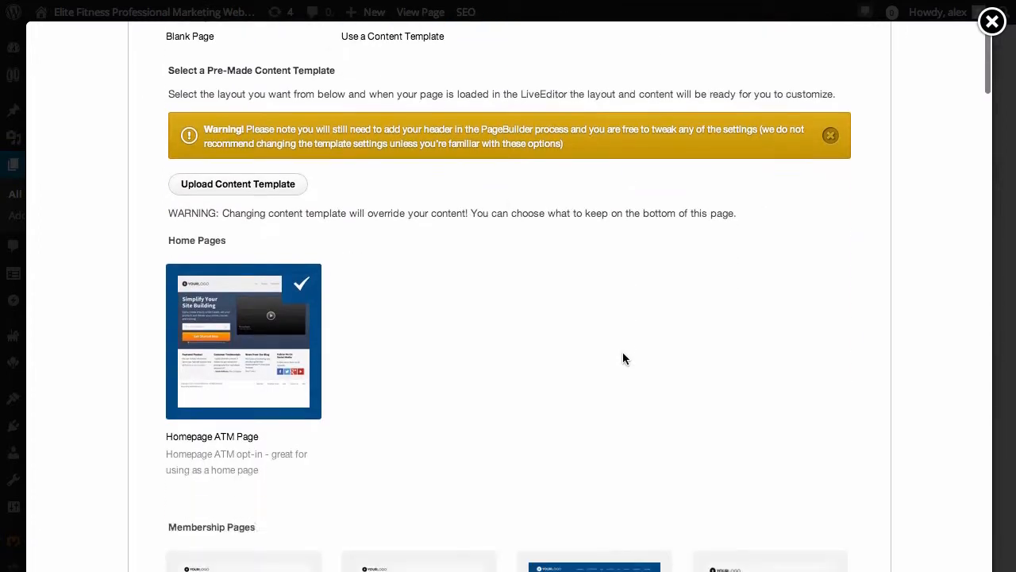
{"action": "scroll", "coordinate": [546, 468], "scroll_direction": "down", "scroll_amount": 1}
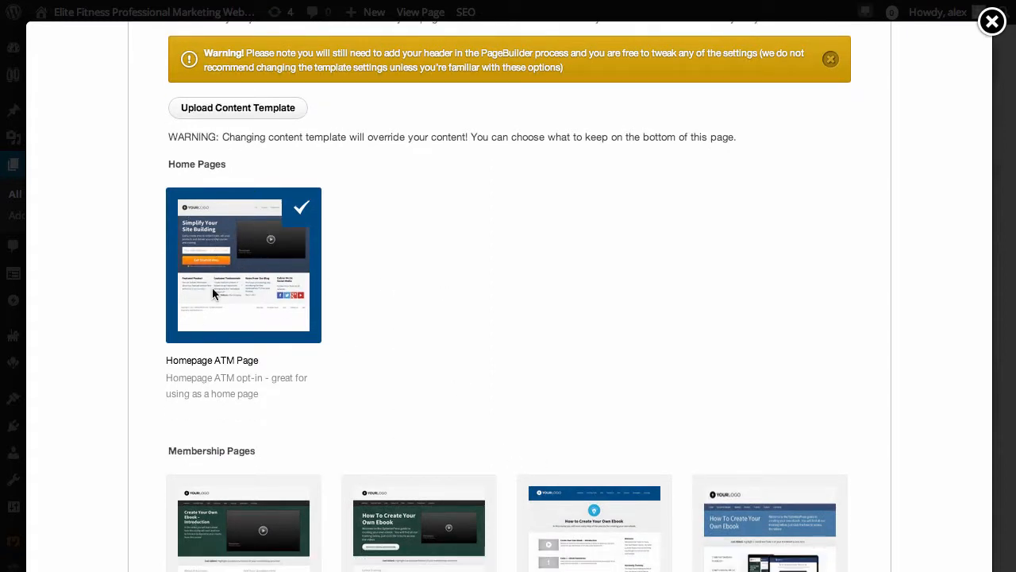
{"action": "scroll", "coordinate": [456, 343], "scroll_direction": "down", "scroll_amount": 6}
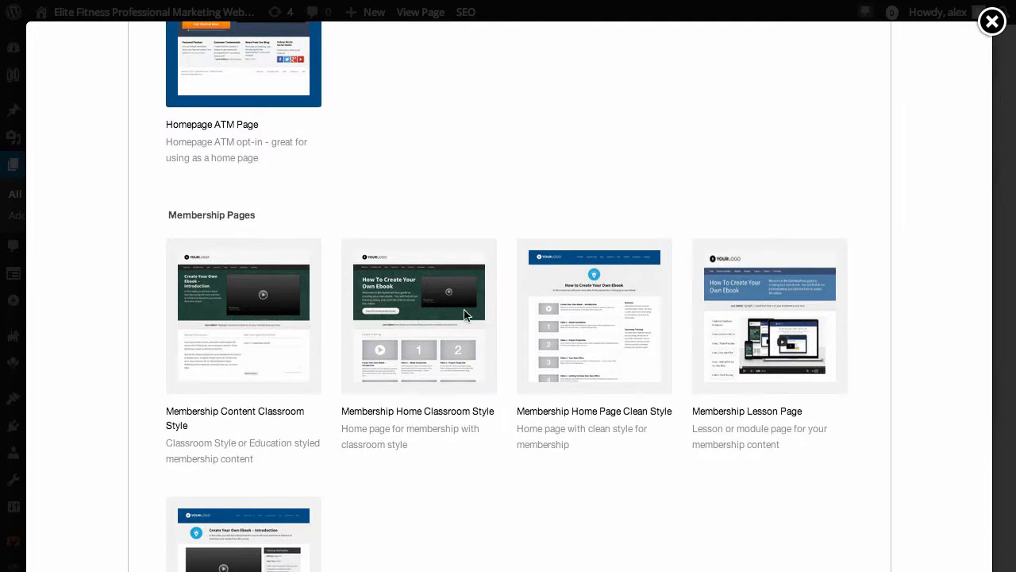
{"action": "left_click", "coordinate": [759, 333]}
{"action": "scroll", "coordinate": [803, 405], "scroll_direction": "down", "scroll_amount": 4}
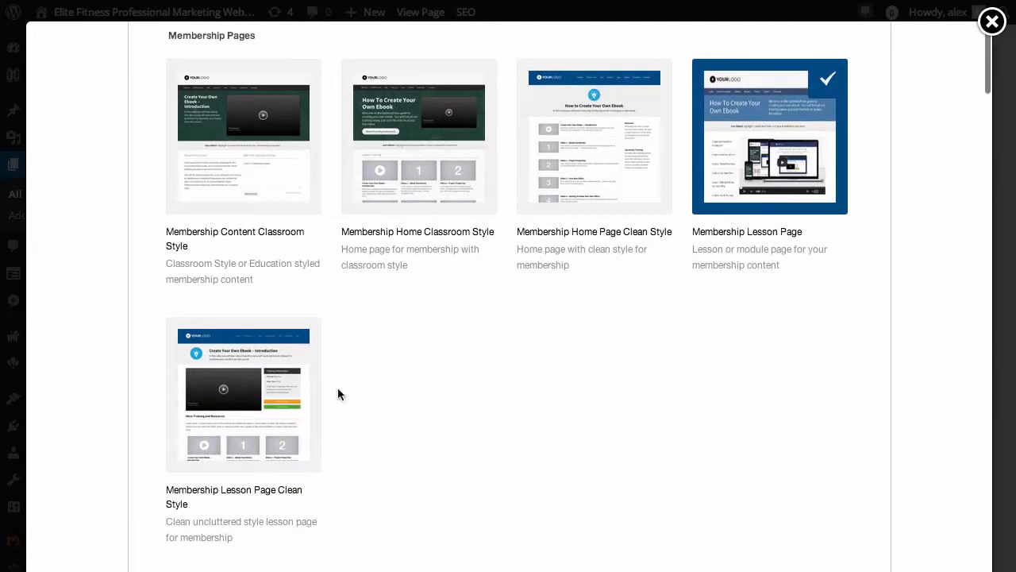
{"action": "left_click", "coordinate": [314, 393]}
{"action": "scroll", "coordinate": [517, 409], "scroll_direction": "down", "scroll_amount": 5}
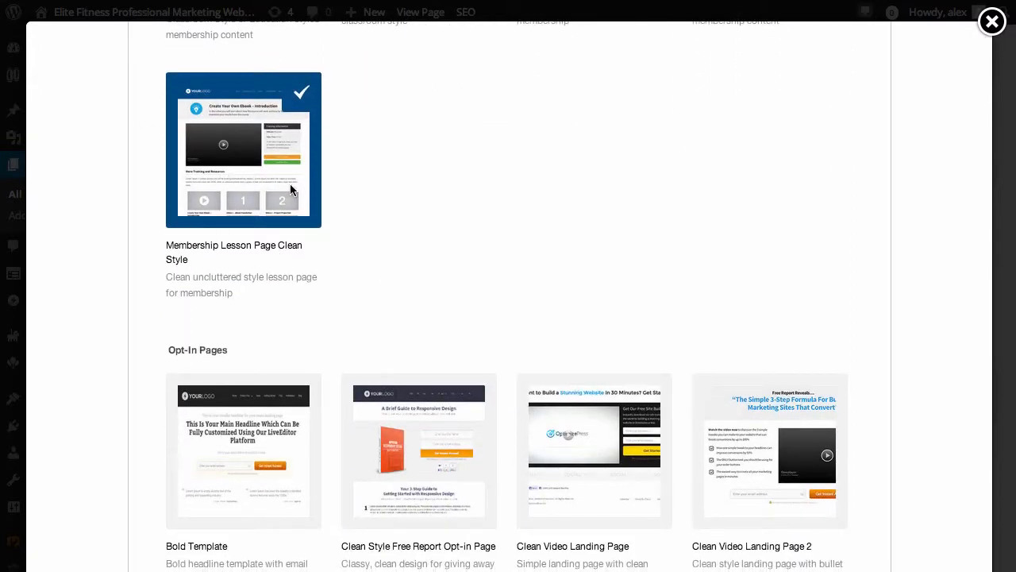
Browse the opt-in templates, trying Clean Style Free Report Opt-in Page, Clean Video Landing Page, Clean Video Landing Page 2 and Grey Optin
{"action": "scroll", "coordinate": [582, 294], "scroll_direction": "down", "scroll_amount": 2}
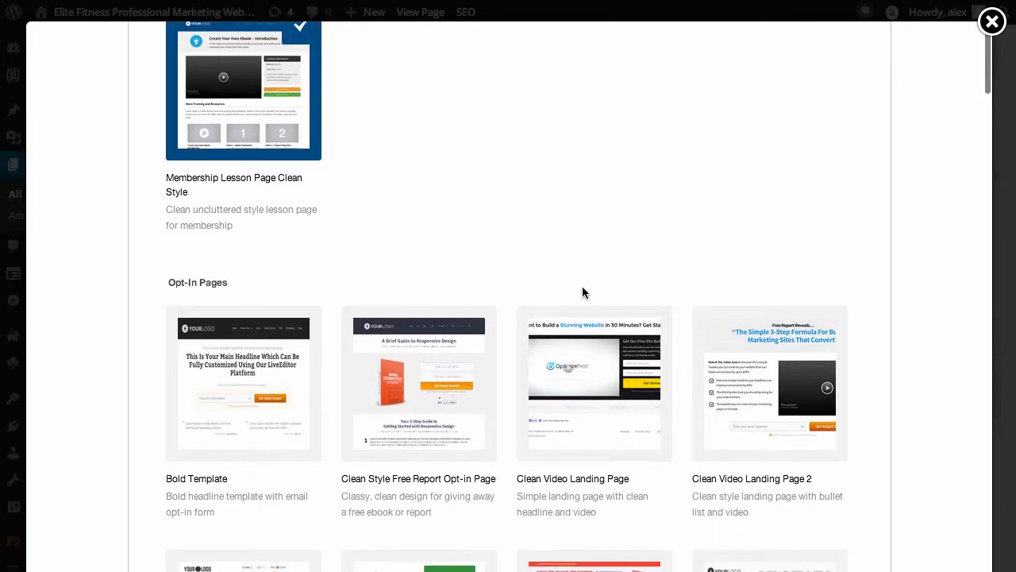
{"action": "scroll", "coordinate": [378, 397], "scroll_direction": "down", "scroll_amount": 1}
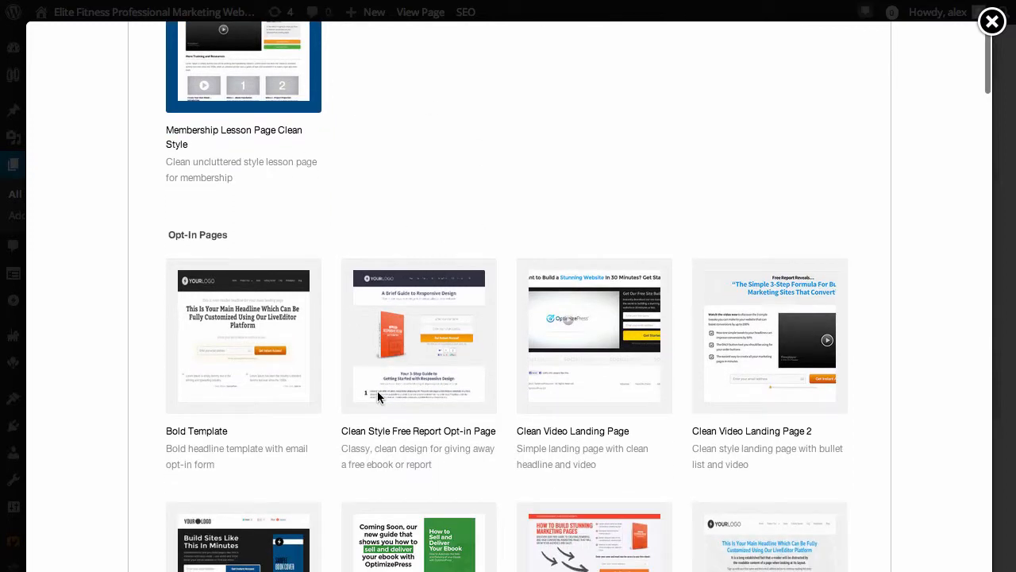
{"action": "scroll", "coordinate": [287, 355], "scroll_direction": "down", "scroll_amount": 3}
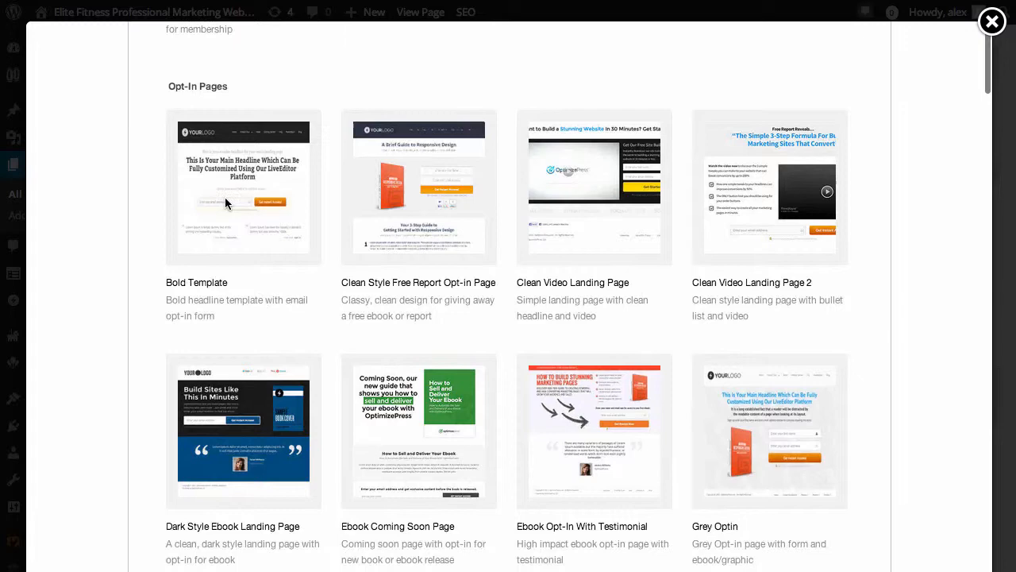
{"action": "left_click", "coordinate": [429, 204]}
{"action": "left_click", "coordinate": [597, 208]}
{"action": "left_click", "coordinate": [782, 209]}
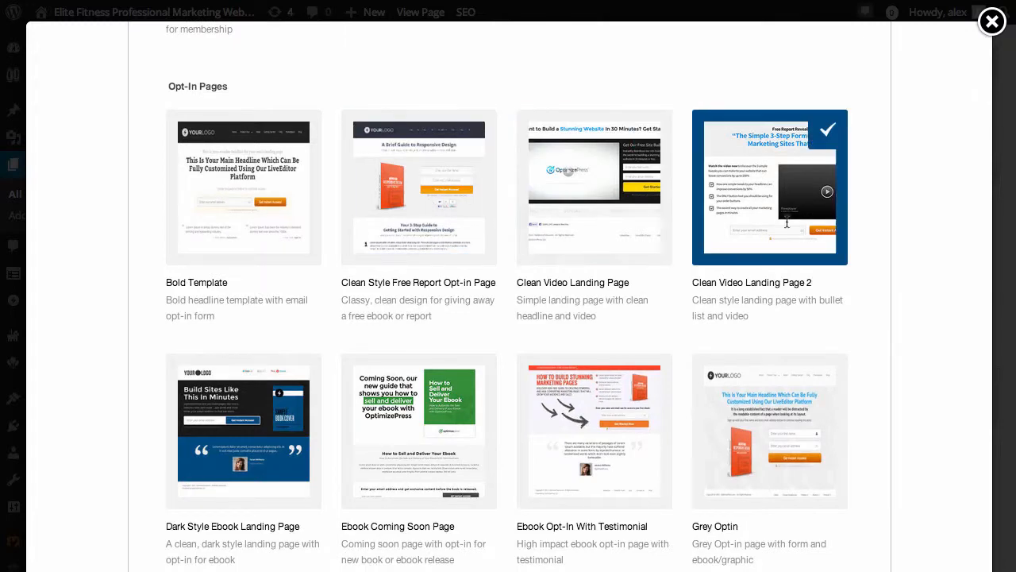
{"action": "left_click", "coordinate": [776, 442]}
{"action": "scroll", "coordinate": [738, 445], "scroll_direction": "down", "scroll_amount": 4}
{"action": "scroll", "coordinate": [699, 443], "scroll_direction": "down", "scroll_amount": 5}
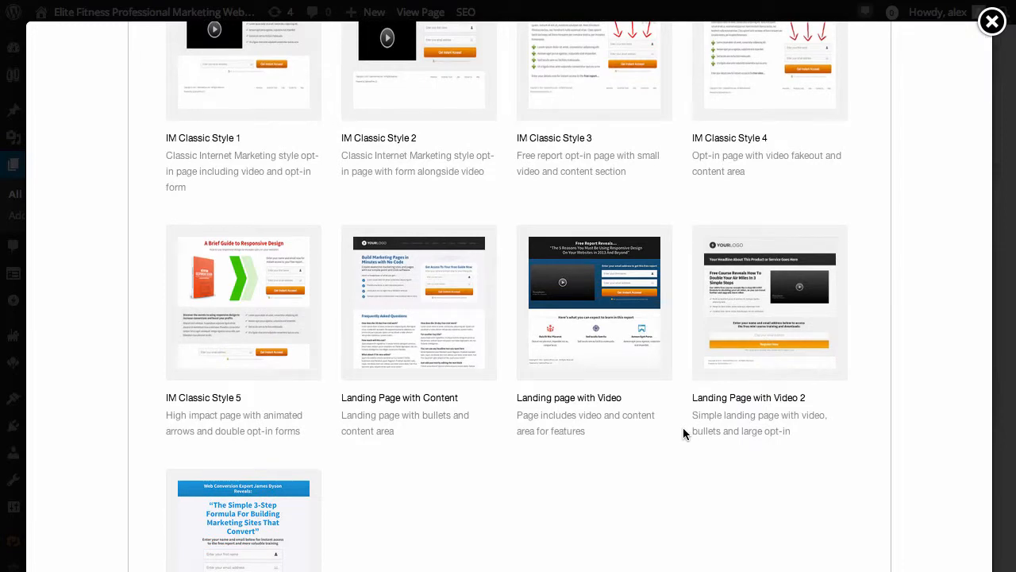
Try the Help & Faq Page, Modern Style Download 2 and Modern Style Download 1 templates among the other pages
{"action": "scroll", "coordinate": [598, 417], "scroll_direction": "down", "scroll_amount": 7}
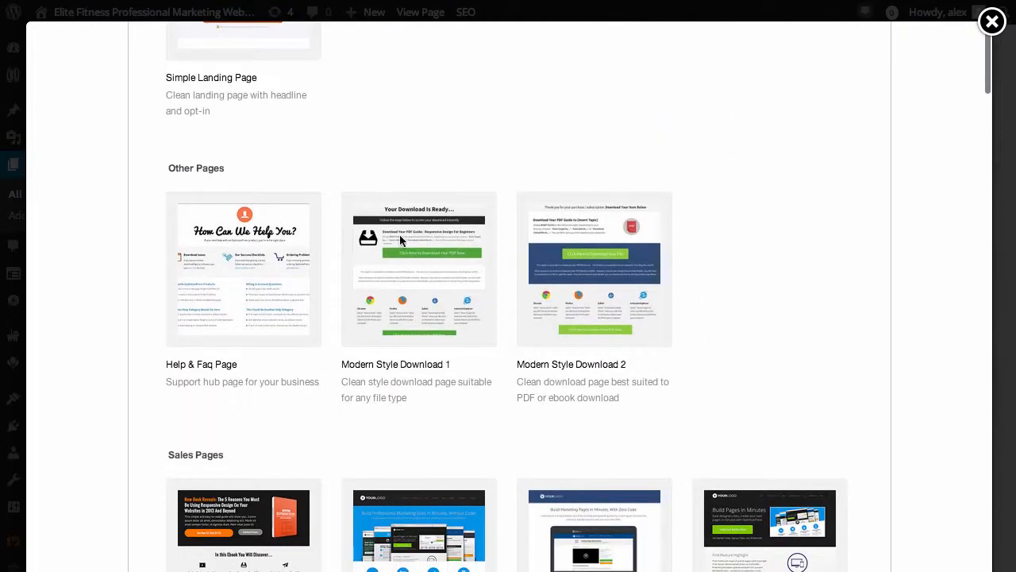
{"action": "left_click", "coordinate": [241, 269]}
{"action": "left_click", "coordinate": [573, 268]}
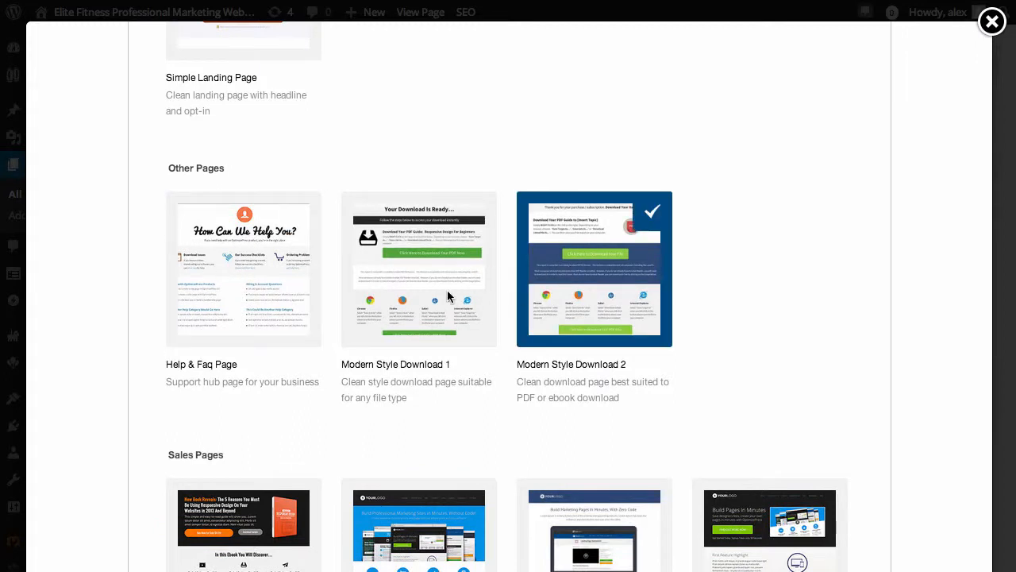
{"action": "left_click", "coordinate": [467, 269]}
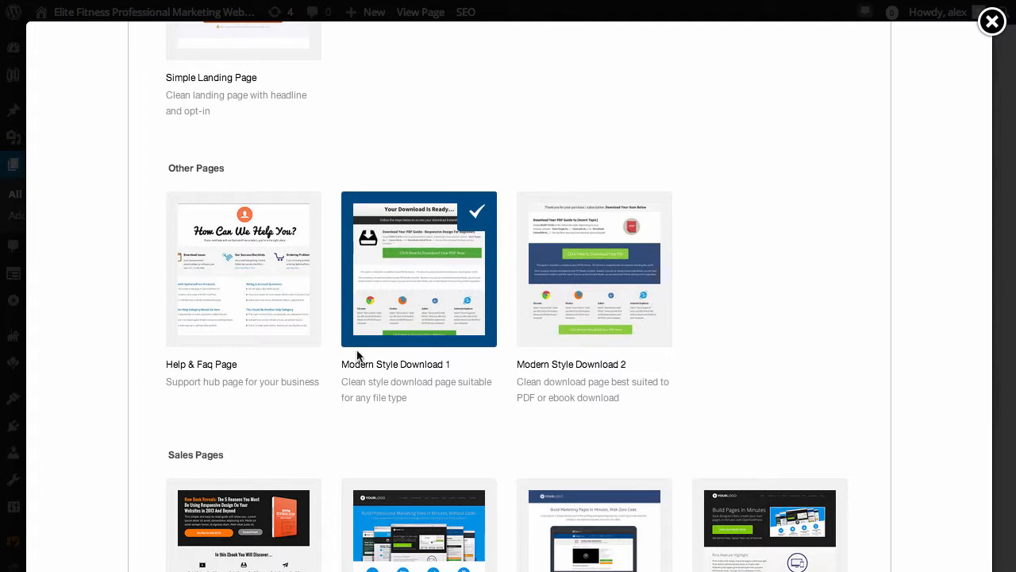
Review the sales and webinar templates and select Flat Style Sales Page as the new page's content template
{"action": "scroll", "coordinate": [542, 397], "scroll_direction": "down", "scroll_amount": 4}
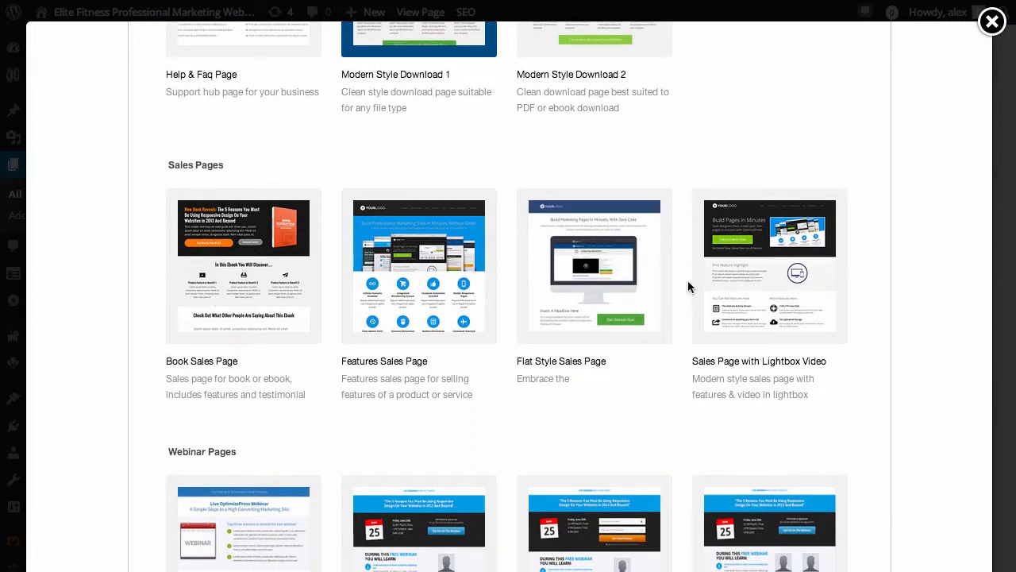
{"action": "scroll", "coordinate": [513, 307], "scroll_direction": "down", "scroll_amount": 5}
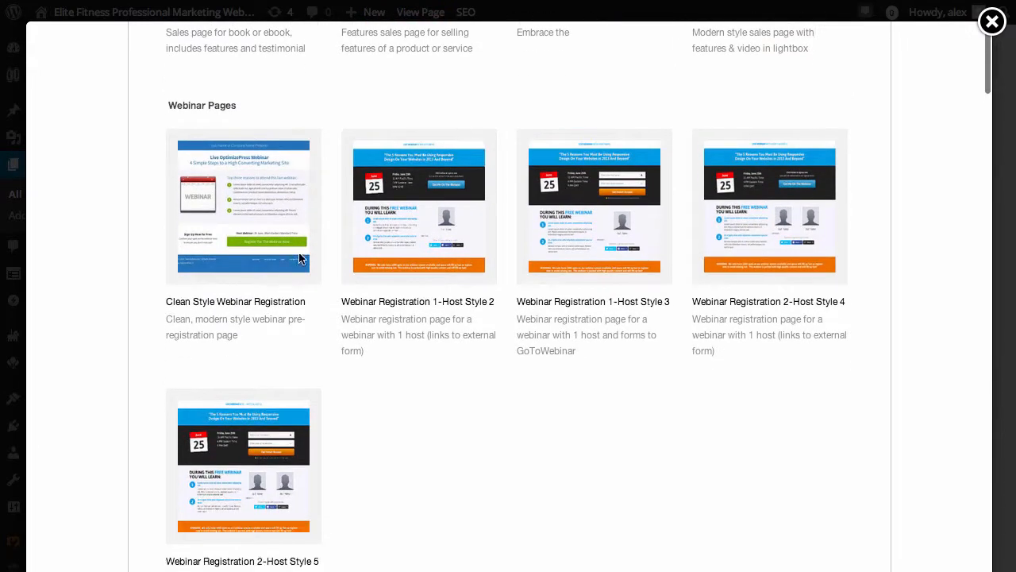
{"action": "scroll", "coordinate": [300, 259], "scroll_direction": "down", "scroll_amount": 2}
{"action": "scroll", "coordinate": [697, 285], "scroll_direction": "up", "scroll_amount": 9}
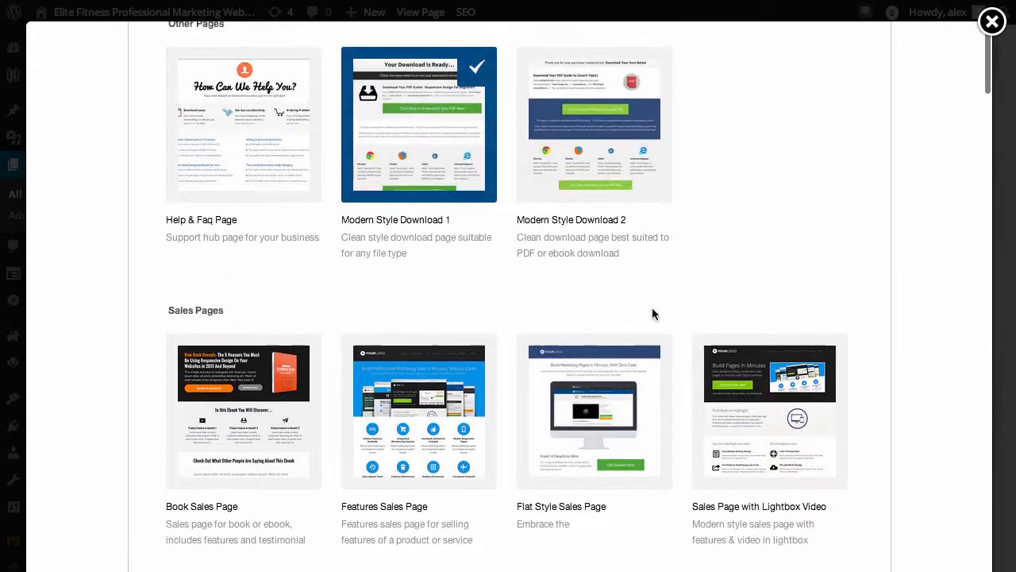
{"action": "scroll", "coordinate": [503, 419], "scroll_direction": "up", "scroll_amount": 8}
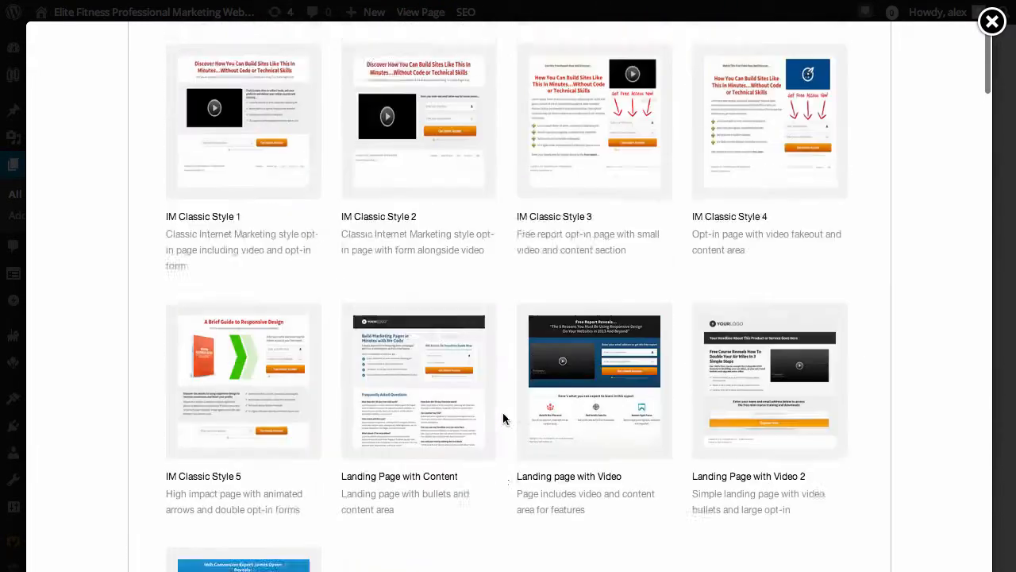
{"action": "scroll", "coordinate": [504, 418], "scroll_direction": "up", "scroll_amount": 10}
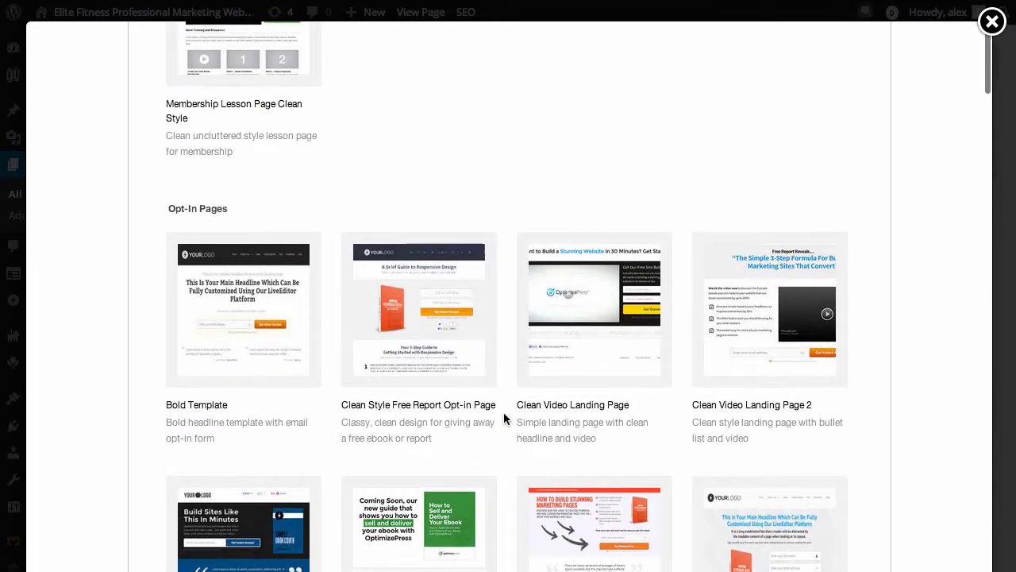
{"action": "scroll", "coordinate": [504, 418], "scroll_direction": "down", "scroll_amount": 20}
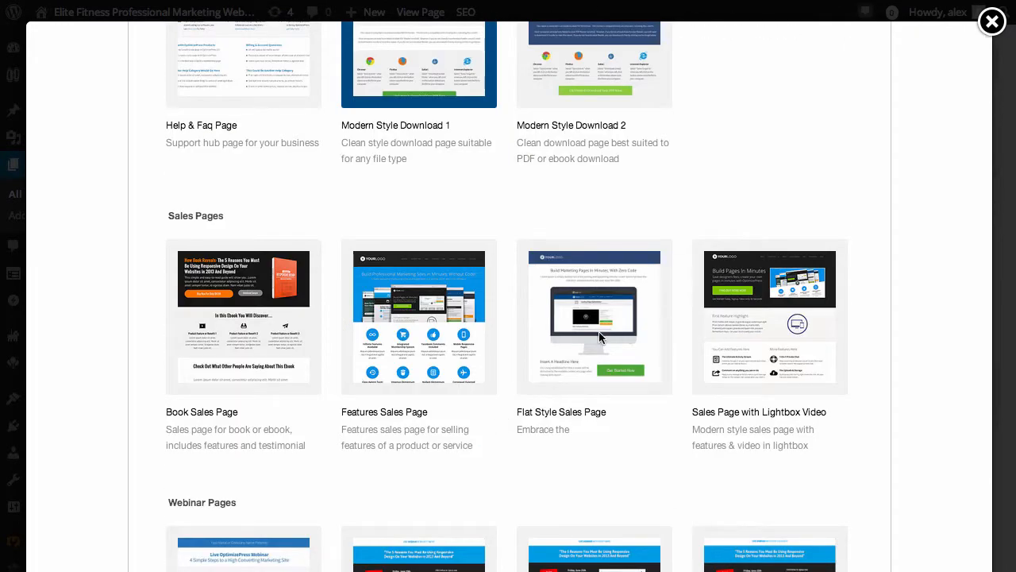
{"action": "left_click", "coordinate": [588, 314]}
{"action": "scroll", "coordinate": [703, 366], "scroll_direction": "down", "scroll_amount": 5}
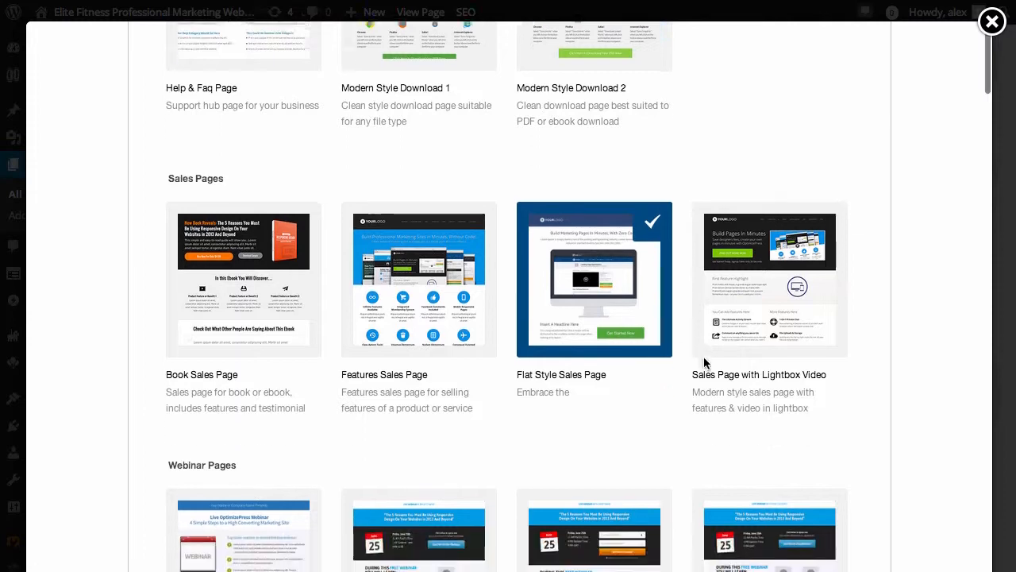
{"action": "scroll", "coordinate": [738, 376], "scroll_direction": "down", "scroll_amount": 3}
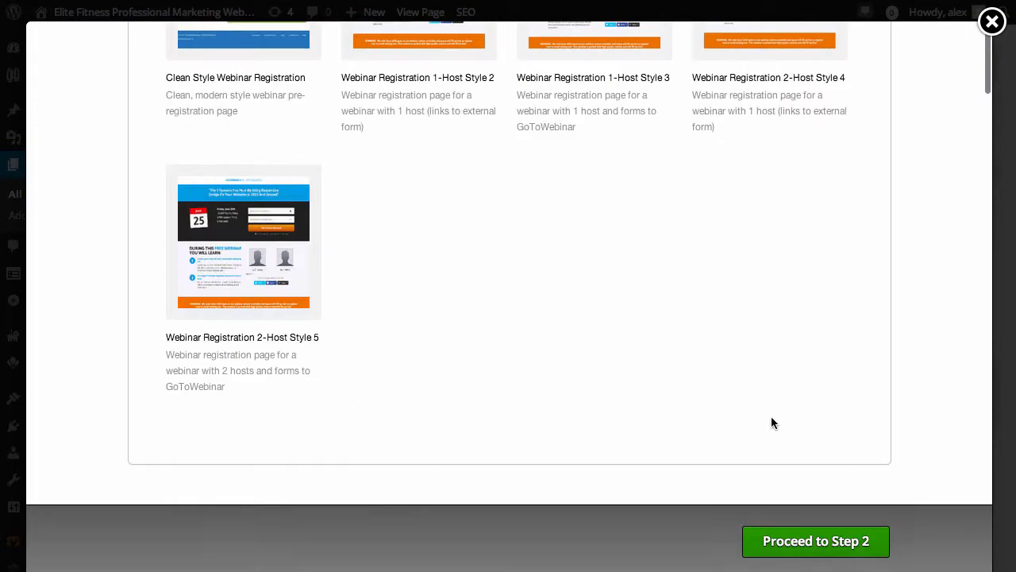
Create the new page from the selected template and review its headline, monitor image and call-to-action rows in the Live Editor
{"action": "left_click", "coordinate": [830, 543]}
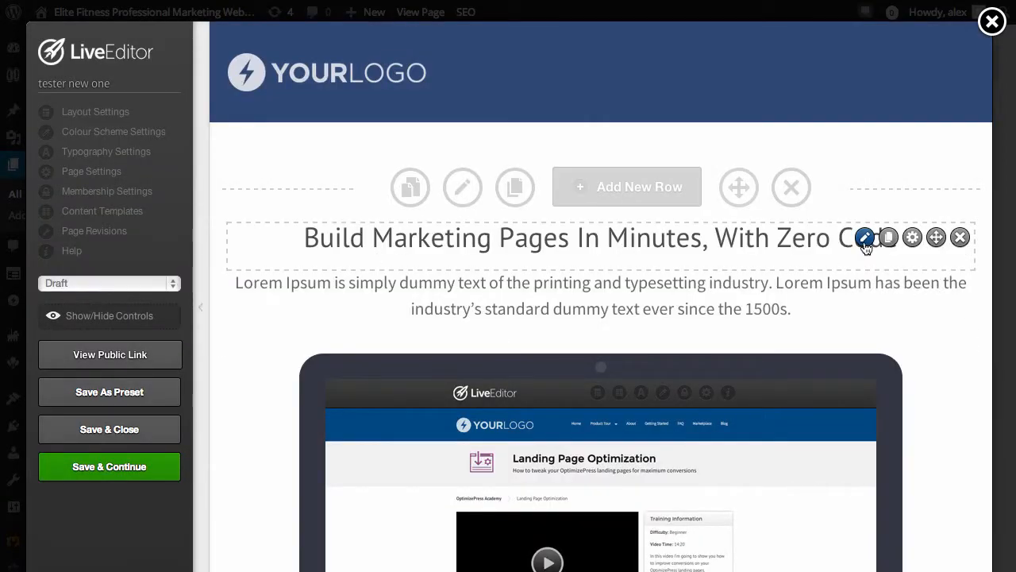
{"action": "scroll", "coordinate": [776, 318], "scroll_direction": "down", "scroll_amount": 5}
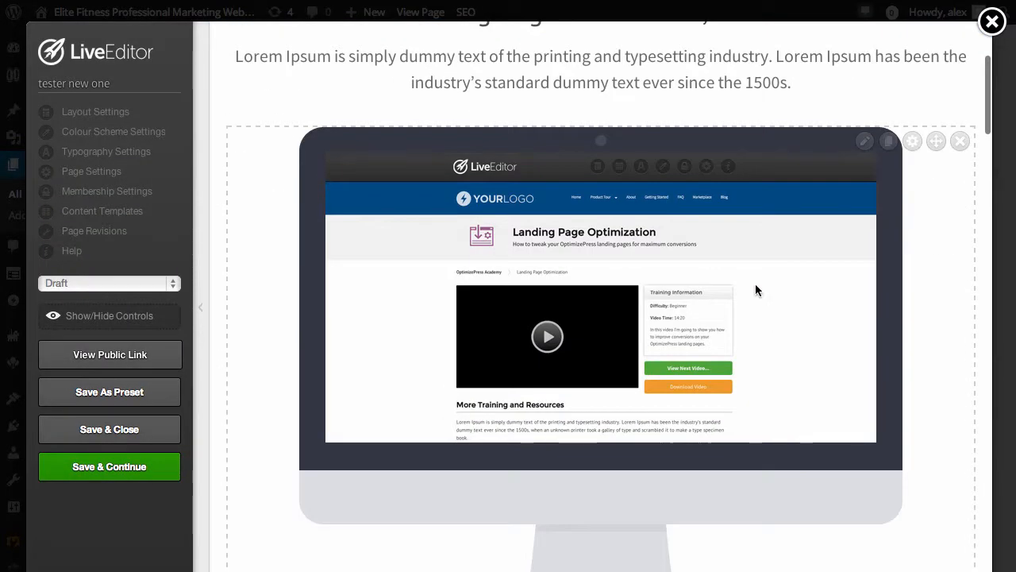
{"action": "scroll", "coordinate": [674, 328], "scroll_direction": "down", "scroll_amount": 4}
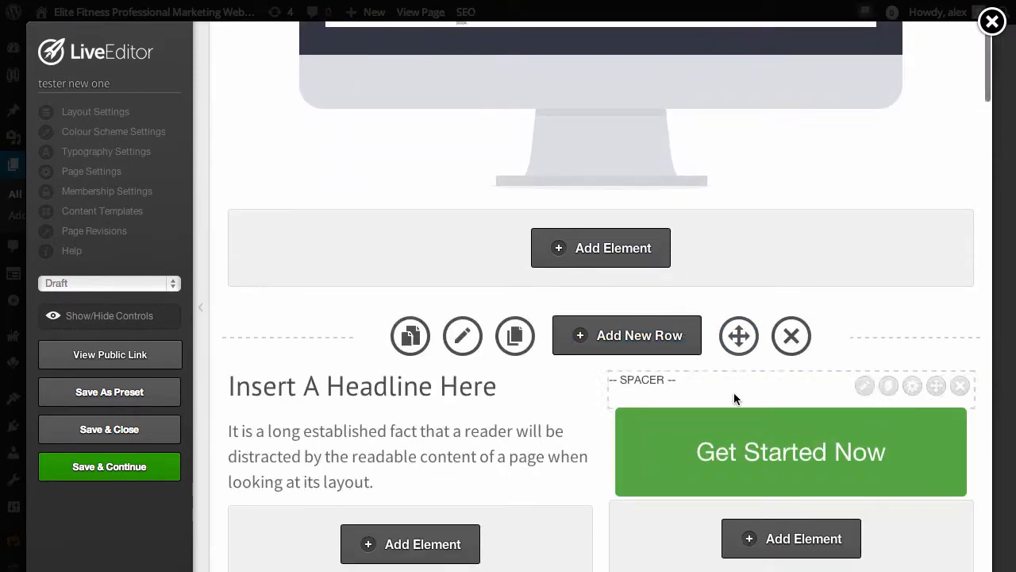
{"action": "scroll", "coordinate": [771, 452], "scroll_direction": "down", "scroll_amount": 3}
{"action": "scroll", "coordinate": [724, 370], "scroll_direction": "up", "scroll_amount": 10}
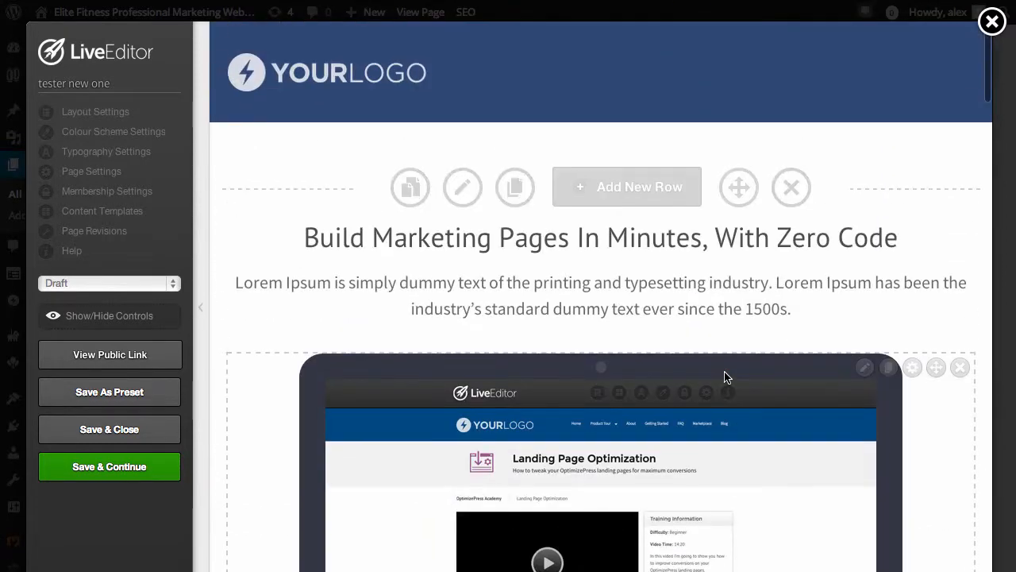
{"action": "scroll", "coordinate": [725, 376], "scroll_direction": "down", "scroll_amount": 5}
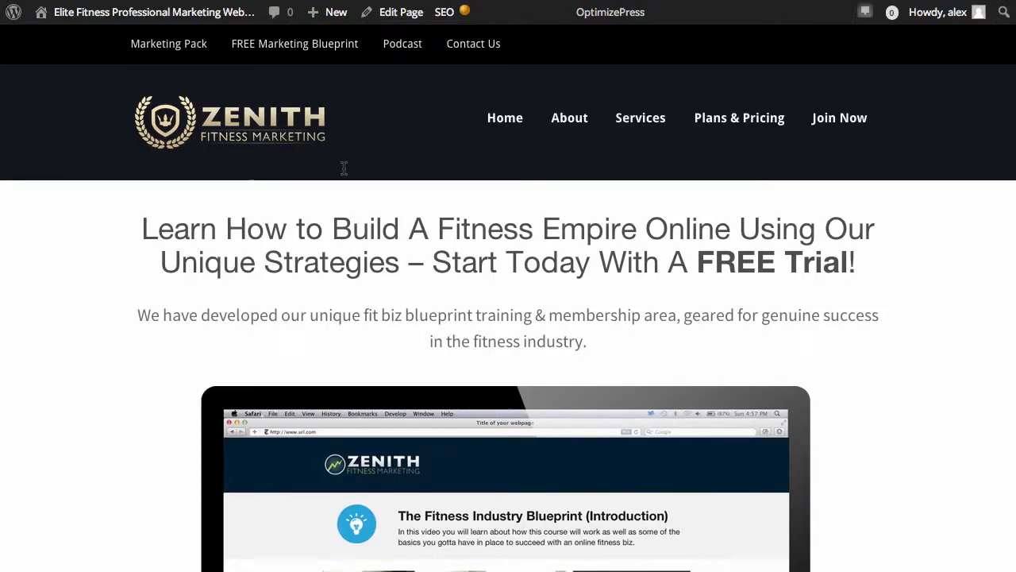
Compare the published members sales page with the new template page, examining its headline, feature, device image and icon sections
{"action": "scroll", "coordinate": [417, 224], "scroll_direction": "down", "scroll_amount": 7}
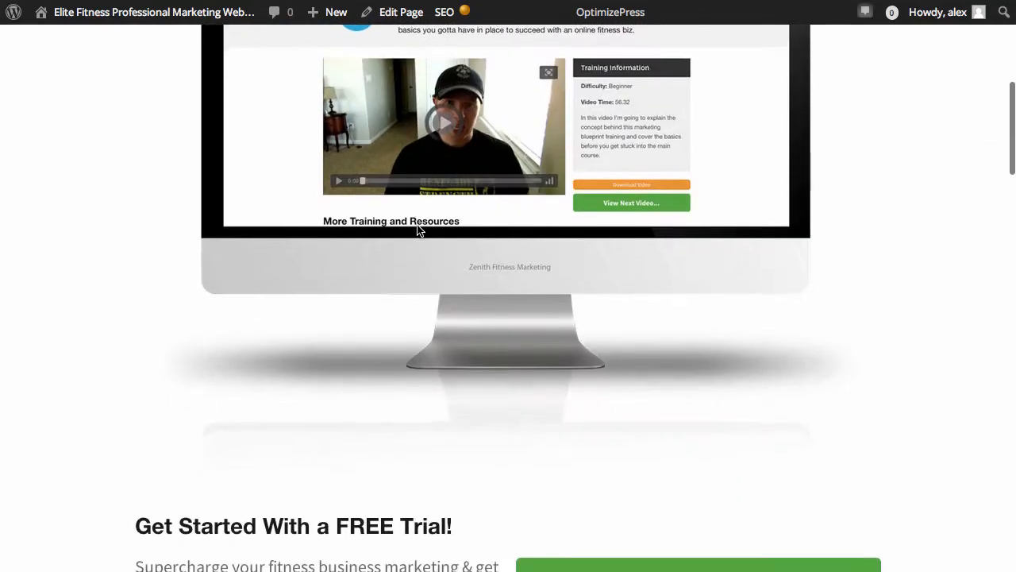
{"action": "scroll", "coordinate": [418, 229], "scroll_direction": "down", "scroll_amount": 3}
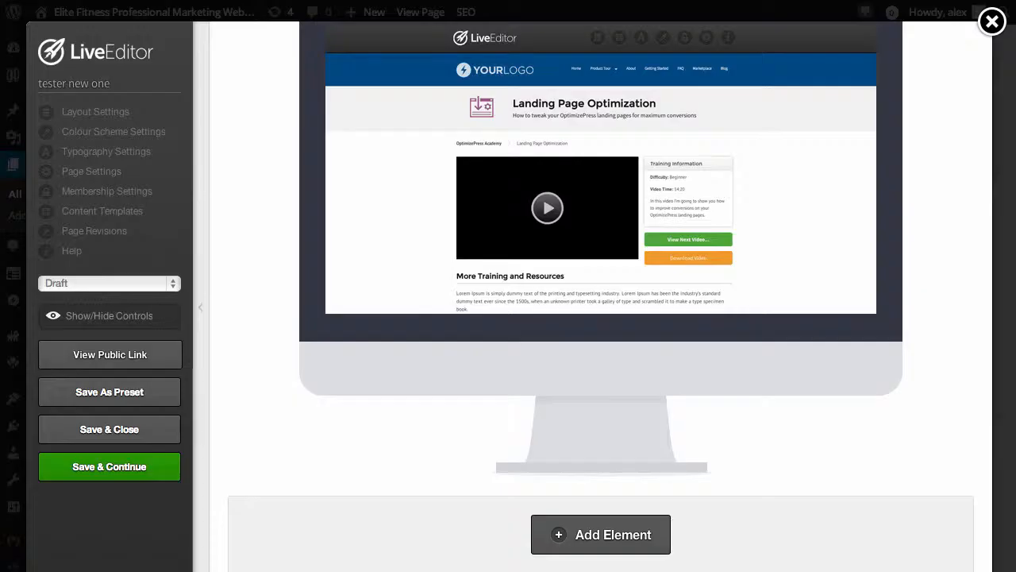
{"action": "scroll", "coordinate": [471, 223], "scroll_direction": "down", "scroll_amount": 6}
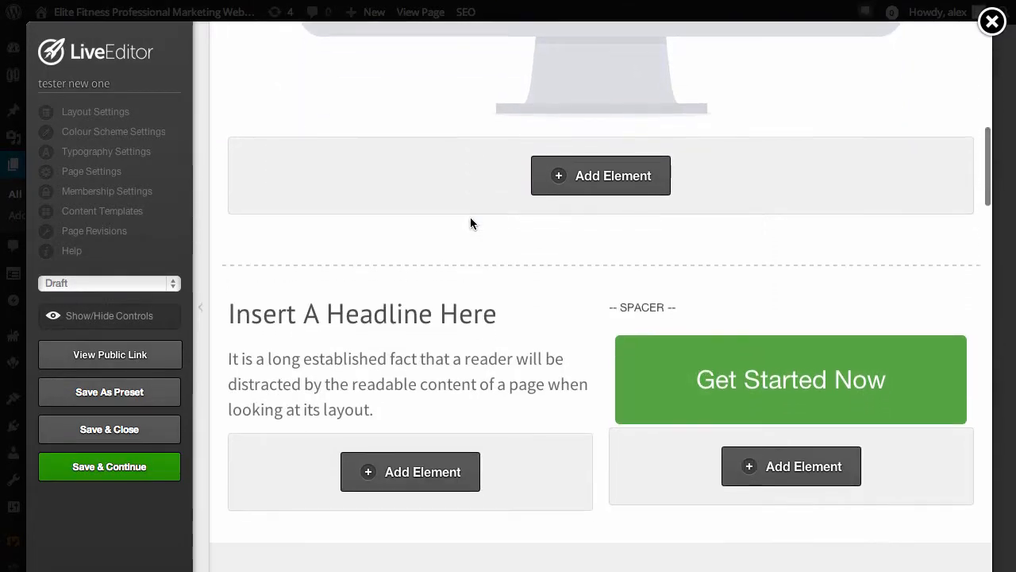
{"action": "scroll", "coordinate": [771, 257], "scroll_direction": "down", "scroll_amount": 5}
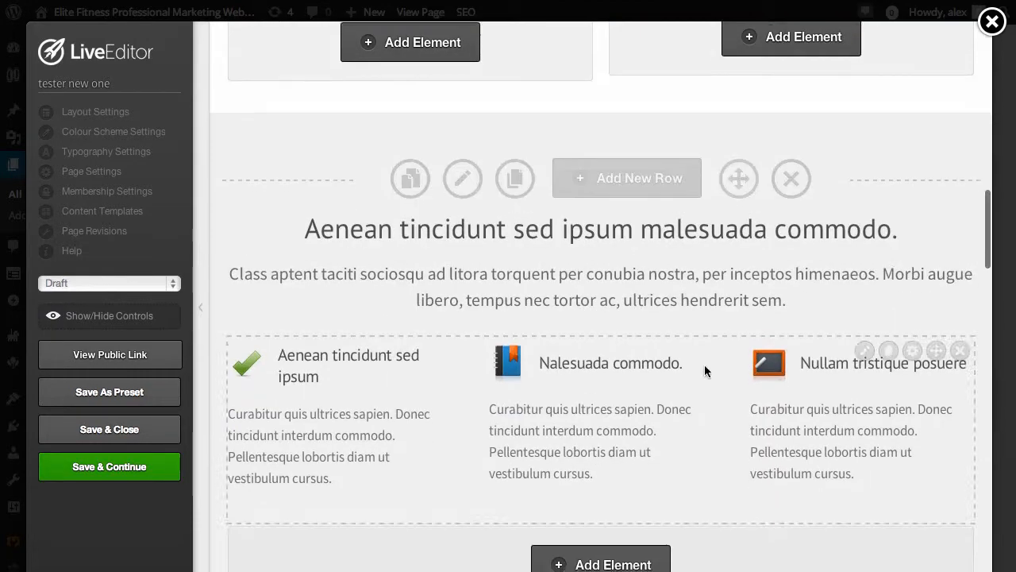
{"action": "scroll", "coordinate": [436, 356], "scroll_direction": "down", "scroll_amount": 7}
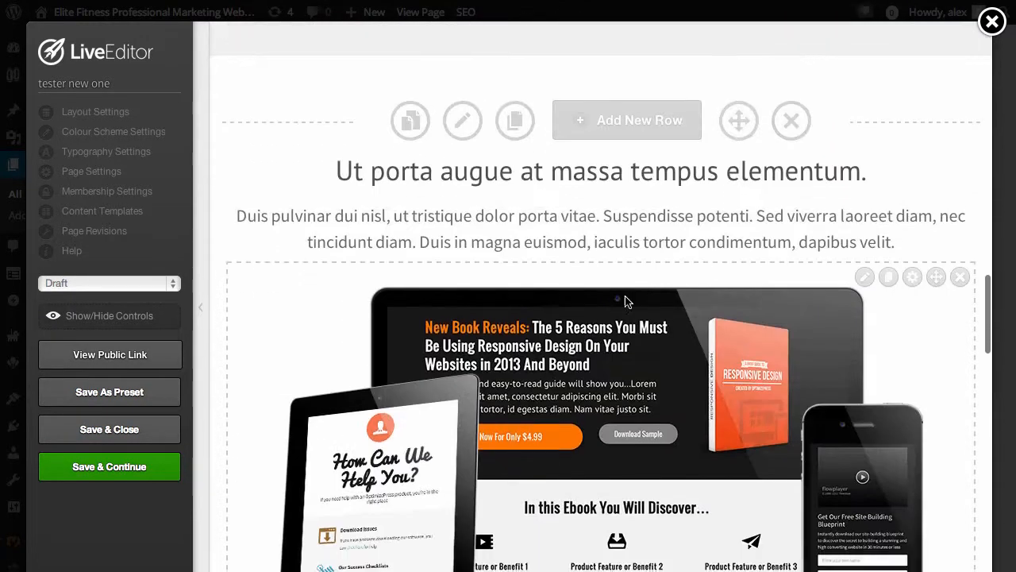
{"action": "scroll", "coordinate": [642, 462], "scroll_direction": "down", "scroll_amount": 10}
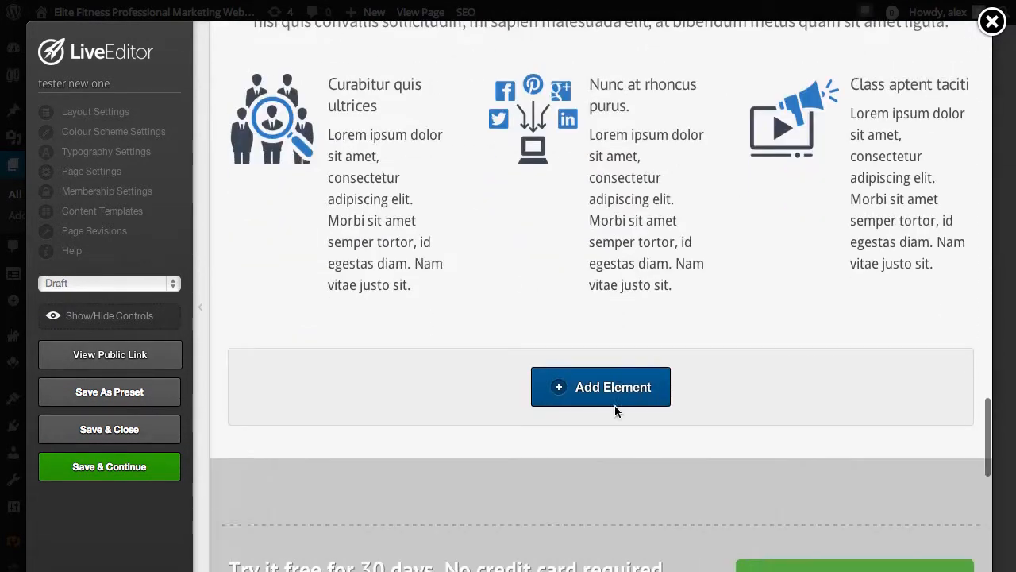
{"action": "scroll", "coordinate": [617, 404], "scroll_direction": "down", "scroll_amount": 1}
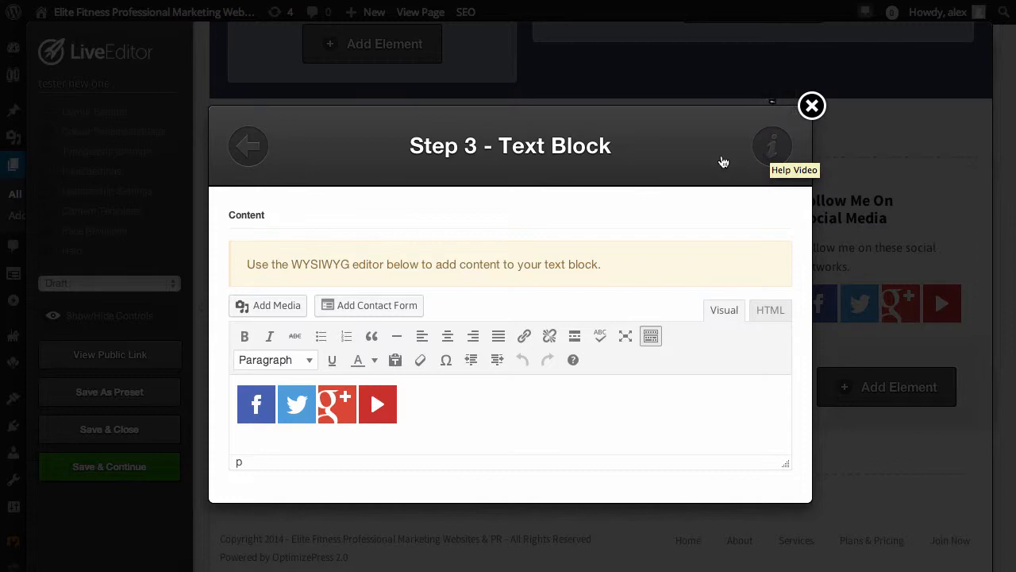
Close the social media text block's settings and review the new page's opt-in form and footer columns
{"action": "left_click", "coordinate": [811, 105]}
{"action": "scroll", "coordinate": [439, 406], "scroll_direction": "up", "scroll_amount": 7}
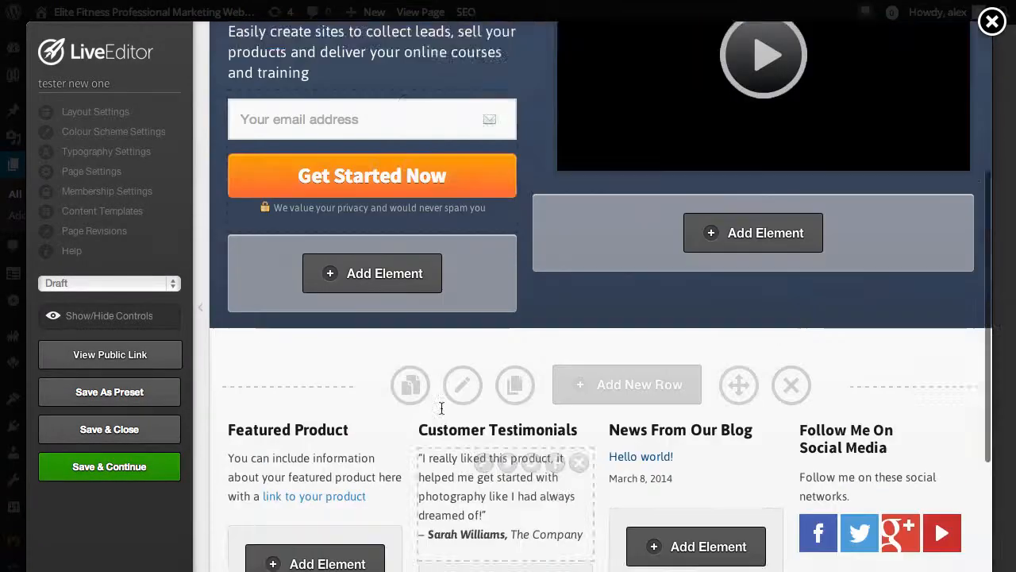
{"action": "scroll", "coordinate": [438, 393], "scroll_direction": "down", "scroll_amount": 2}
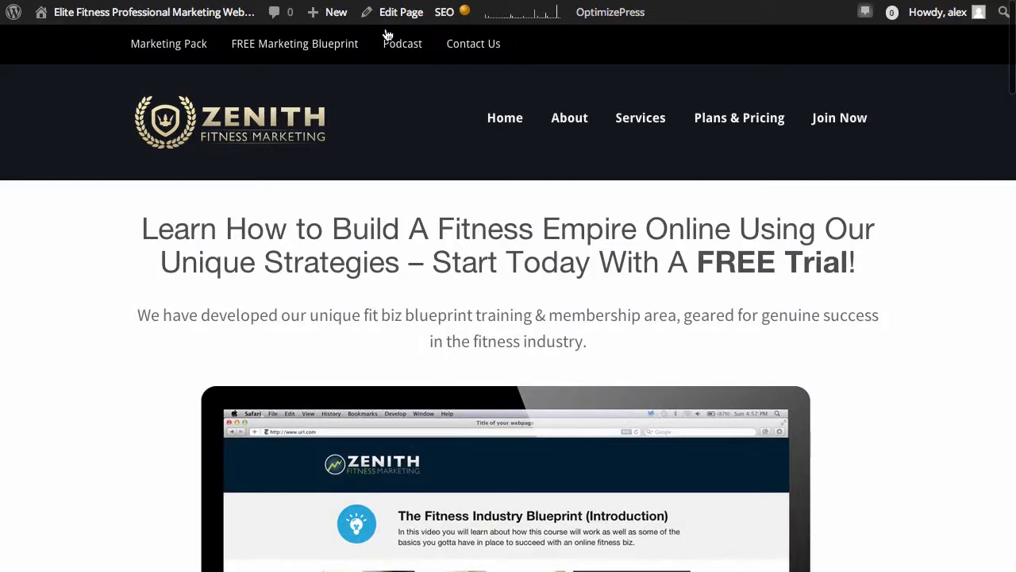
Launch the Live Editor for the Zenith Fitness Marketing Members page and open the settings of its Start Your Free Trial button
{"action": "scroll", "coordinate": [660, 317], "scroll_direction": "down", "scroll_amount": 5}
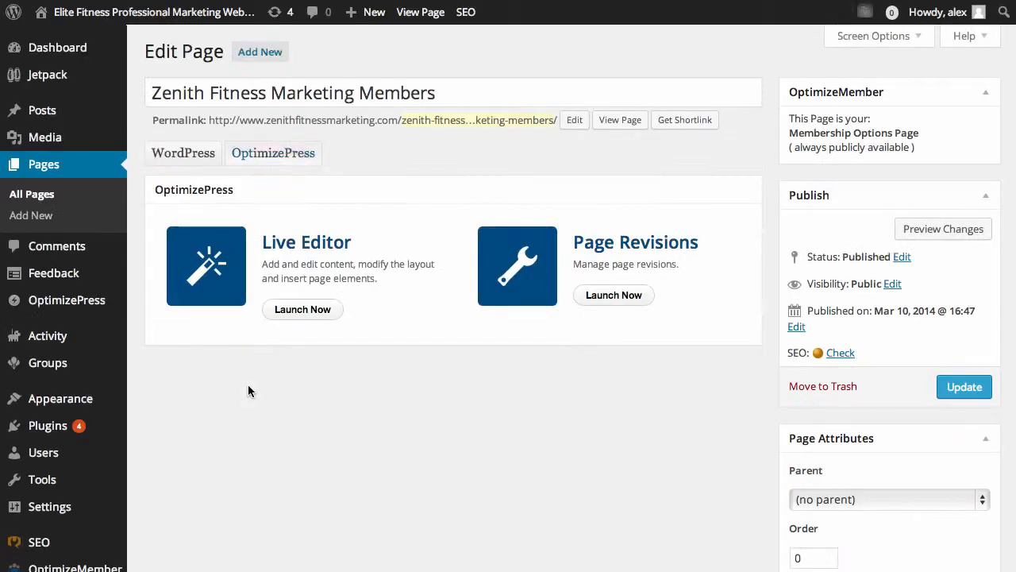
{"action": "left_click", "coordinate": [311, 316]}
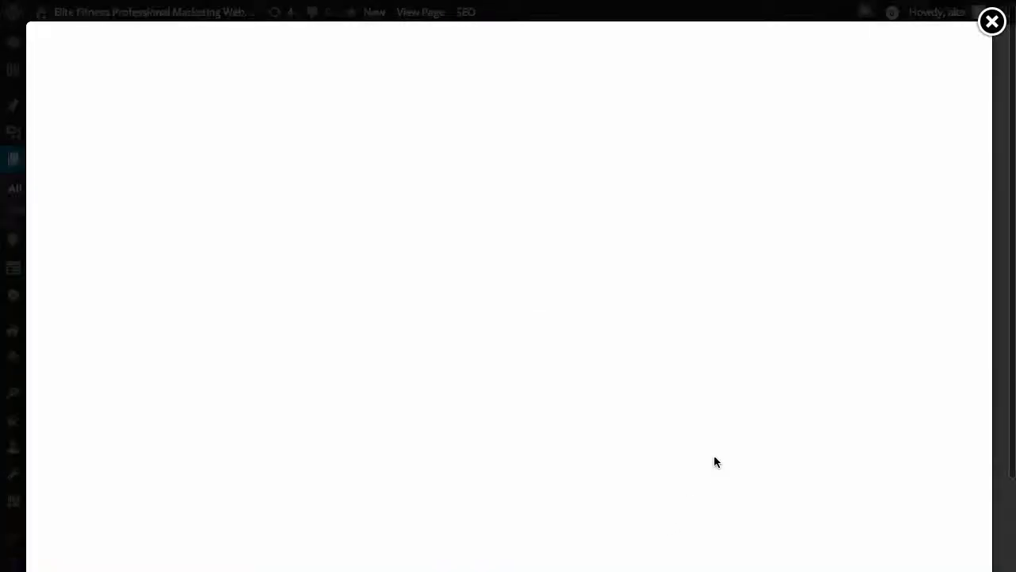
{"action": "scroll", "coordinate": [712, 461], "scroll_direction": "down", "scroll_amount": 15}
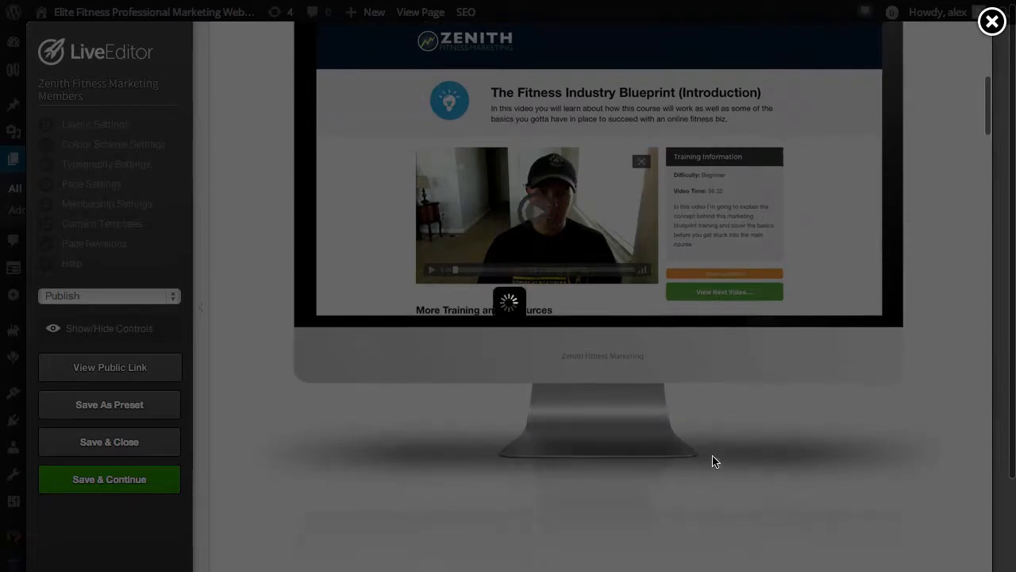
{"action": "scroll", "coordinate": [712, 461], "scroll_direction": "down", "scroll_amount": 1}
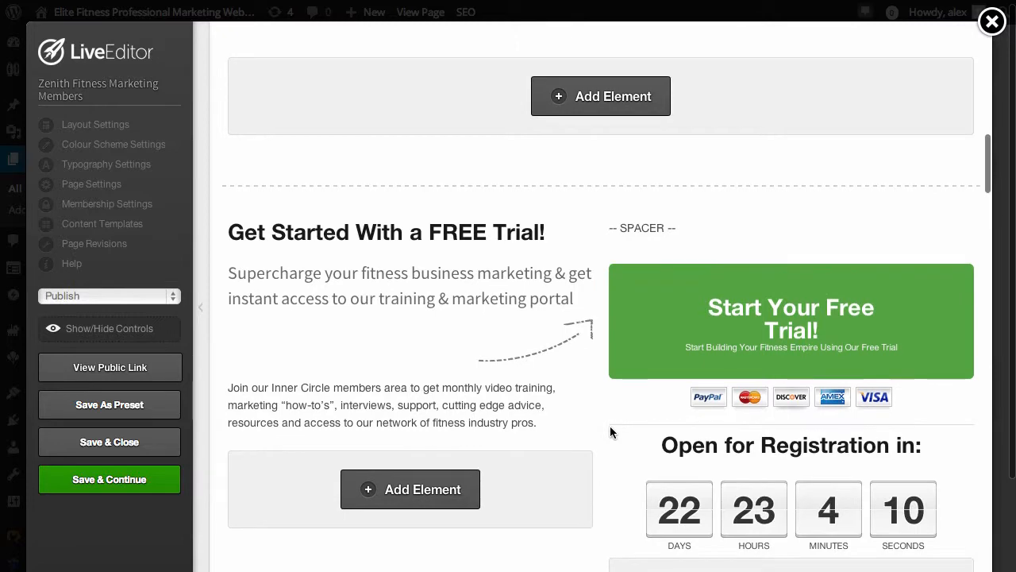
{"action": "mouse_move", "coordinate": [819, 302]}
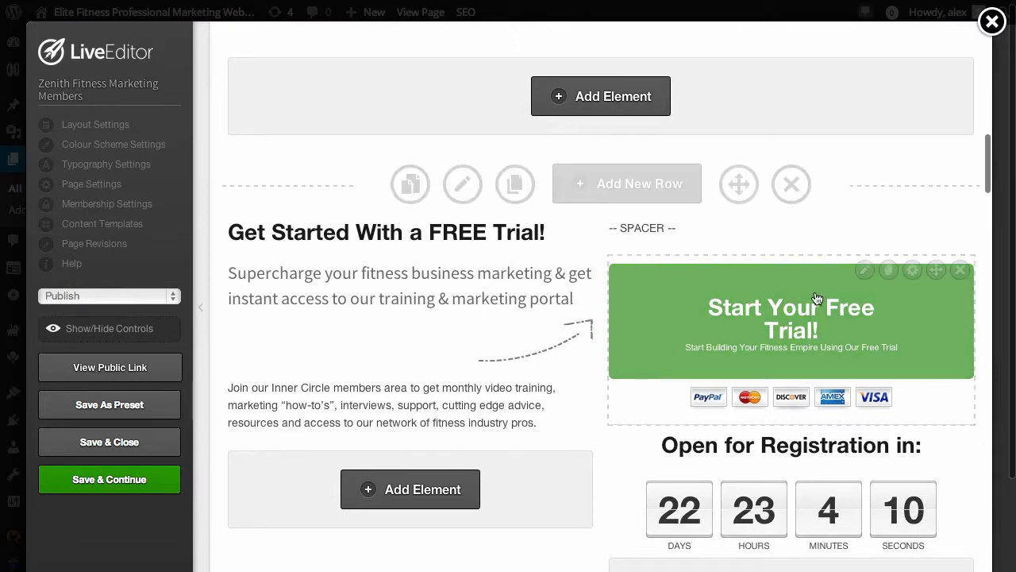
{"action": "left_click", "coordinate": [865, 271]}
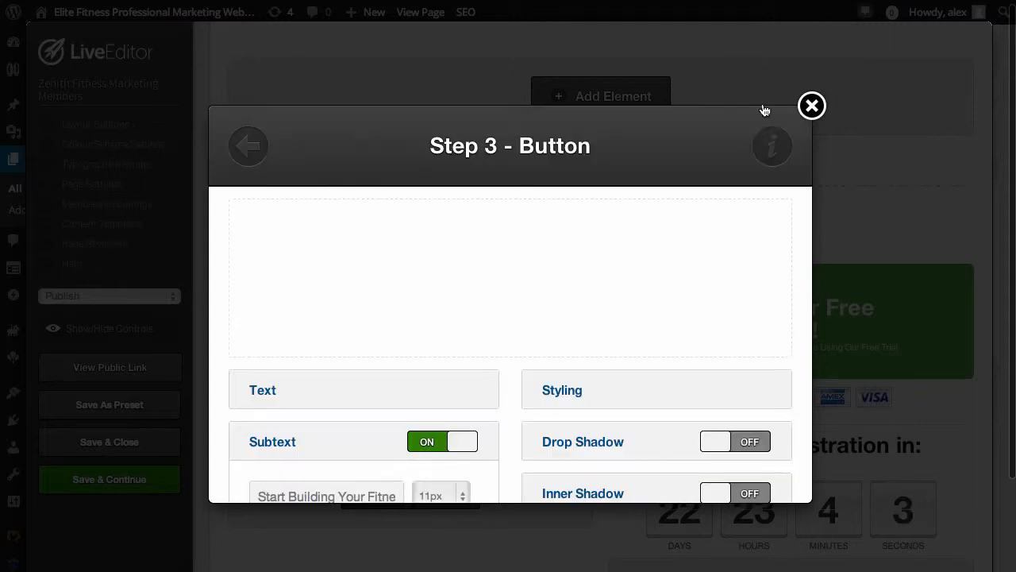
Play the Button element's help video, skip ahead in it, and close it
{"action": "left_click", "coordinate": [771, 151]}
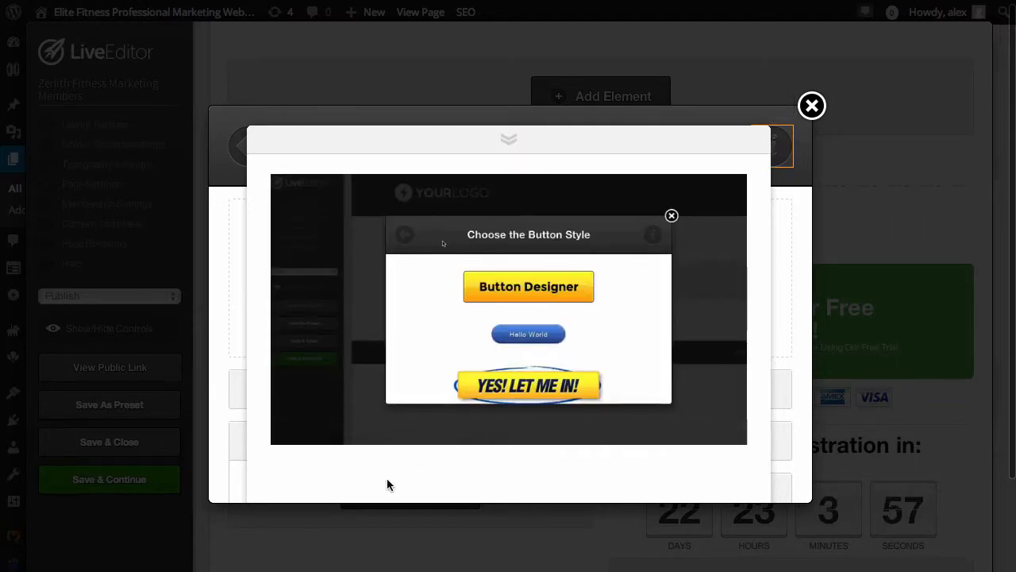
{"action": "mouse_move", "coordinate": [414, 433]}
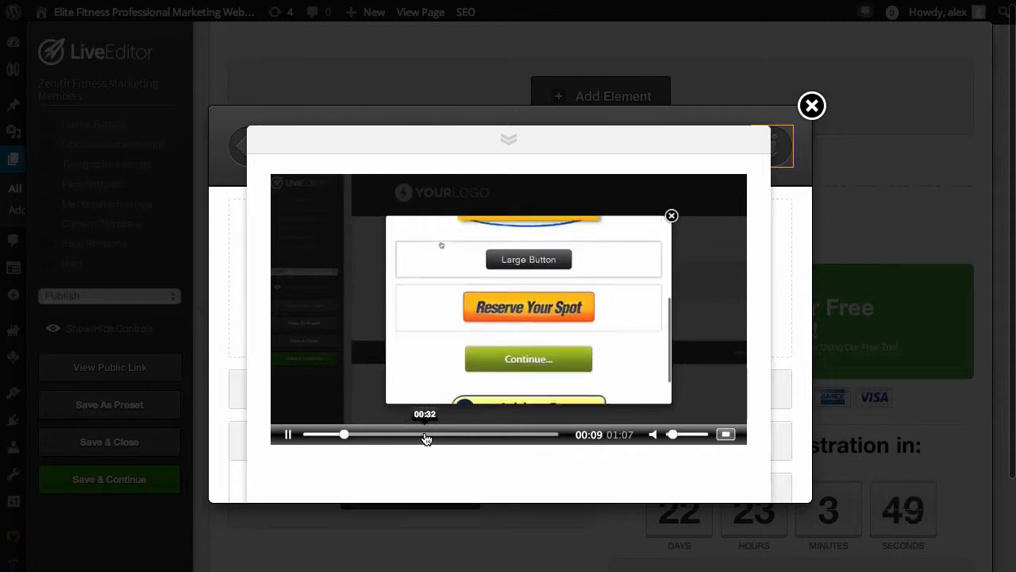
{"action": "left_click_drag", "start_coordinate": [426, 438], "coordinate": [448, 454]}
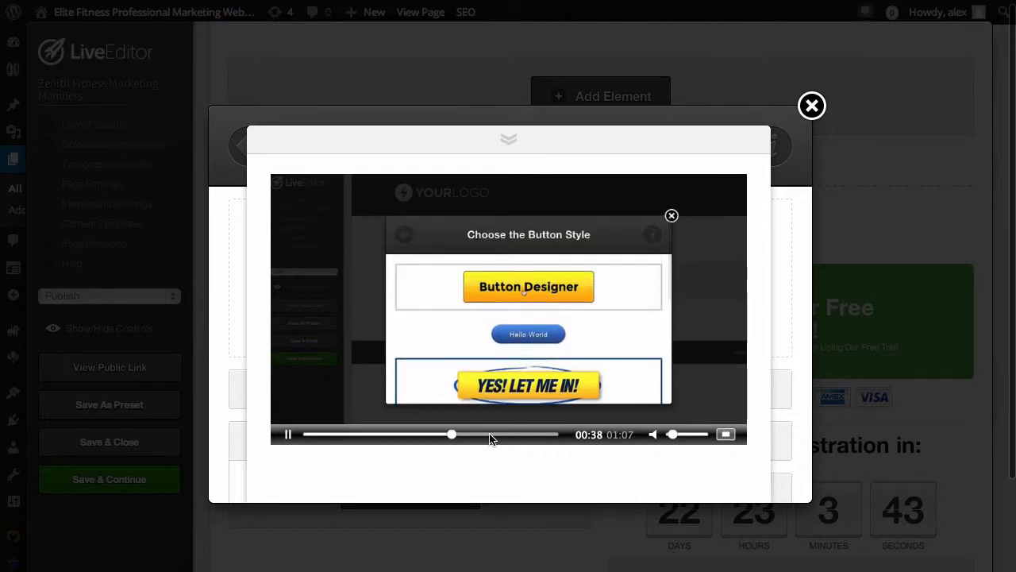
{"action": "left_click", "coordinate": [505, 142]}
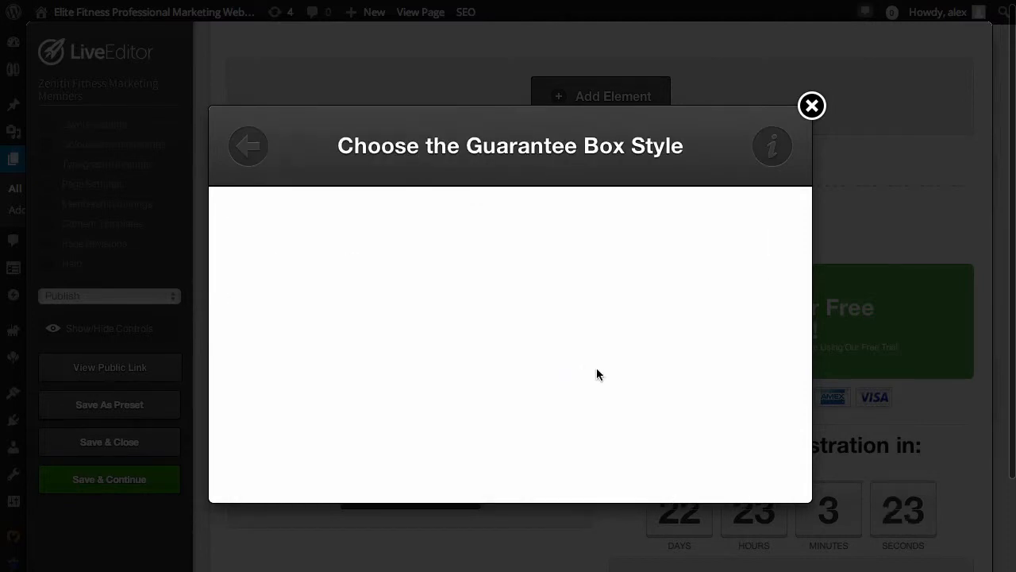
Browse the Guarantee Box styles, play that element's help video, and close it
{"action": "scroll", "coordinate": [592, 364], "scroll_direction": "down", "scroll_amount": 3}
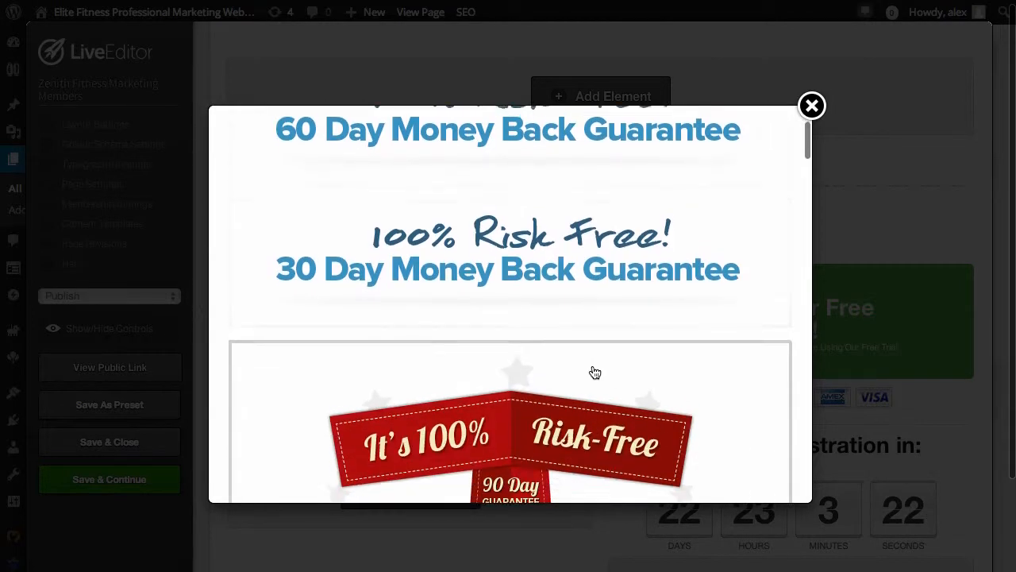
{"action": "scroll", "coordinate": [594, 370], "scroll_direction": "up", "scroll_amount": 1}
{"action": "scroll", "coordinate": [596, 373], "scroll_direction": "down", "scroll_amount": 10}
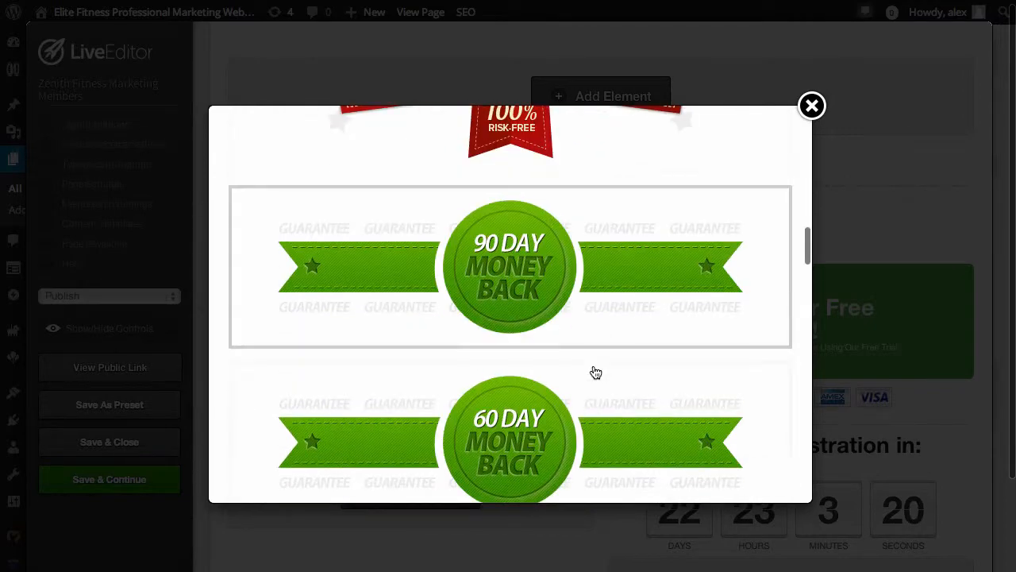
{"action": "scroll", "coordinate": [596, 372], "scroll_direction": "down", "scroll_amount": 8}
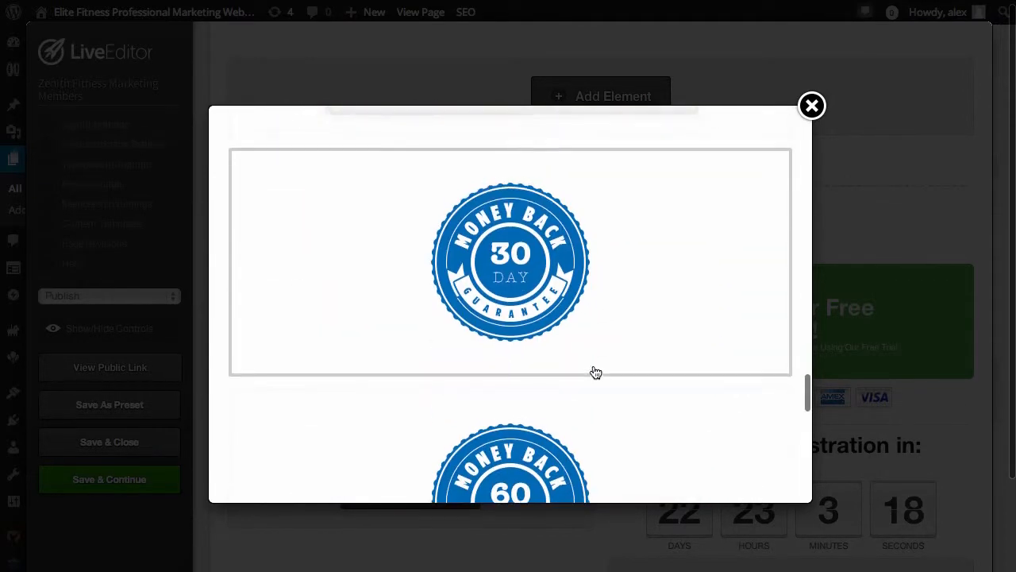
{"action": "scroll", "coordinate": [595, 372], "scroll_direction": "up", "scroll_amount": 10}
{"action": "scroll", "coordinate": [595, 372], "scroll_direction": "up", "scroll_amount": 15}
{"action": "left_click", "coordinate": [772, 146]}
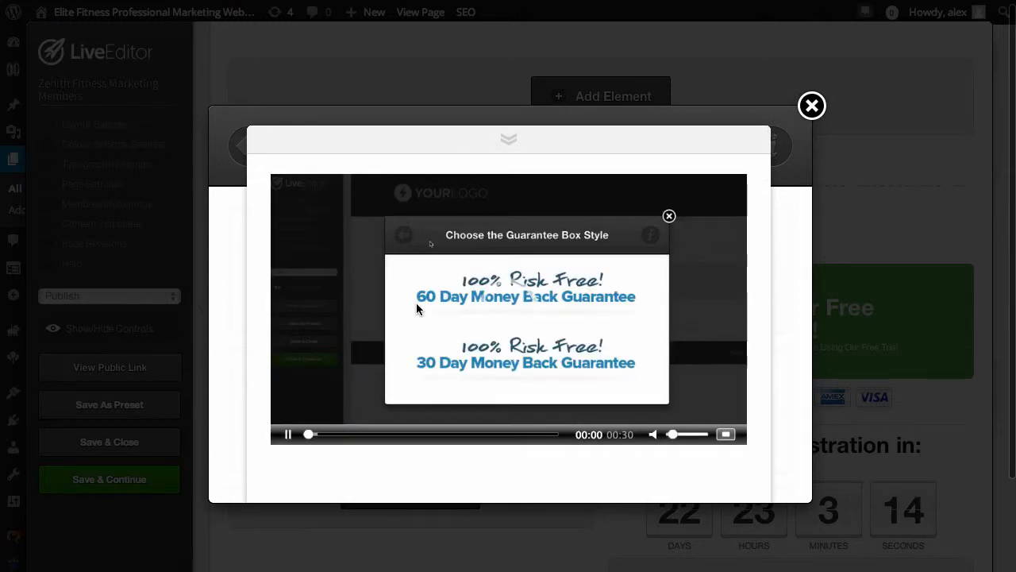
{"action": "left_click", "coordinate": [514, 139]}
Return to the element list and look through the available page elements
{"action": "left_click", "coordinate": [246, 145]}
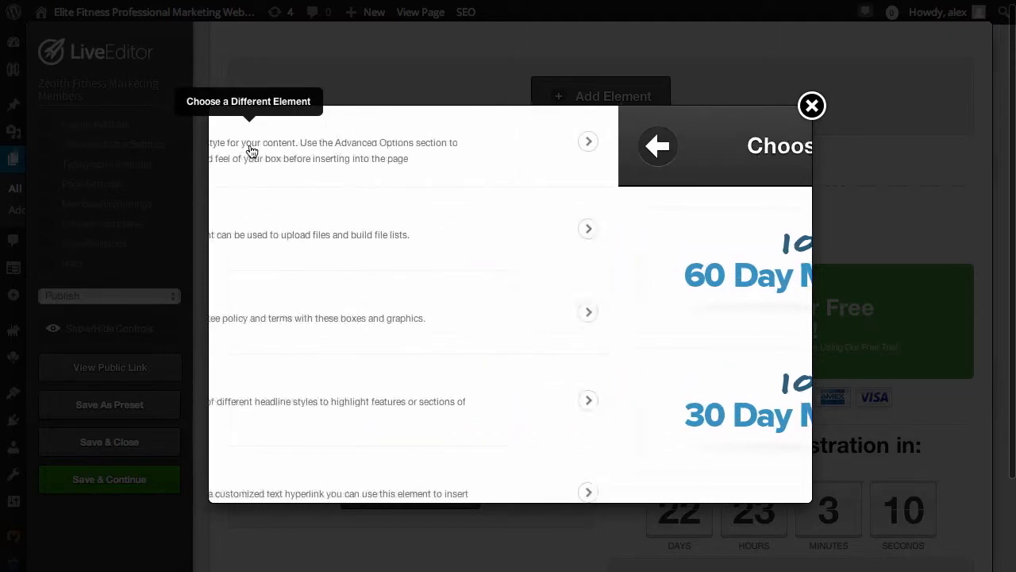
{"action": "scroll", "coordinate": [393, 365], "scroll_direction": "down", "scroll_amount": 2}
{"action": "scroll", "coordinate": [397, 385], "scroll_direction": "down", "scroll_amount": 10}
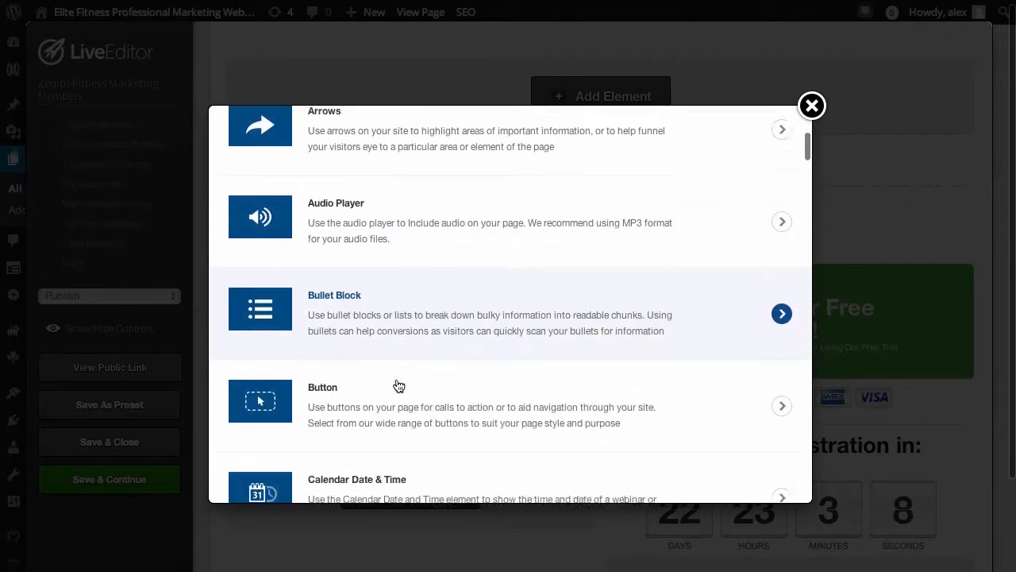
{"action": "scroll", "coordinate": [398, 386], "scroll_direction": "down", "scroll_amount": 5}
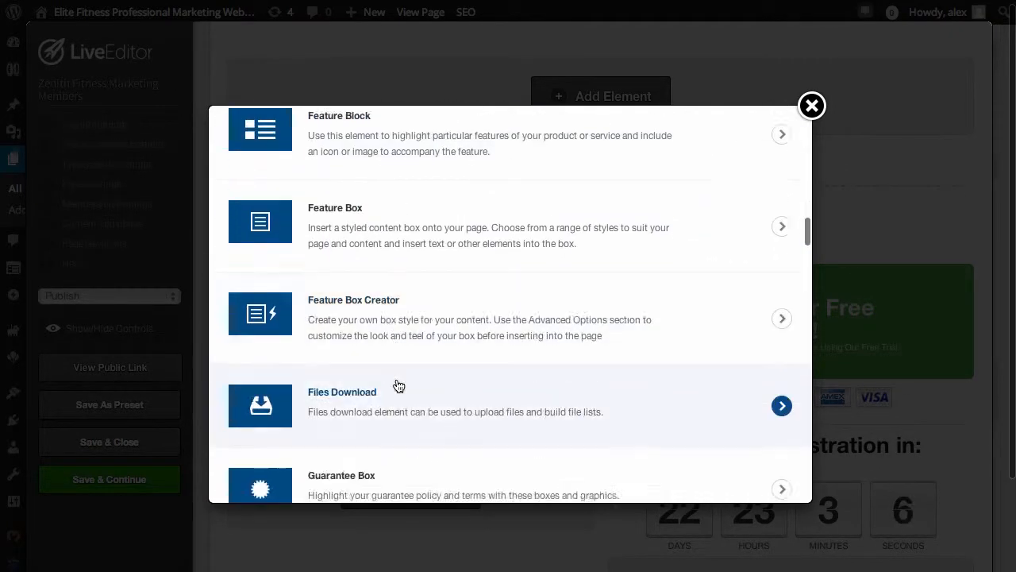
{"action": "scroll", "coordinate": [397, 386], "scroll_direction": "up", "scroll_amount": 10}
Choose the Arrows element and browse its available arrow styles
{"action": "left_click", "coordinate": [368, 305]}
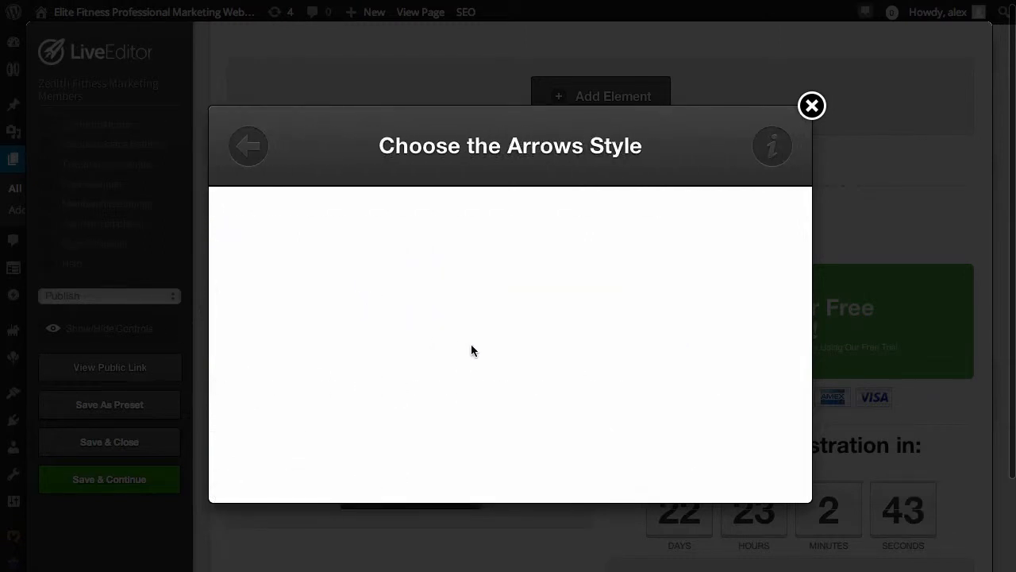
{"action": "scroll", "coordinate": [481, 355], "scroll_direction": "down", "scroll_amount": 10}
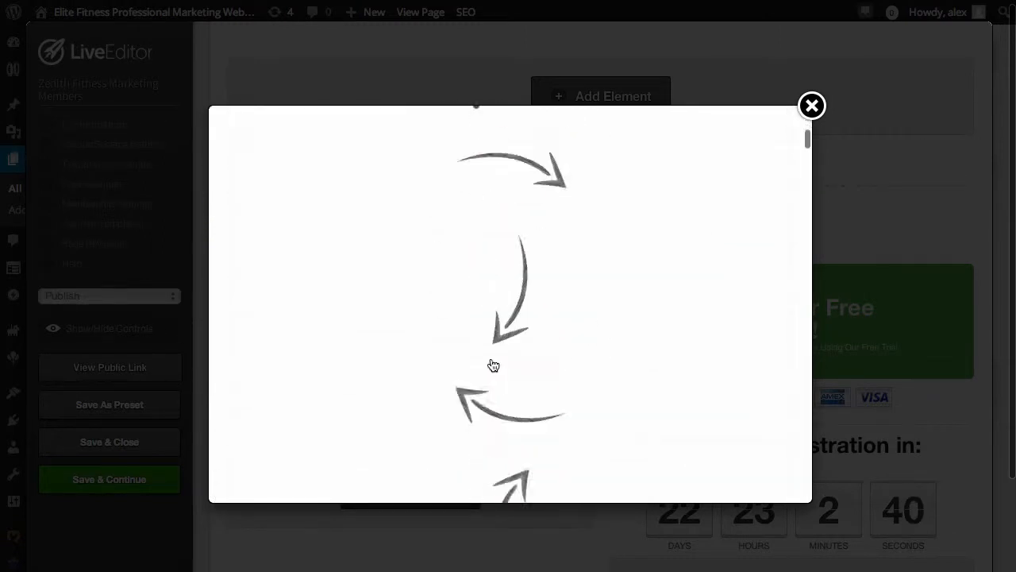
{"action": "scroll", "coordinate": [492, 364], "scroll_direction": "down", "scroll_amount": 10}
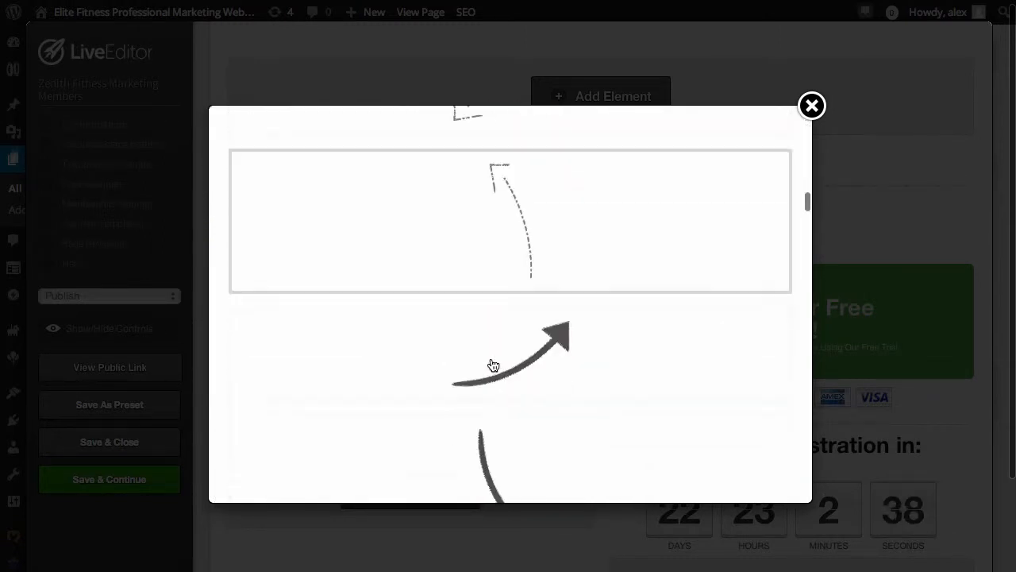
{"action": "scroll", "coordinate": [493, 364], "scroll_direction": "down", "scroll_amount": 10}
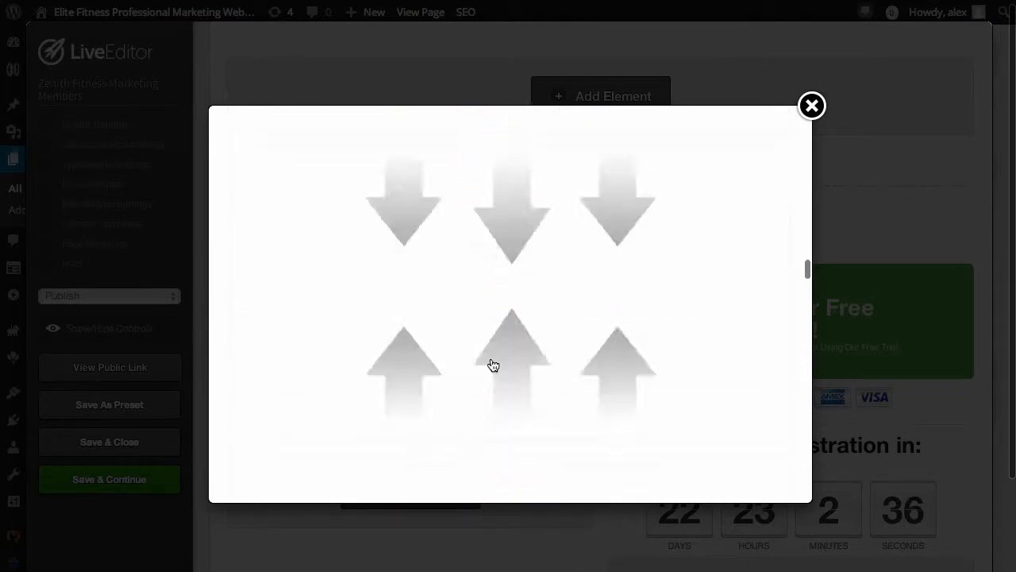
{"action": "scroll", "coordinate": [493, 364], "scroll_direction": "down", "scroll_amount": 10}
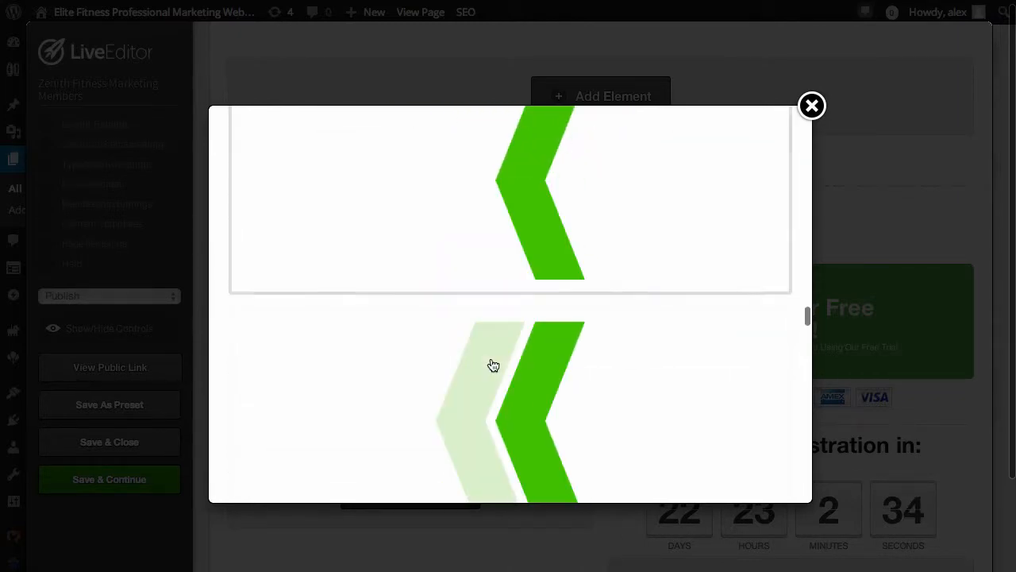
Close the arrow styles and the Live Editor, and open the OptimizePress dashboard
{"action": "left_click", "coordinate": [811, 106]}
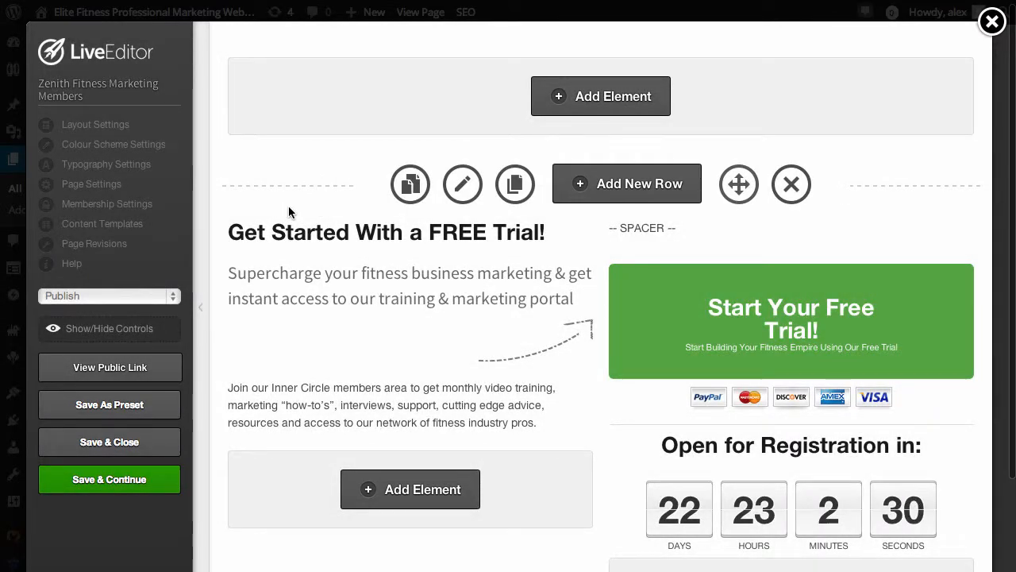
{"action": "left_click", "coordinate": [993, 23]}
{"action": "left_click", "coordinate": [798, 222]}
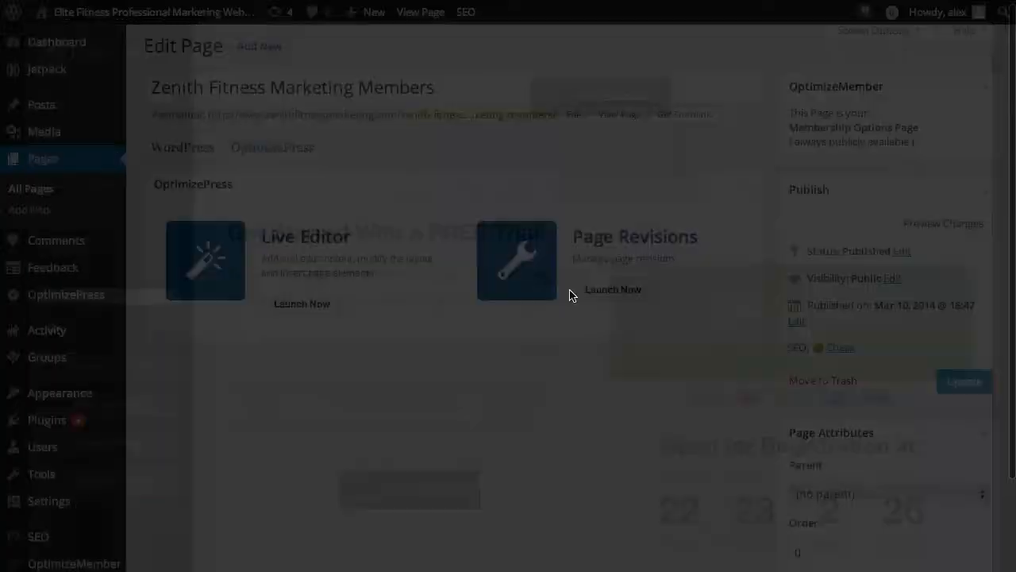
{"action": "mouse_move", "coordinate": [52, 298]}
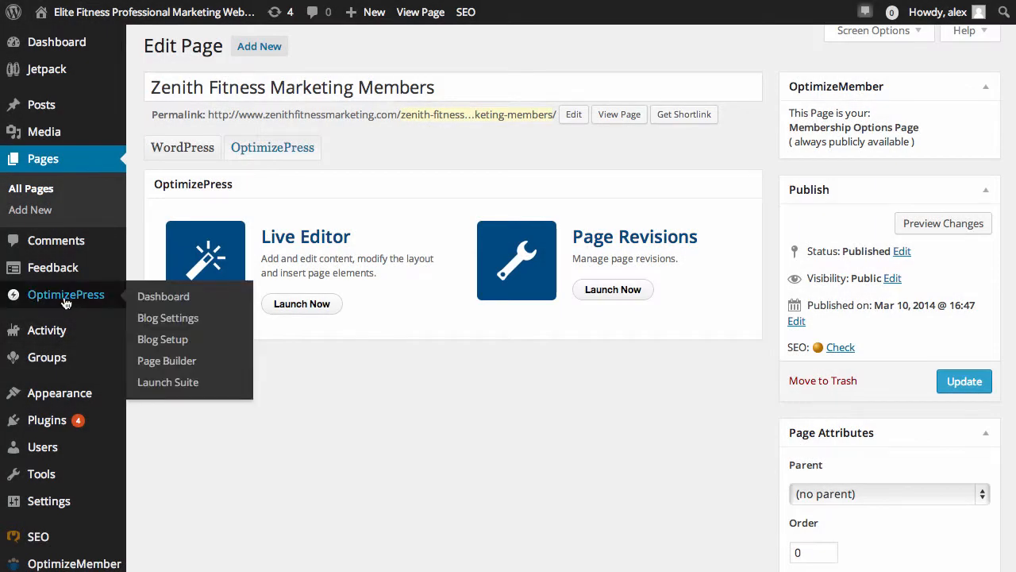
{"action": "left_click", "coordinate": [164, 298]}
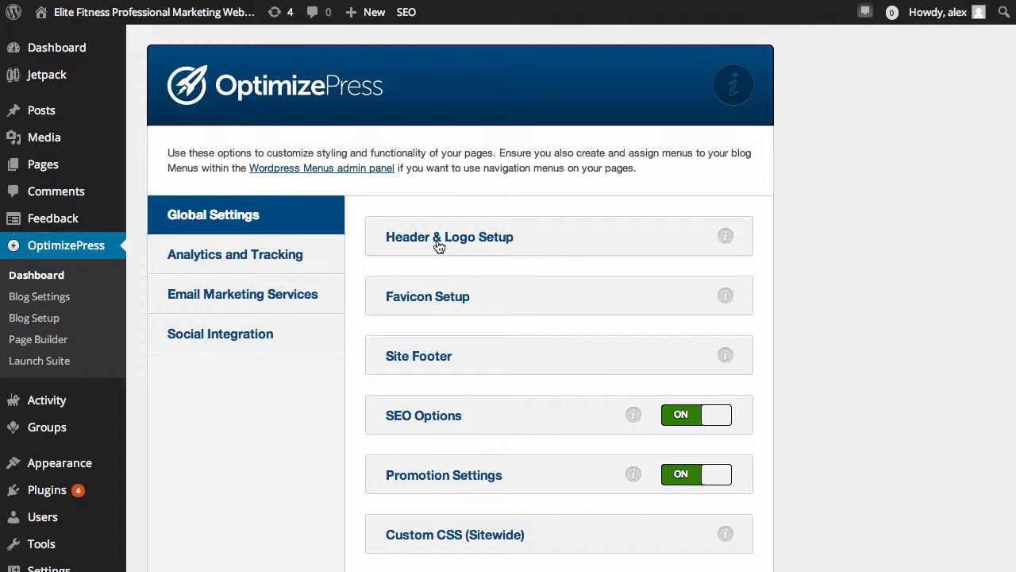
Expand the Header & Logo Setup section and review the logo, banner image and remaining global settings
{"action": "left_click", "coordinate": [438, 240]}
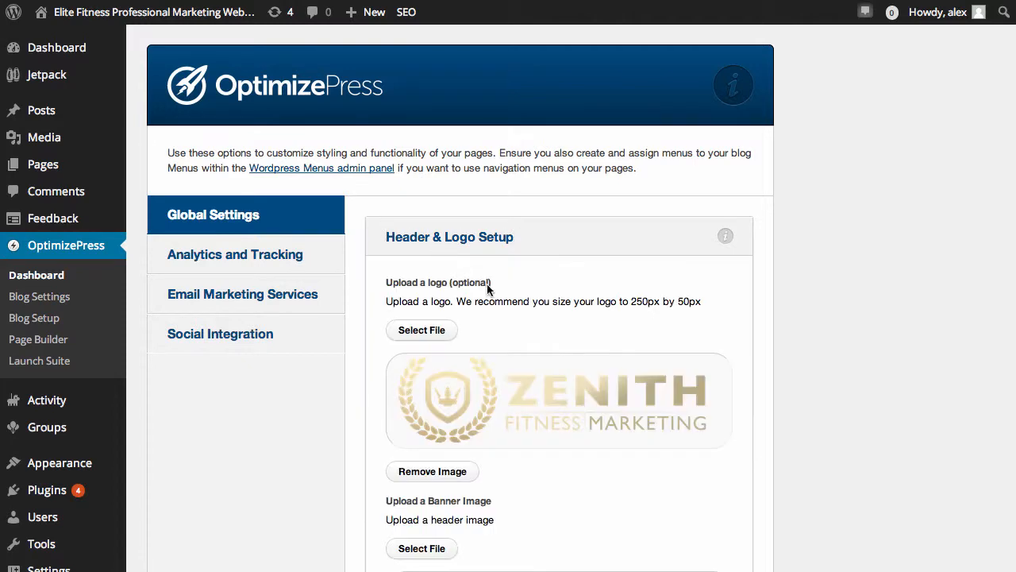
{"action": "scroll", "coordinate": [520, 397], "scroll_direction": "down", "scroll_amount": 5}
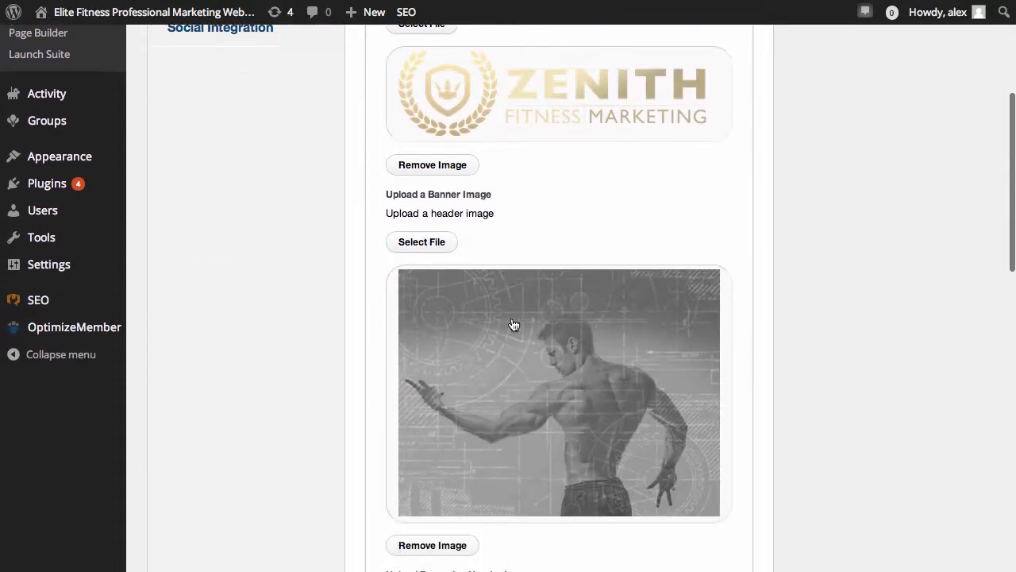
{"action": "scroll", "coordinate": [650, 364], "scroll_direction": "down", "scroll_amount": 15}
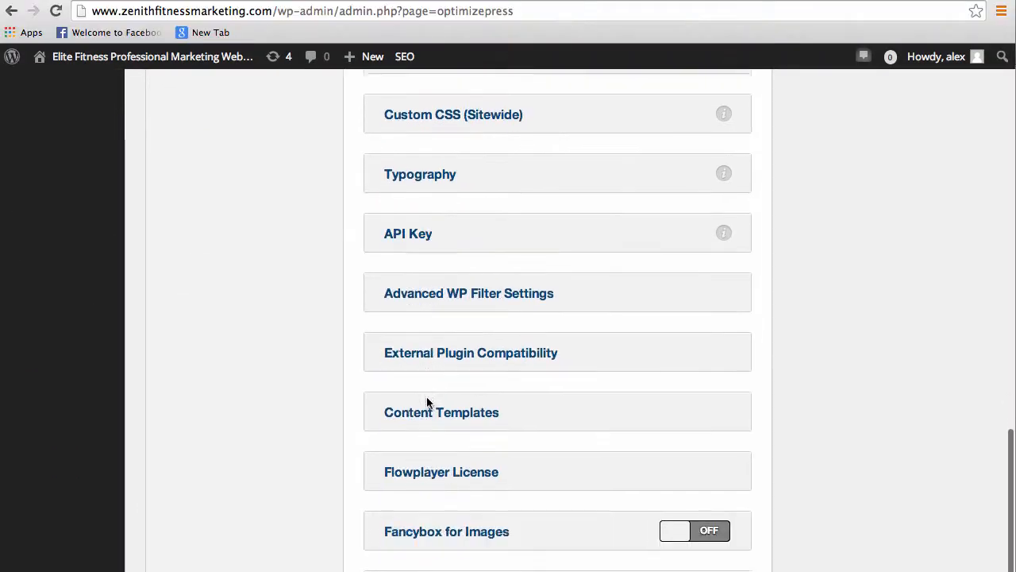
Expand the Typography section and set the H1 heading size to 40px
{"action": "left_click", "coordinate": [413, 169]}
{"action": "scroll", "coordinate": [431, 263], "scroll_direction": "down", "scroll_amount": 5}
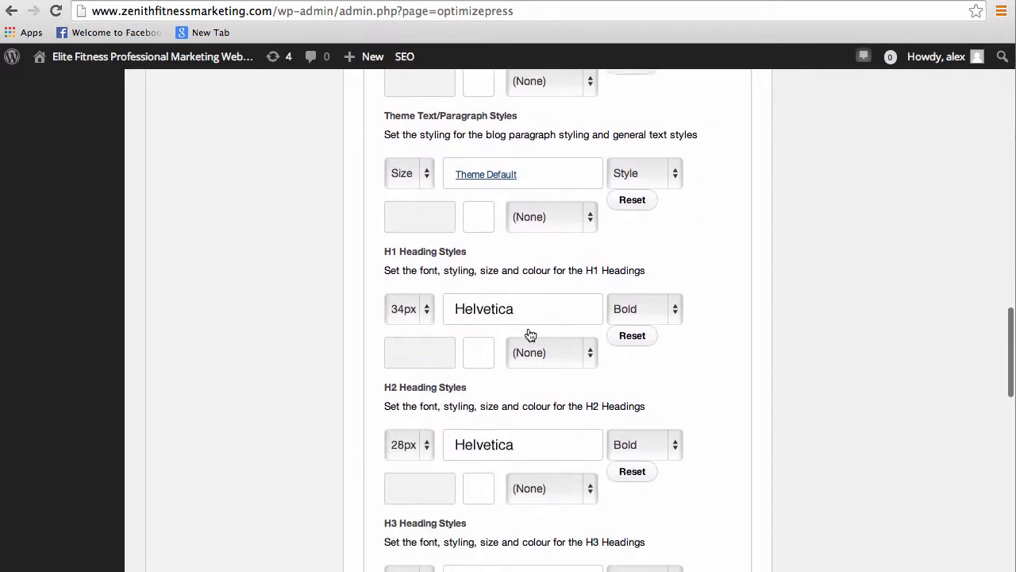
{"action": "scroll", "coordinate": [530, 333], "scroll_direction": "down", "scroll_amount": 2}
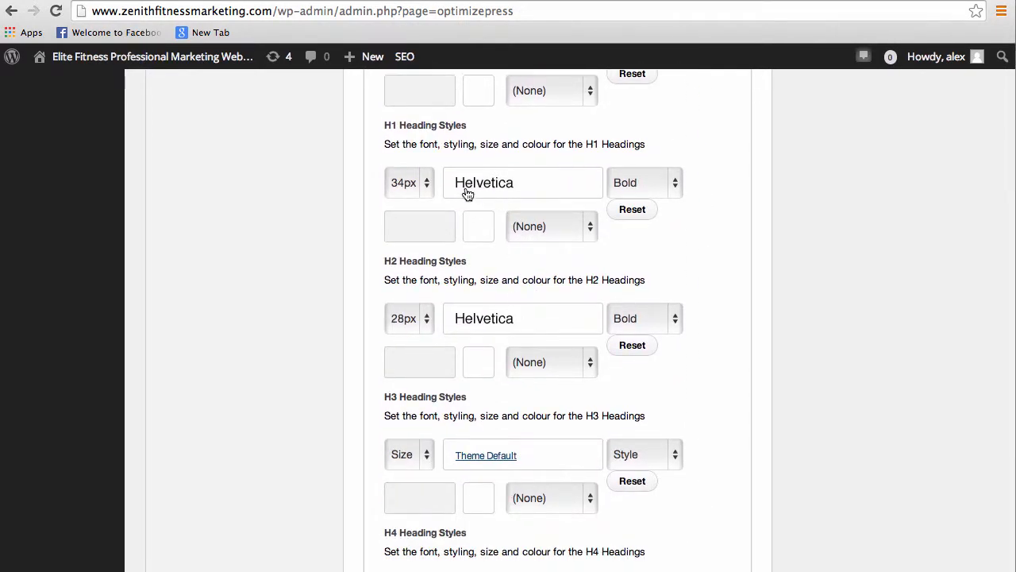
{"action": "left_click", "coordinate": [426, 182]}
{"action": "left_click", "coordinate": [401, 272]}
Browse the H1 heading's font and style options, keeping Helvetica Bold, and collapse the Typography section
{"action": "left_click", "coordinate": [511, 193]}
{"action": "scroll", "coordinate": [519, 334], "scroll_direction": "down", "scroll_amount": 10}
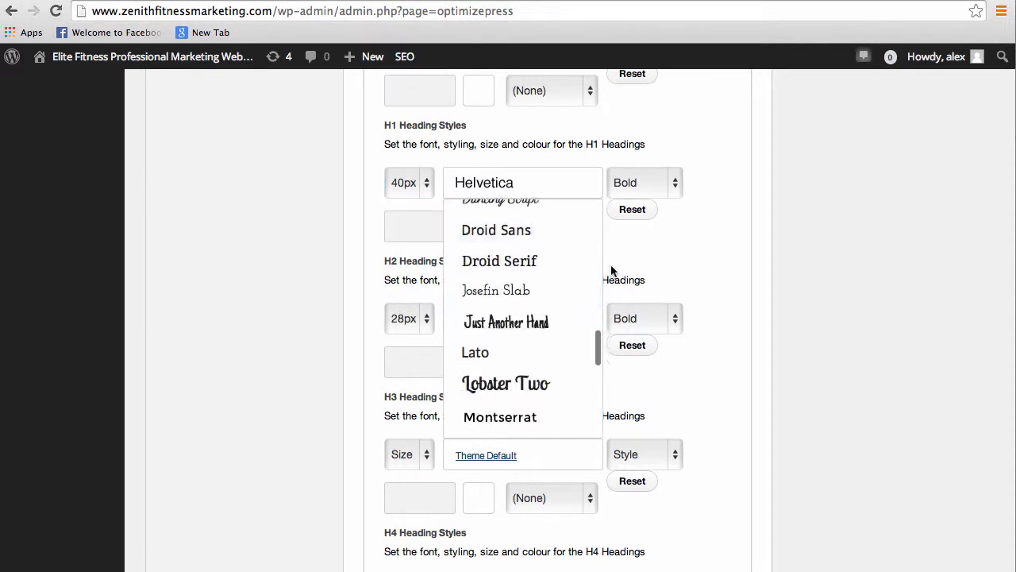
{"action": "left_click", "coordinate": [694, 253]}
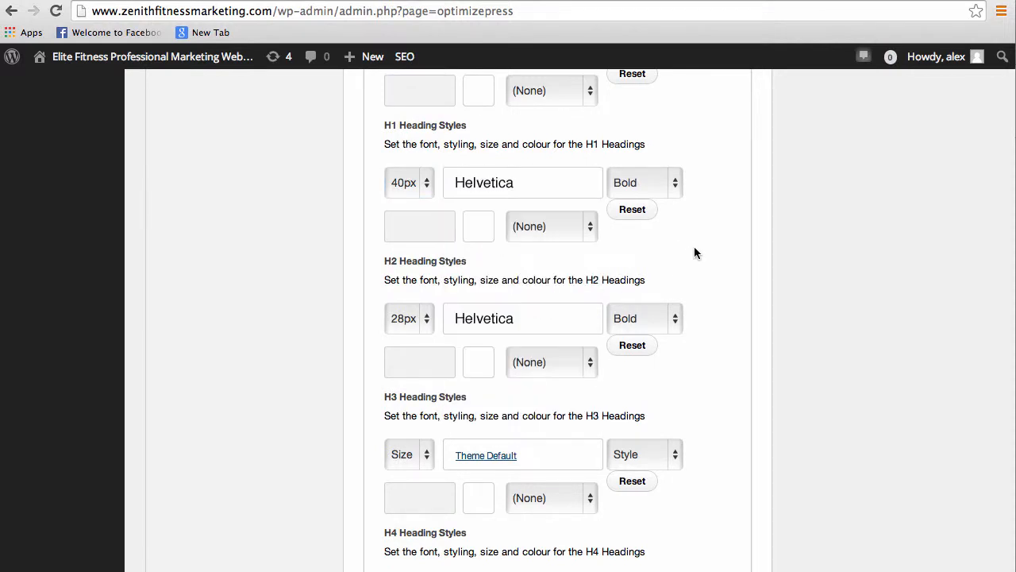
{"action": "left_click", "coordinate": [676, 191]}
{"action": "left_click", "coordinate": [688, 170]}
{"action": "scroll", "coordinate": [456, 336], "scroll_direction": "down", "scroll_amount": 1}
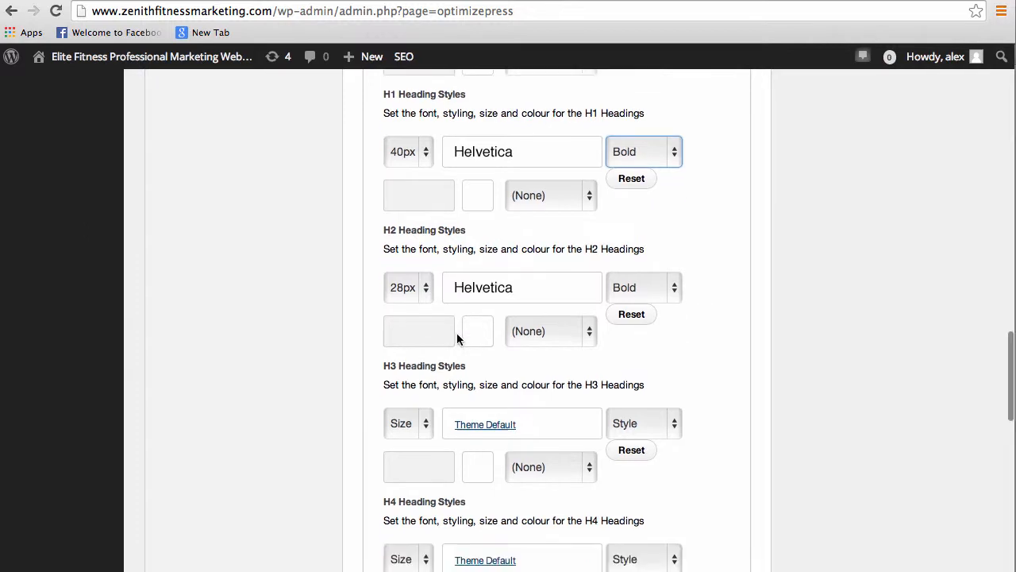
{"action": "scroll", "coordinate": [457, 336], "scroll_direction": "up", "scroll_amount": 10}
{"action": "left_click", "coordinate": [466, 340]}
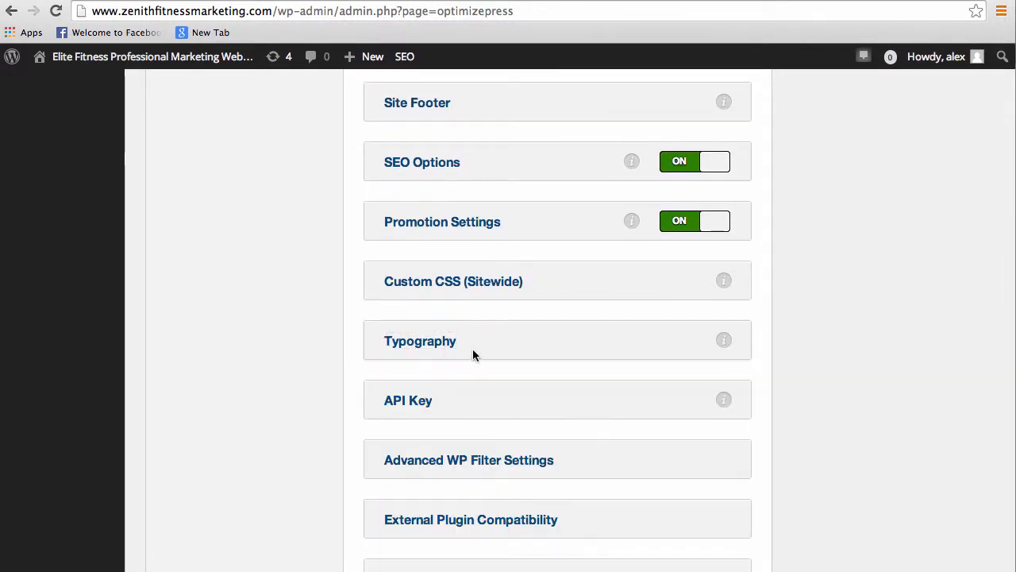
Review the Compatibility Check results for the server versions, permalinks and memory and upload limits
{"action": "scroll", "coordinate": [476, 349], "scroll_direction": "down", "scroll_amount": 4}
{"action": "scroll", "coordinate": [508, 427], "scroll_direction": "down", "scroll_amount": 4}
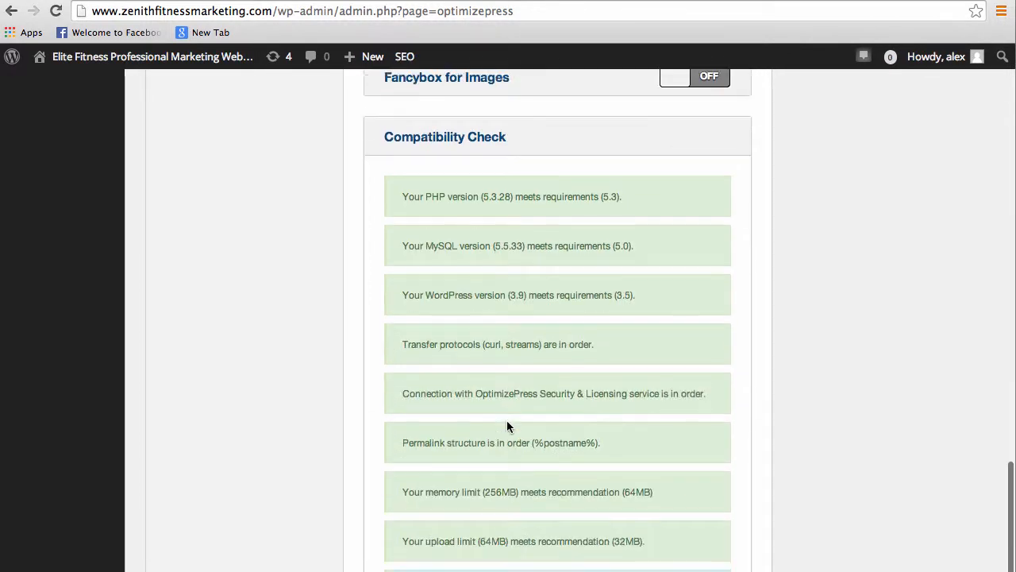
{"action": "scroll", "coordinate": [508, 426], "scroll_direction": "down", "scroll_amount": 2}
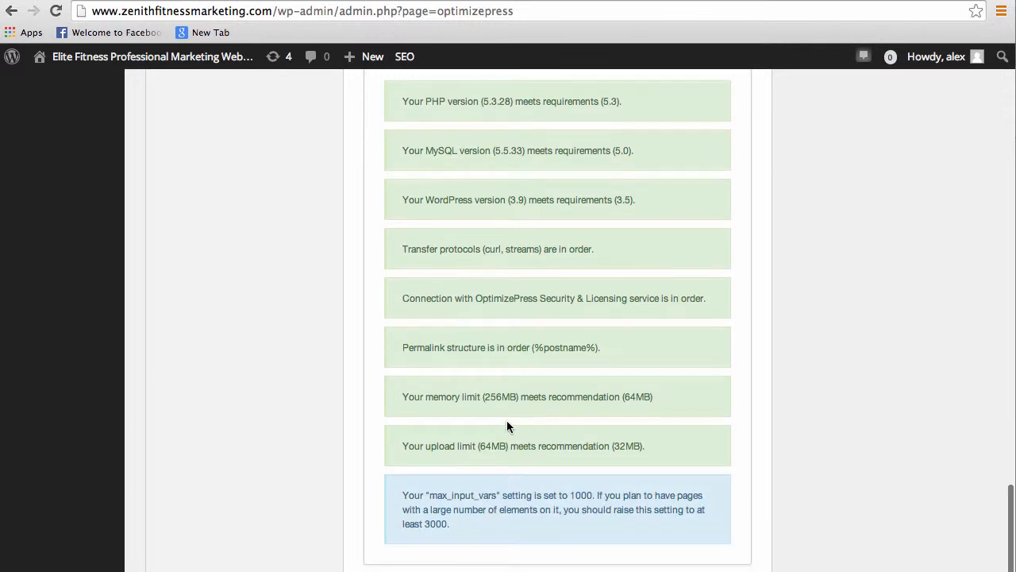
{"action": "scroll", "coordinate": [507, 426], "scroll_direction": "up", "scroll_amount": 1}
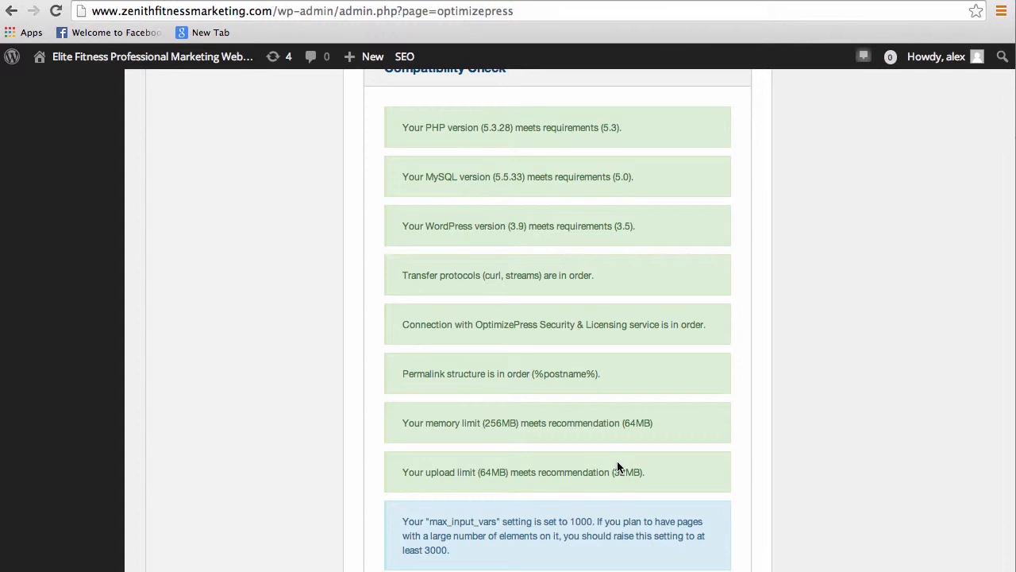
Expand External Plugin Compatibility and enable the fix for blog setup issues caused by plugin incompatibility
{"action": "scroll", "coordinate": [474, 537], "scroll_direction": "up", "scroll_amount": 5}
{"action": "left_click", "coordinate": [470, 219]}
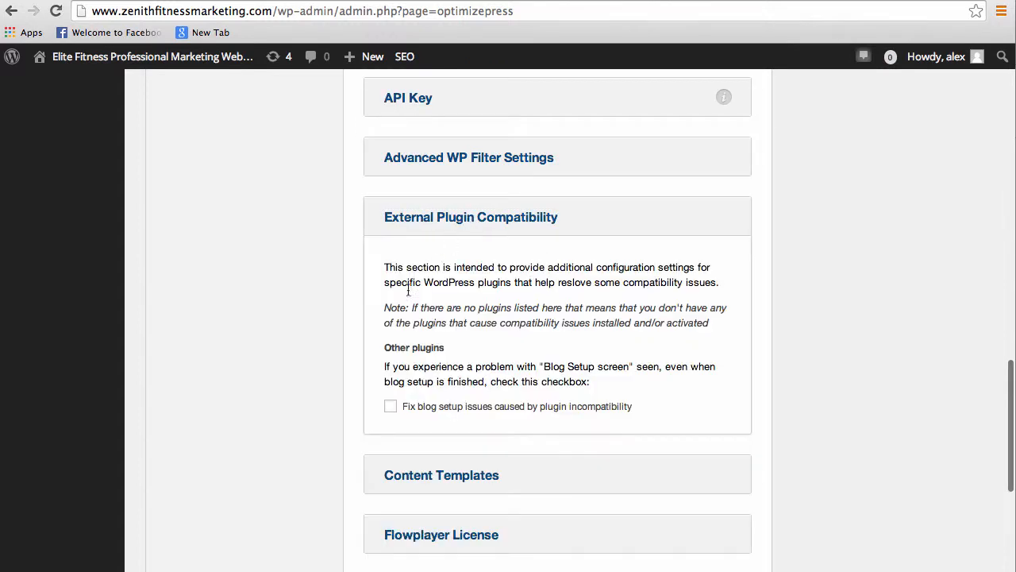
{"action": "left_click", "coordinate": [391, 408]}
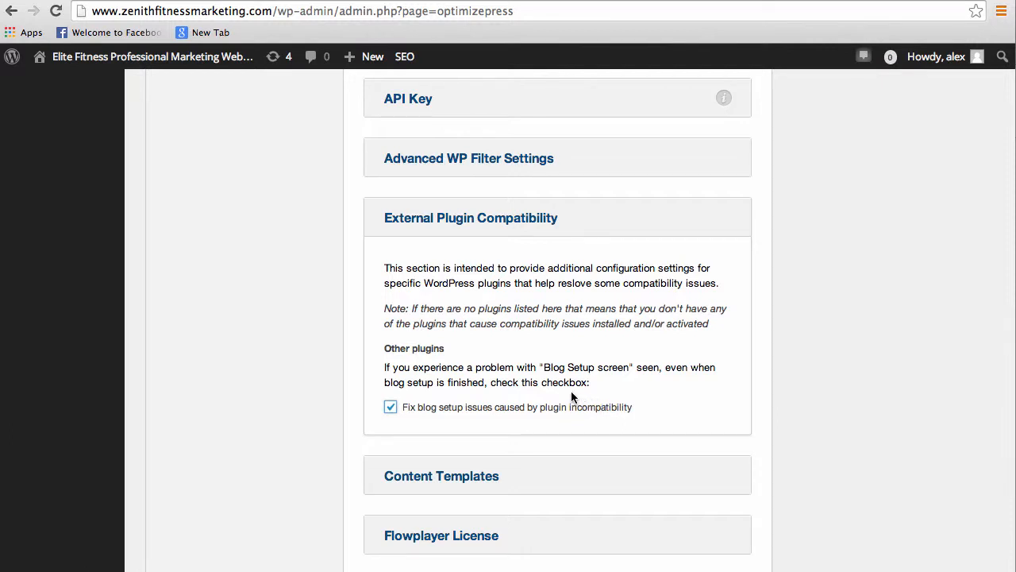
{"action": "scroll", "coordinate": [539, 405], "scroll_direction": "down", "scroll_amount": 5}
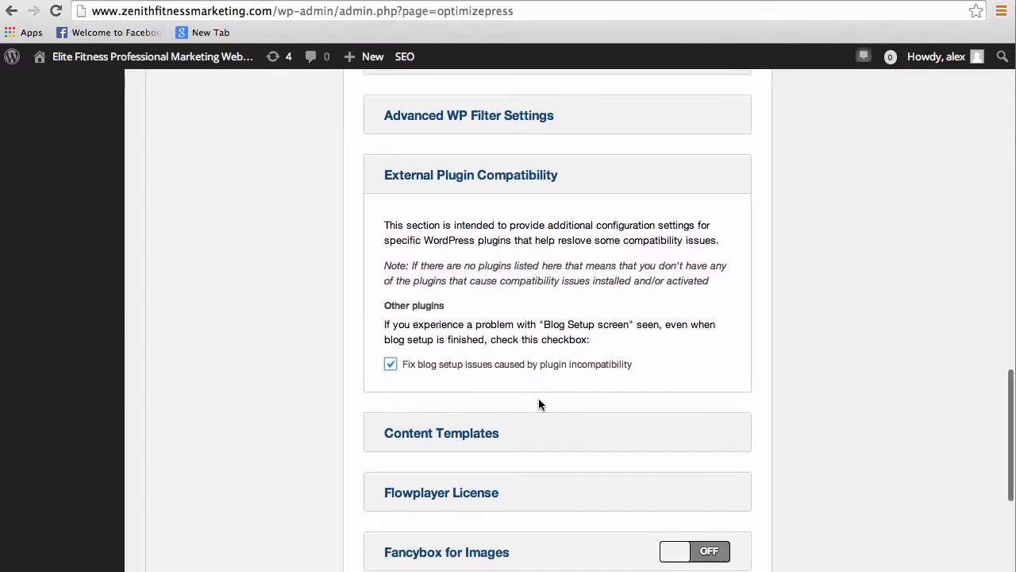
{"action": "scroll", "coordinate": [538, 404], "scroll_direction": "up", "scroll_amount": 5}
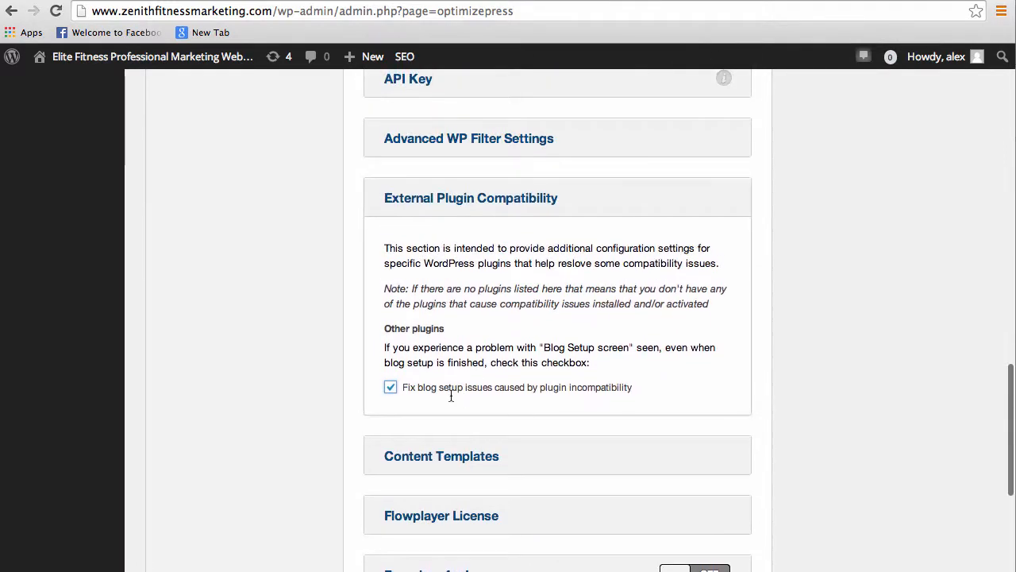
Leave the OptimizePress settings and visit the live site
{"action": "scroll", "coordinate": [679, 432], "scroll_direction": "down", "scroll_amount": 10}
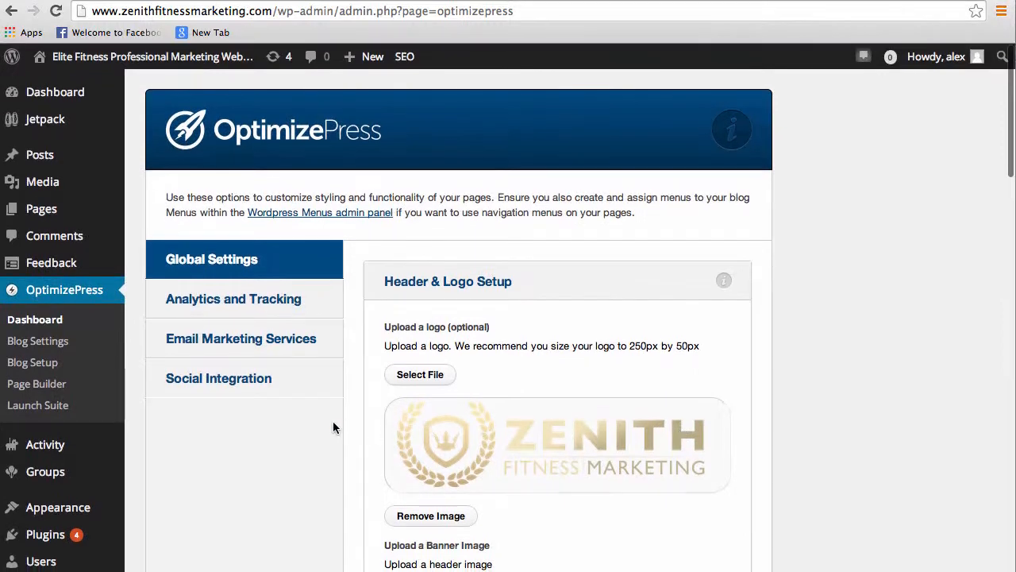
{"action": "mouse_move", "coordinate": [119, 57]}
{"action": "left_click", "coordinate": [75, 87]}
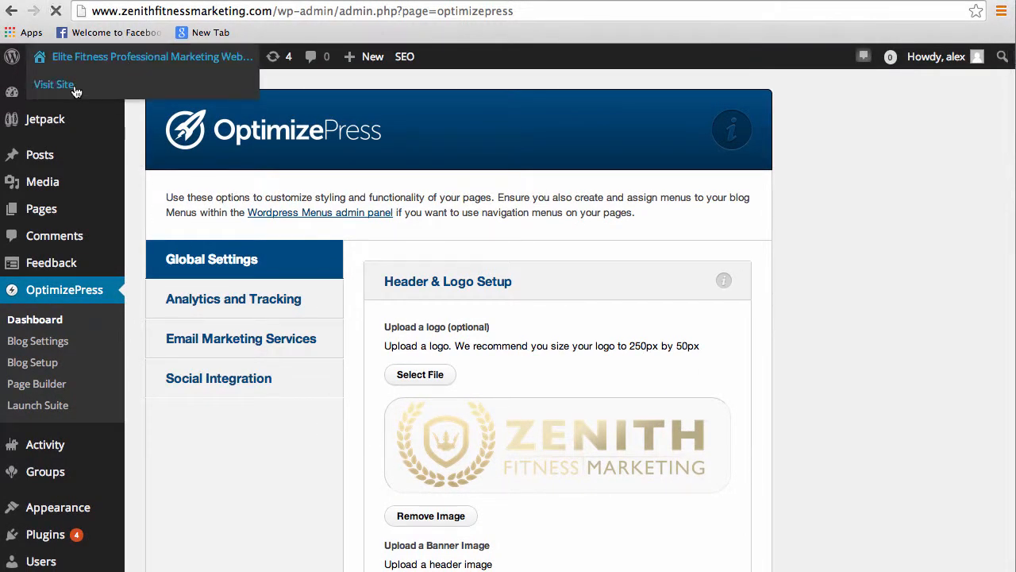